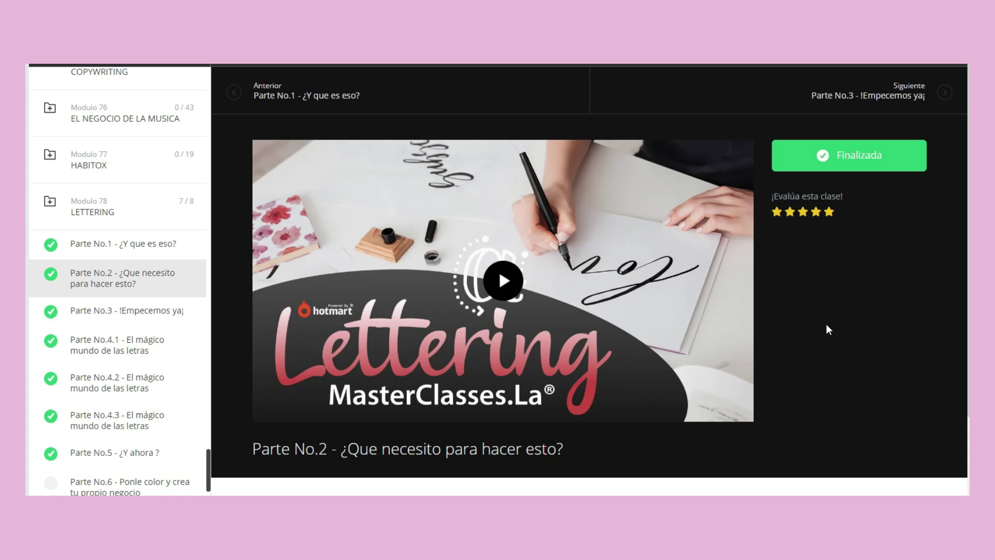
- Step through the Lettering course lessons Parte No.3, Parte No.4.1 and Parte No.4.2 in Hotmart
{"action": "left_click", "coordinate": [148, 321]}
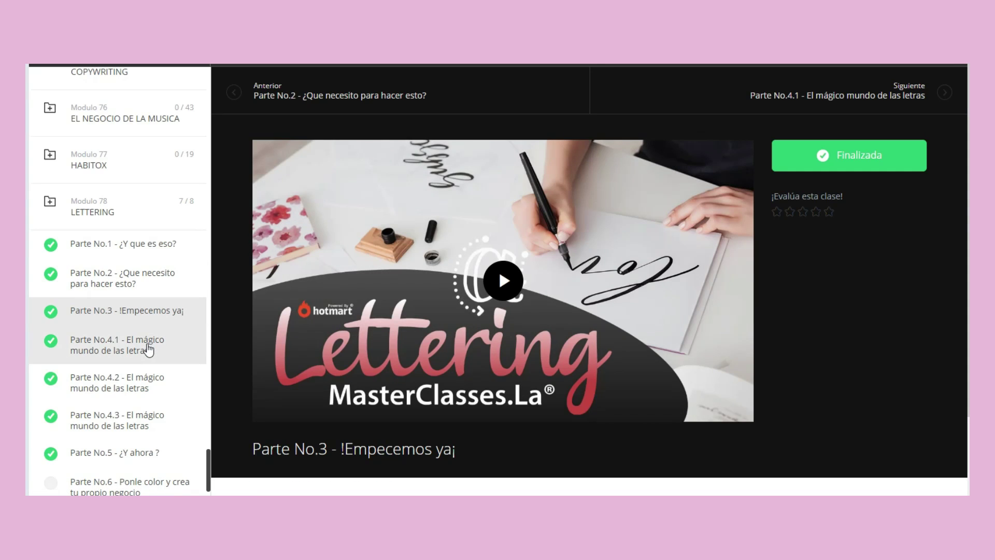
{"action": "left_click", "coordinate": [148, 350]}
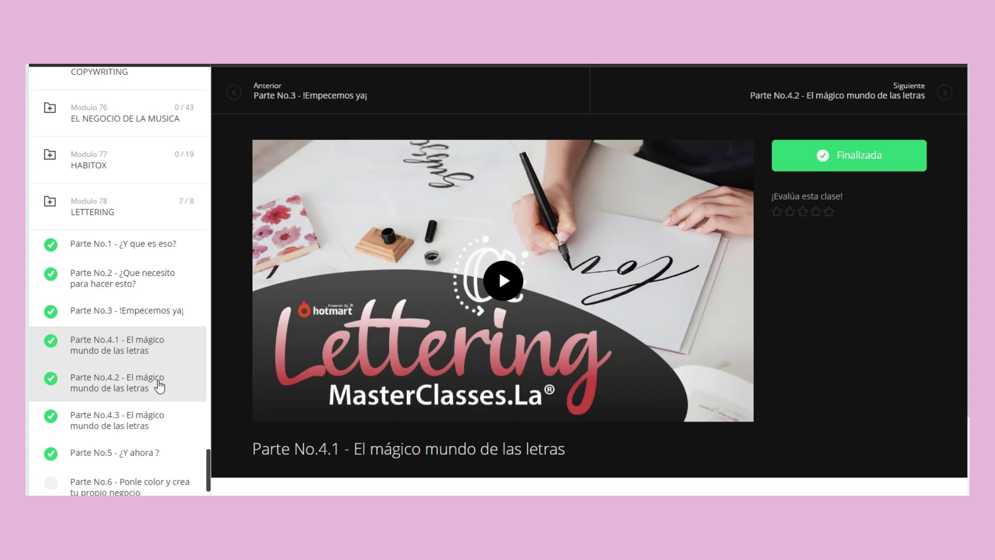
{"action": "left_click", "coordinate": [161, 383]}
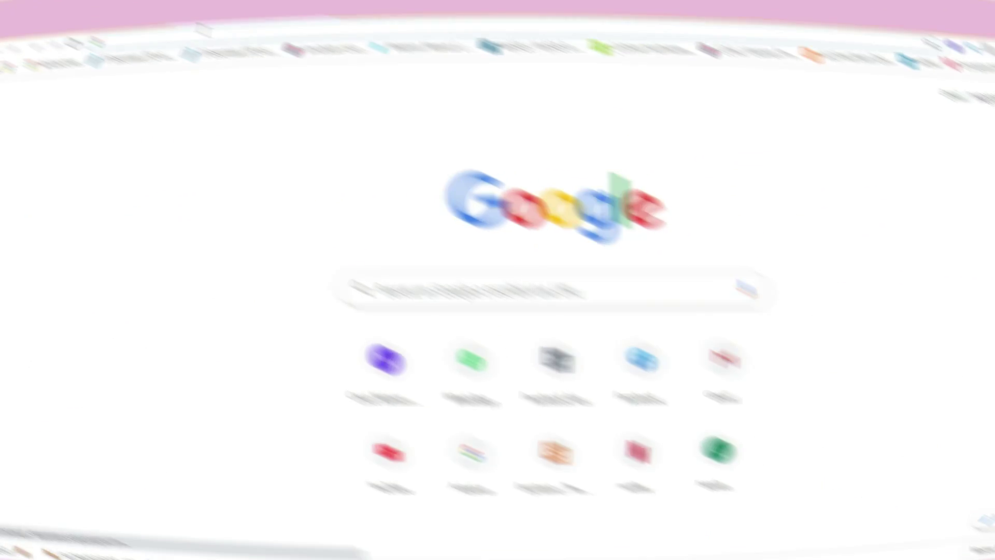
- Load slidesgo.com in Chrome without the autocompleted marketing path
{"action": "type", "text": "slide"}
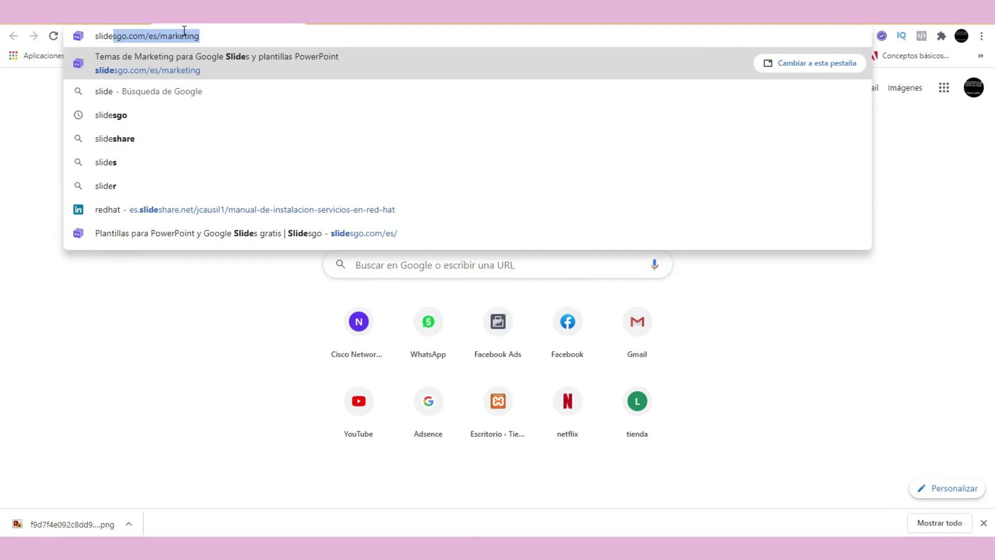
{"action": "type", "text": "sgo"}
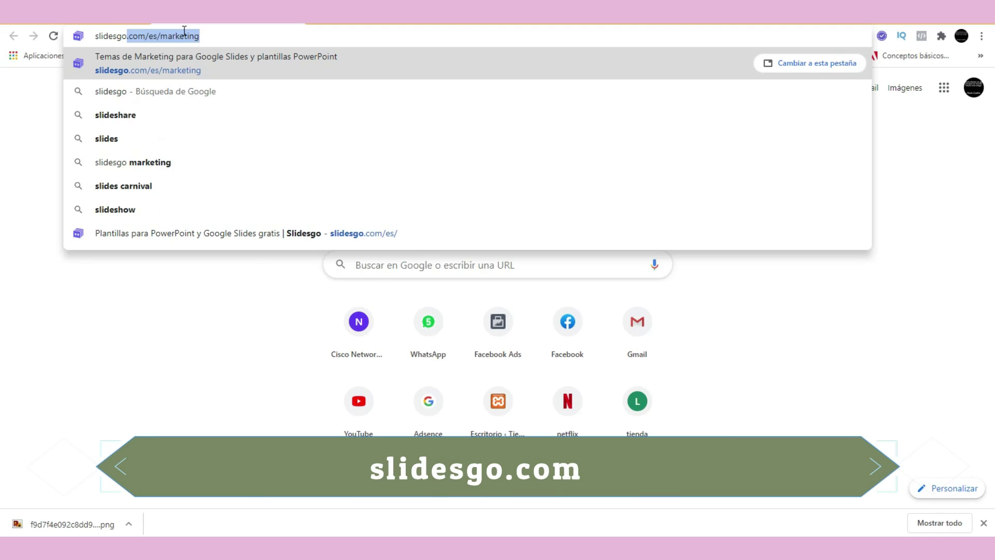
{"action": "type", "text": ".c"}
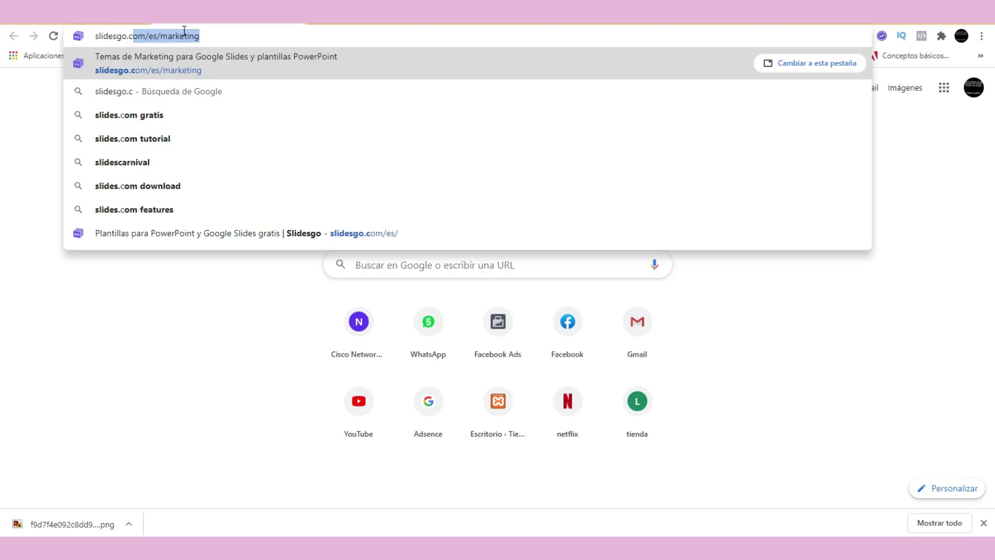
{"action": "type", "text": "om"}
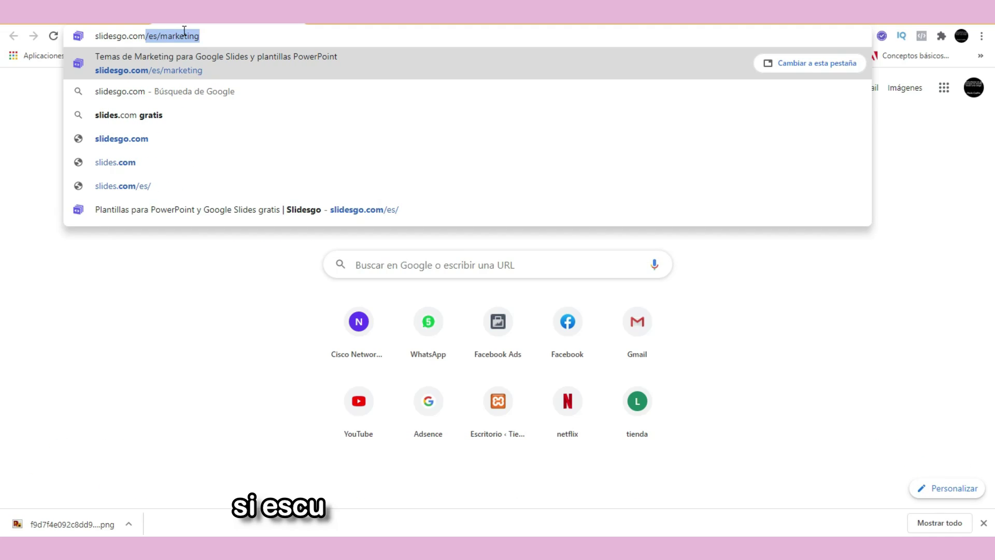
{"action": "key", "text": "Delete"}
{"action": "key", "text": "Return"}
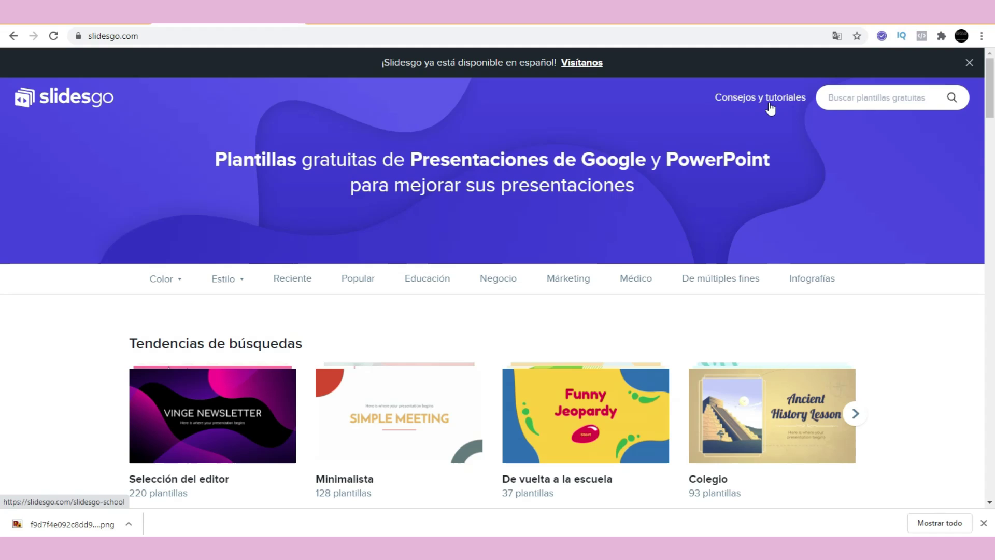
- Browse the Slidesgo homepage templates and bring up the Color filter list
{"action": "left_click", "coordinate": [844, 102]}
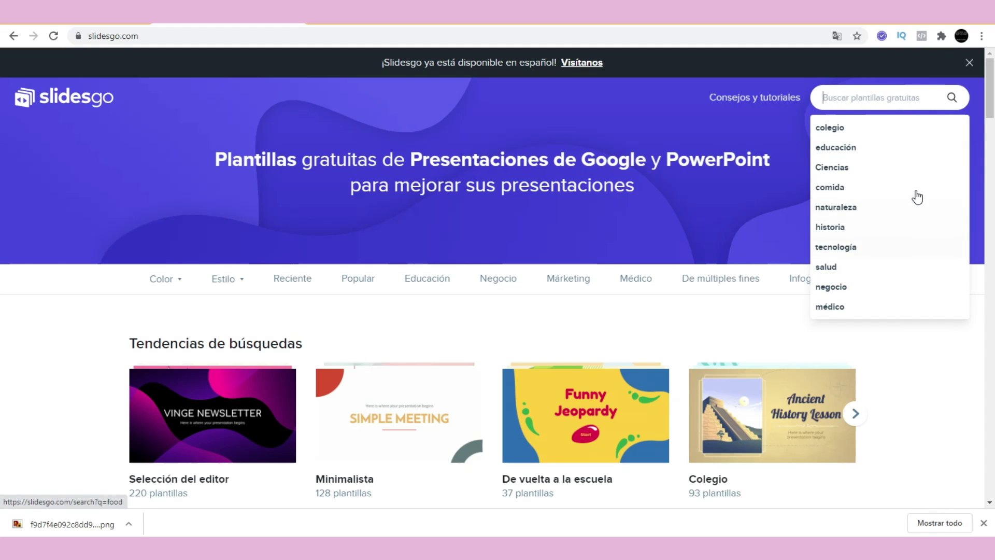
{"action": "left_click", "coordinate": [773, 328]}
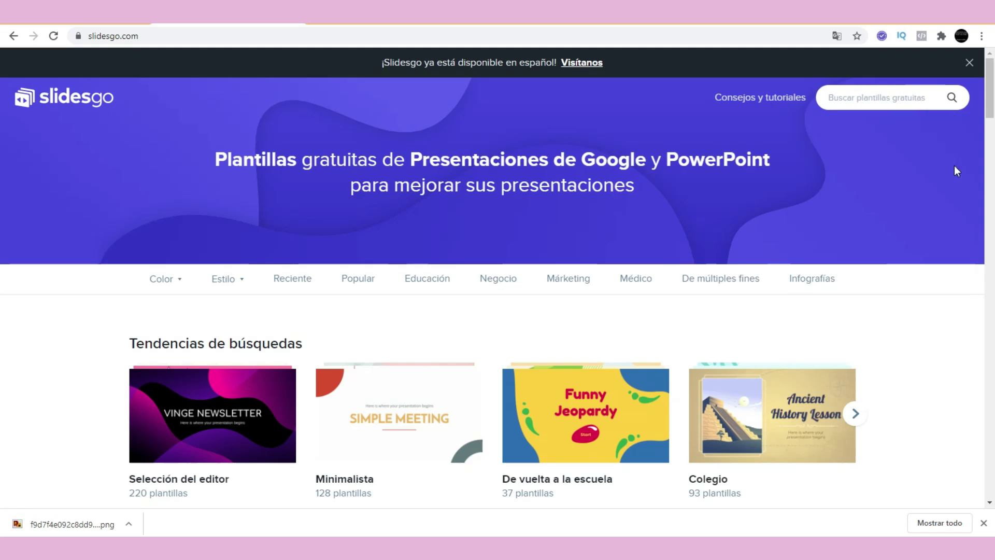
{"action": "scroll", "coordinate": [992, 113], "scroll_direction": "down", "scroll_amount": 1}
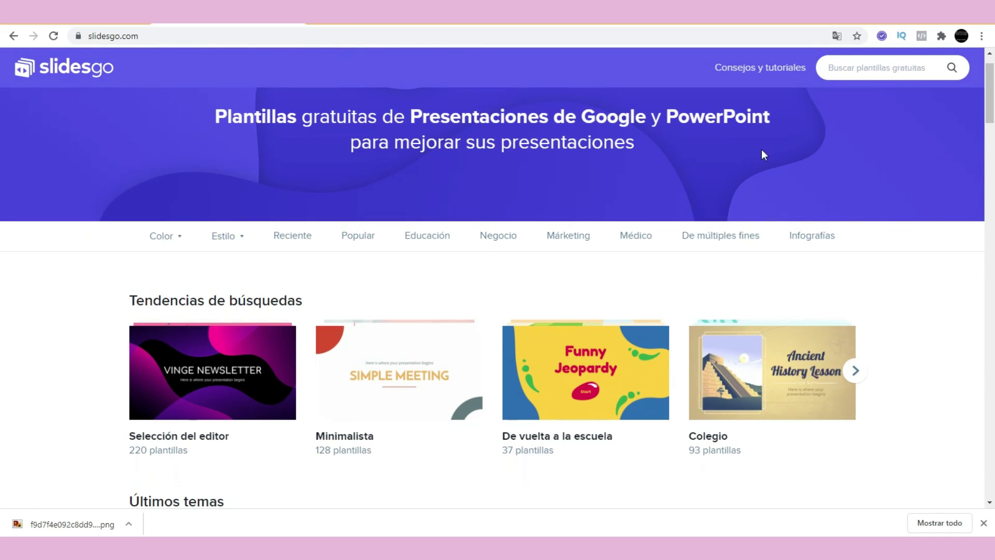
{"action": "left_click", "coordinate": [155, 237]}
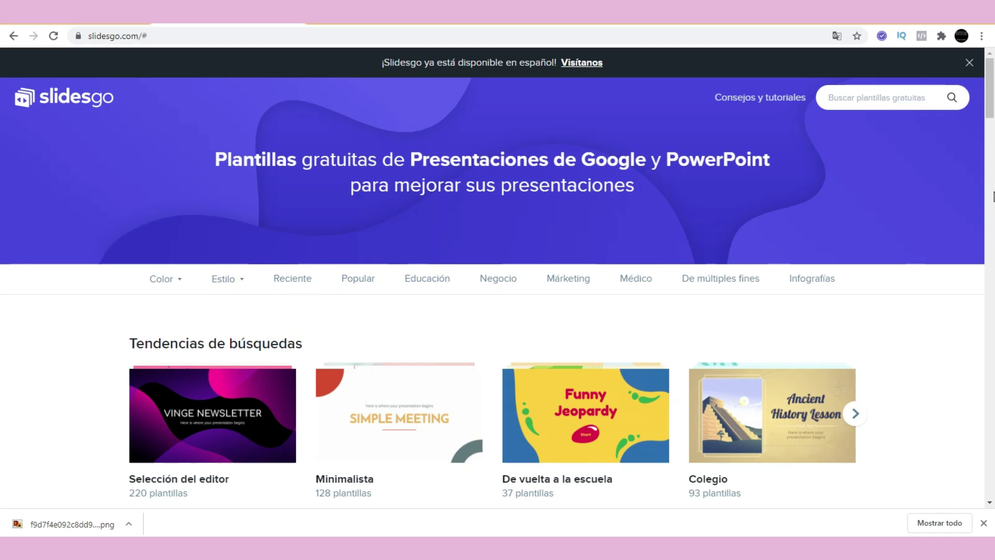
{"action": "left_click_drag", "start_coordinate": [992, 106], "coordinate": [993, 381]}
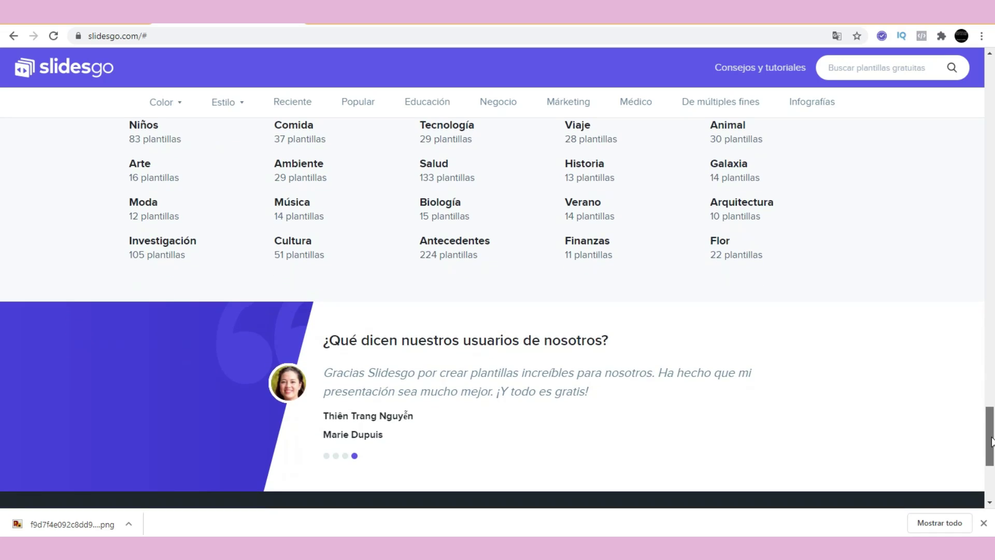
{"action": "left_click_drag", "start_coordinate": [992, 381], "coordinate": [992, 77]}
{"action": "scroll", "coordinate": [489, 56], "scroll_direction": "down", "scroll_amount": 3}
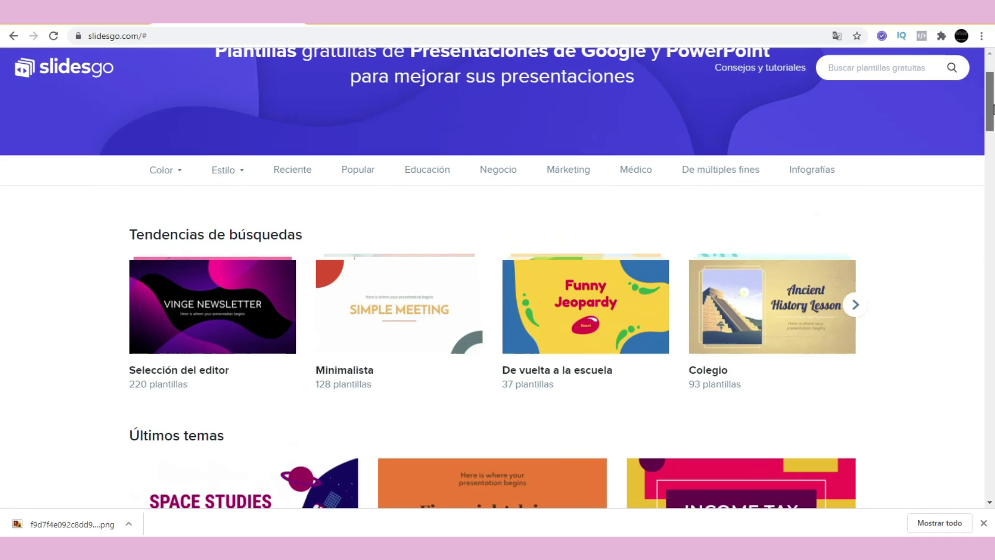
{"action": "mouse_move", "coordinate": [165, 126]}
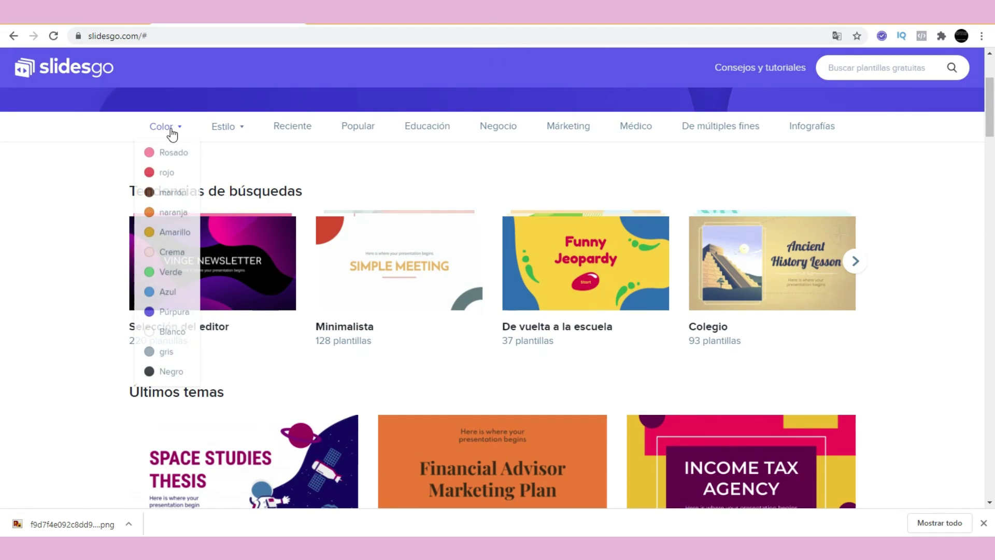
- Filter templates by naranja and open the Orange Memphis template page
{"action": "left_click", "coordinate": [176, 211]}
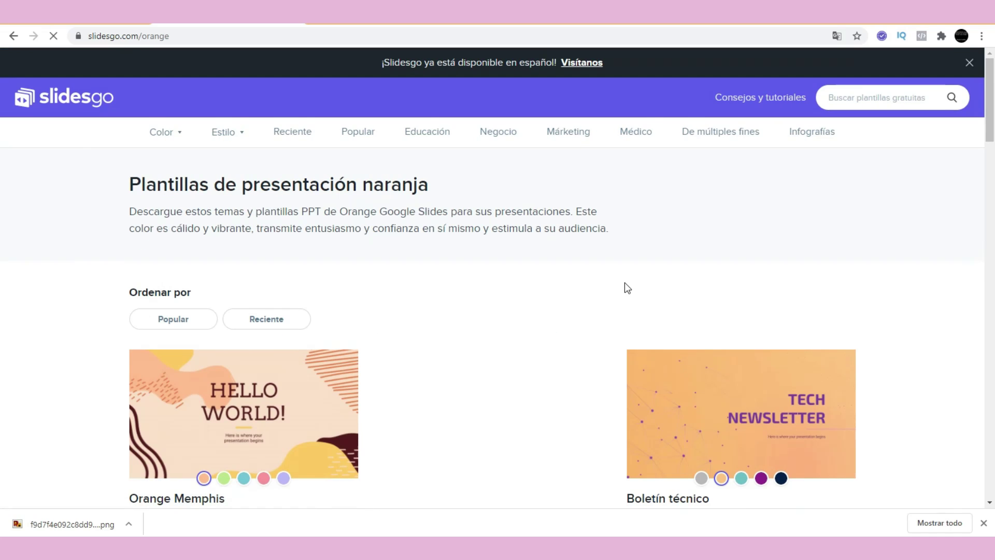
{"action": "left_click_drag", "start_coordinate": [992, 131], "coordinate": [992, 162]}
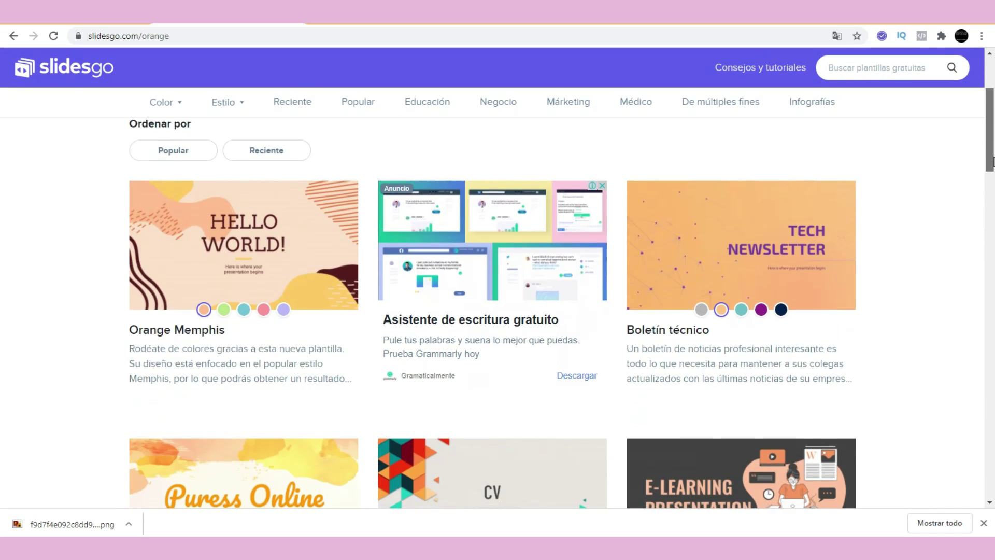
{"action": "scroll", "coordinate": [993, 162], "scroll_direction": "down", "scroll_amount": 1}
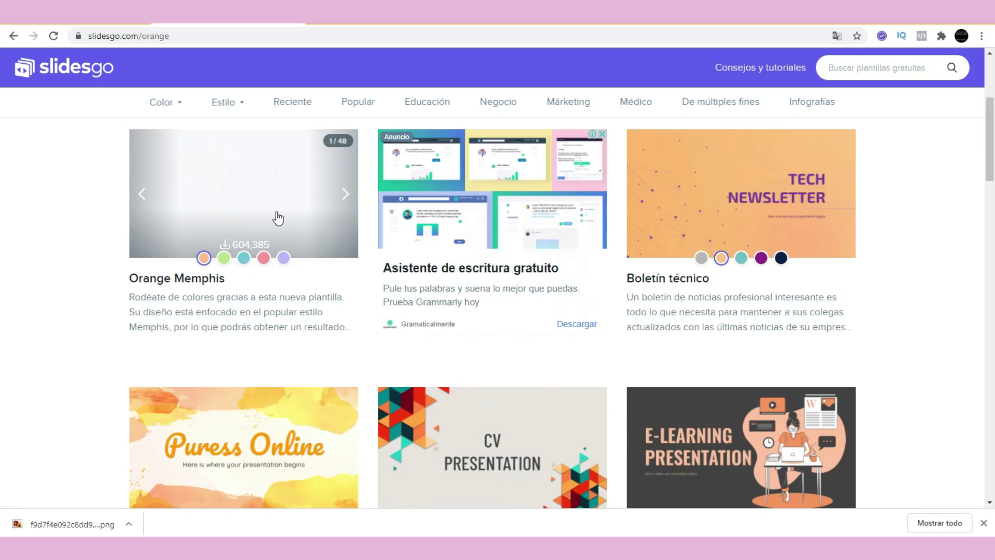
{"action": "left_click", "coordinate": [273, 189]}
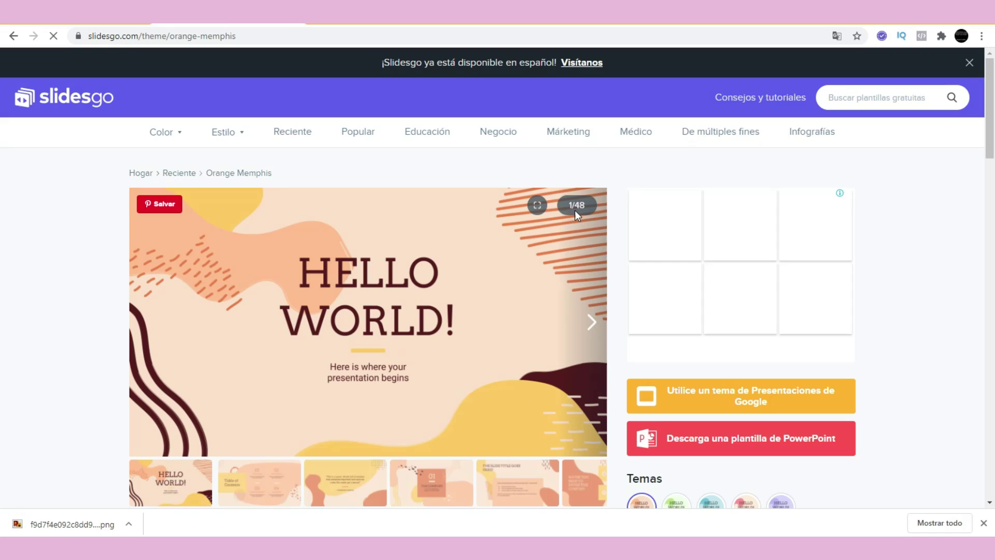
- Preview Orange Memphis full screen up to slide 8, the three-columns slide, then close the preview
{"action": "left_click", "coordinate": [537, 206]}
{"action": "left_click", "coordinate": [952, 279]}
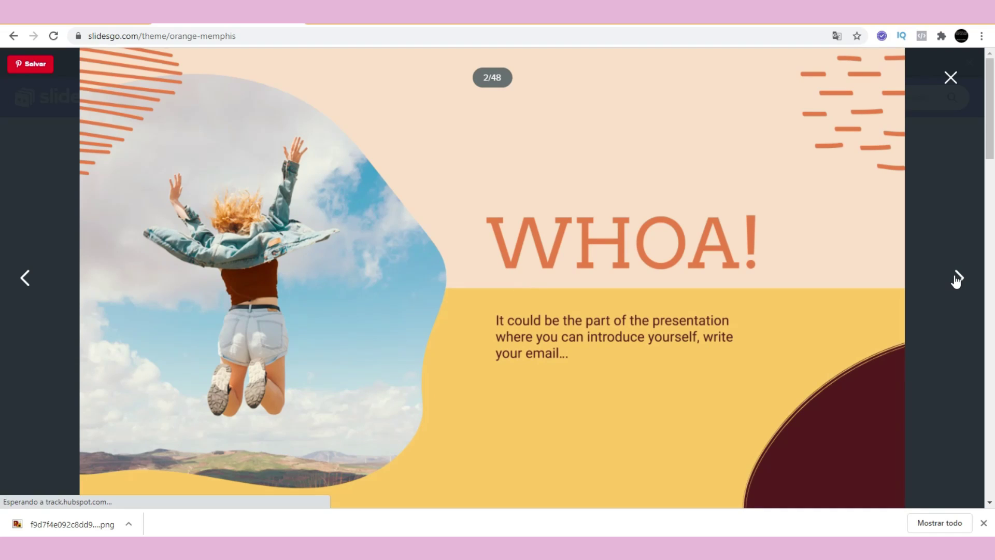
{"action": "left_click", "coordinate": [957, 279]}
{"action": "left_click", "coordinate": [957, 278]}
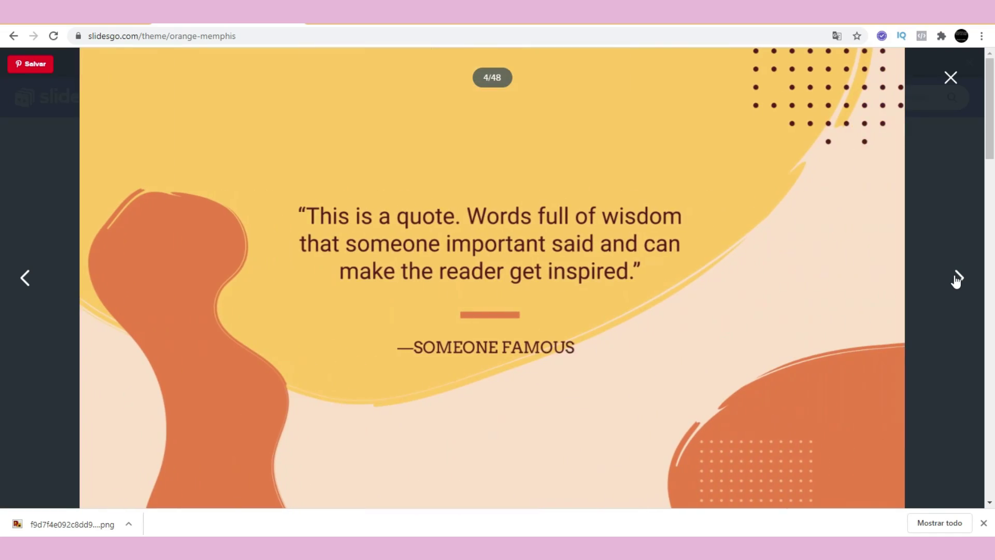
{"action": "left_click", "coordinate": [957, 278]}
{"action": "left_click", "coordinate": [957, 279]}
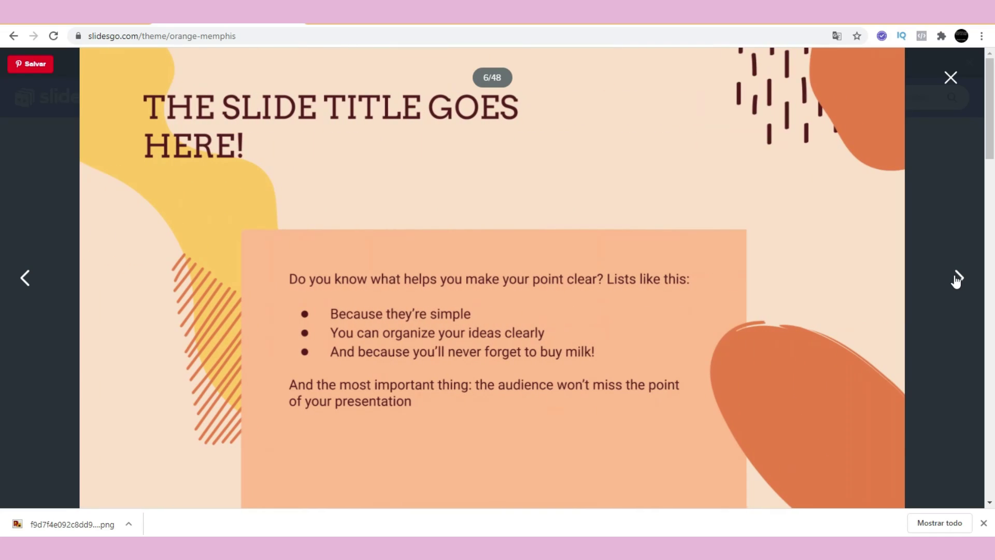
{"action": "left_click", "coordinate": [957, 278]}
{"action": "left_click", "coordinate": [956, 278]}
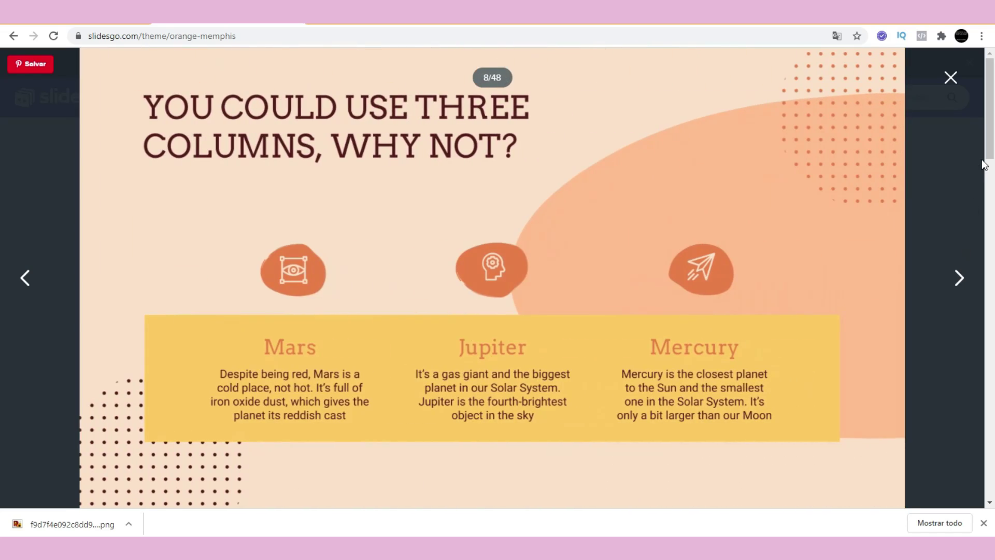
{"action": "left_click", "coordinate": [951, 77]}
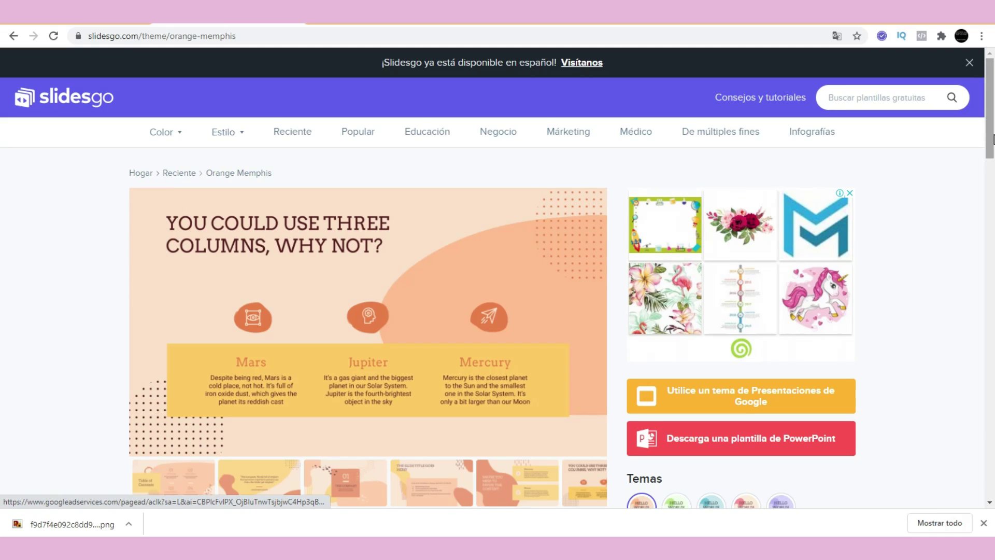
{"action": "mouse_move", "coordinate": [992, 139]}
{"action": "left_mouse_down"}
{"action": "mouse_move", "coordinate": [993, 215]}
{"action": "mouse_move", "coordinate": [993, 142]}
{"action": "left_mouse_up"}
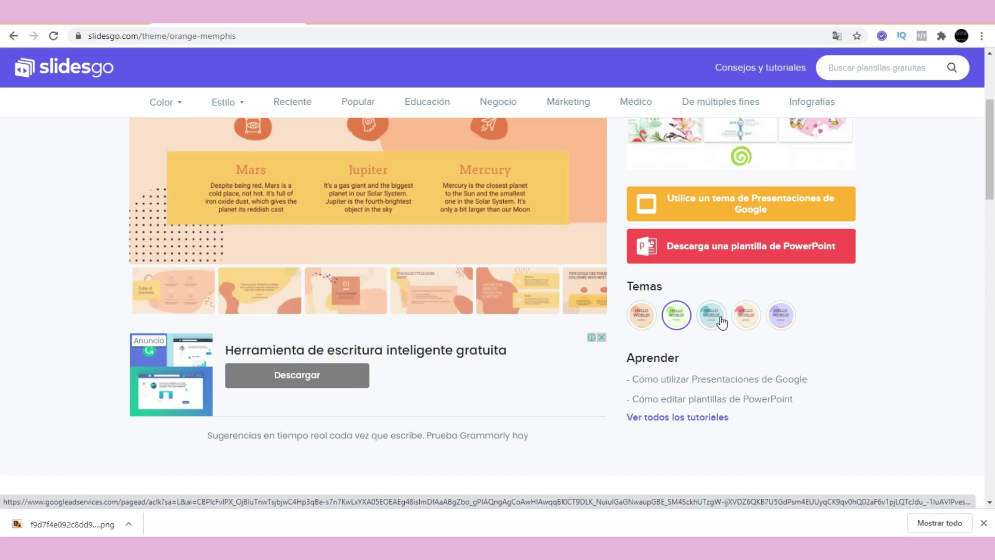
{"action": "left_click", "coordinate": [647, 315]}
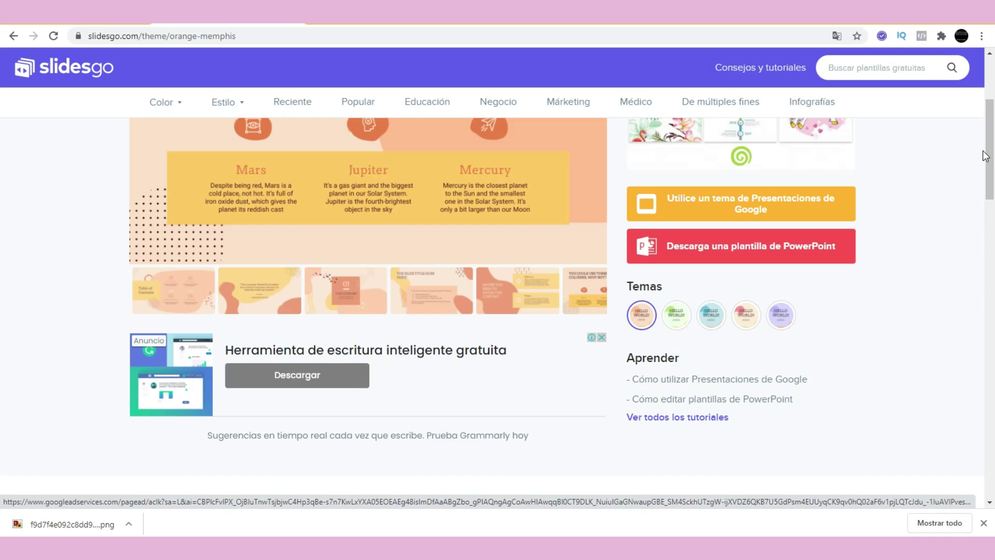
{"action": "mouse_move", "coordinate": [986, 156]}
{"action": "left_mouse_down"}
{"action": "mouse_move", "coordinate": [993, 321]}
{"action": "mouse_move", "coordinate": [992, 286]}
{"action": "left_mouse_up"}
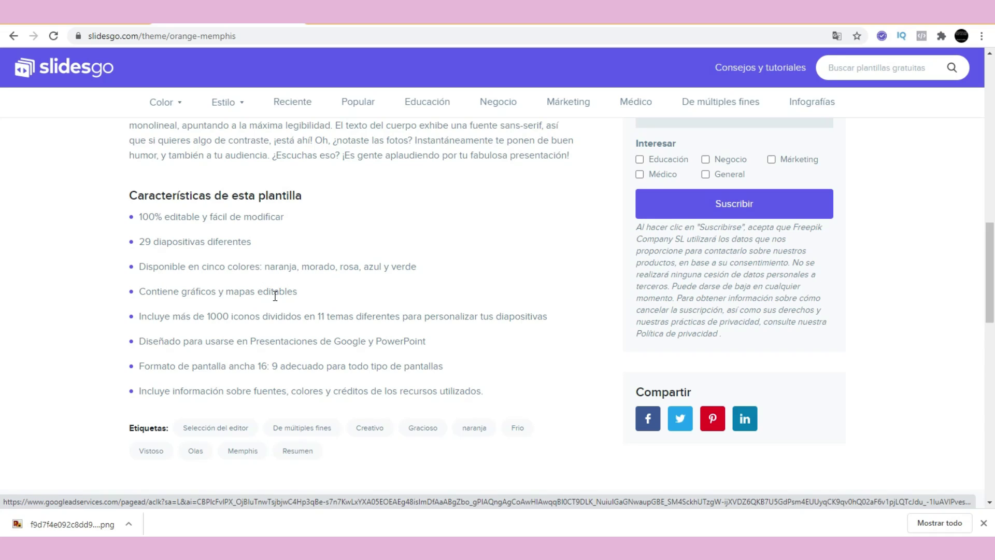
{"action": "mouse_move", "coordinate": [992, 244]}
{"action": "left_mouse_down"}
{"action": "mouse_move", "coordinate": [993, 347]}
{"action": "mouse_move", "coordinate": [993, 291]}
{"action": "mouse_move", "coordinate": [993, 314]}
{"action": "left_mouse_up"}
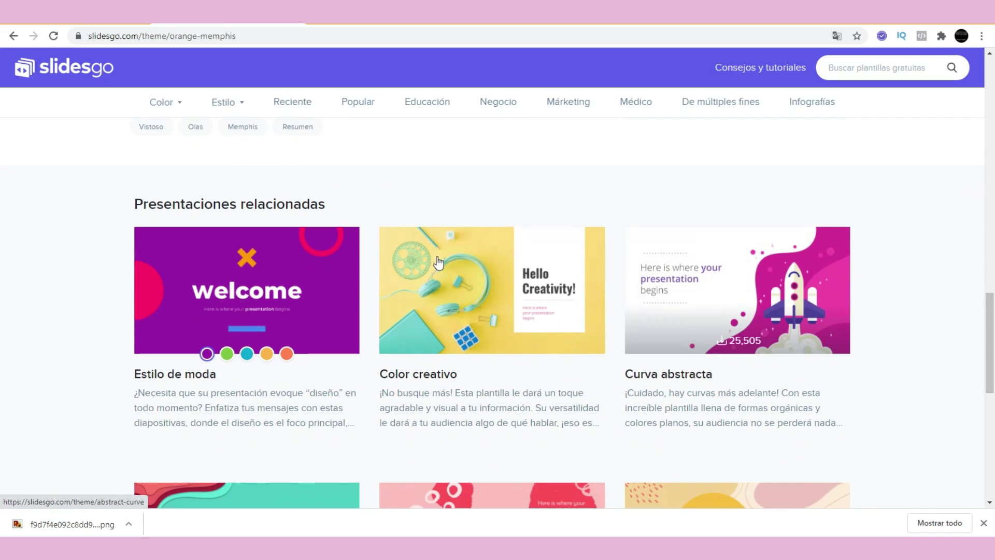
{"action": "mouse_move", "coordinate": [310, 205]}
{"action": "left_mouse_down"}
{"action": "mouse_move", "coordinate": [289, 211]}
{"action": "mouse_move", "coordinate": [356, 207]}
{"action": "left_mouse_up"}
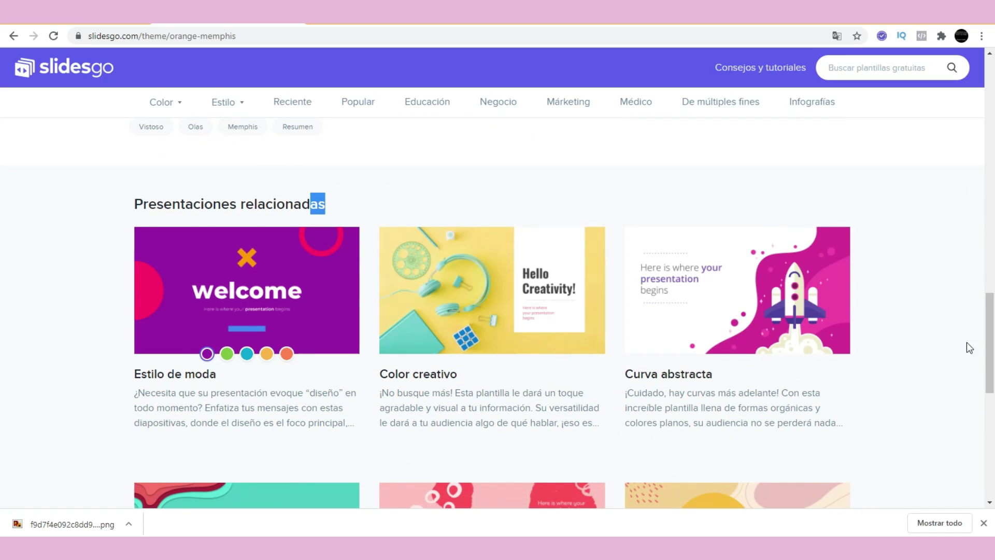
{"action": "mouse_move", "coordinate": [989, 335]}
{"action": "left_mouse_down"}
{"action": "mouse_move", "coordinate": [993, 444]}
{"action": "mouse_move", "coordinate": [993, 212]}
{"action": "left_mouse_up"}
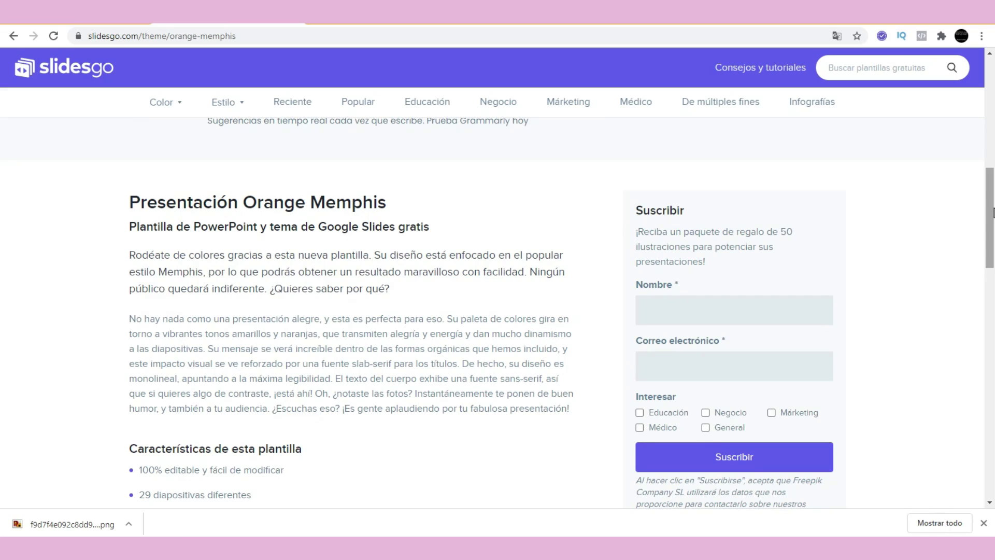
{"action": "scroll", "coordinate": [622, 421], "scroll_direction": "up", "scroll_amount": 8}
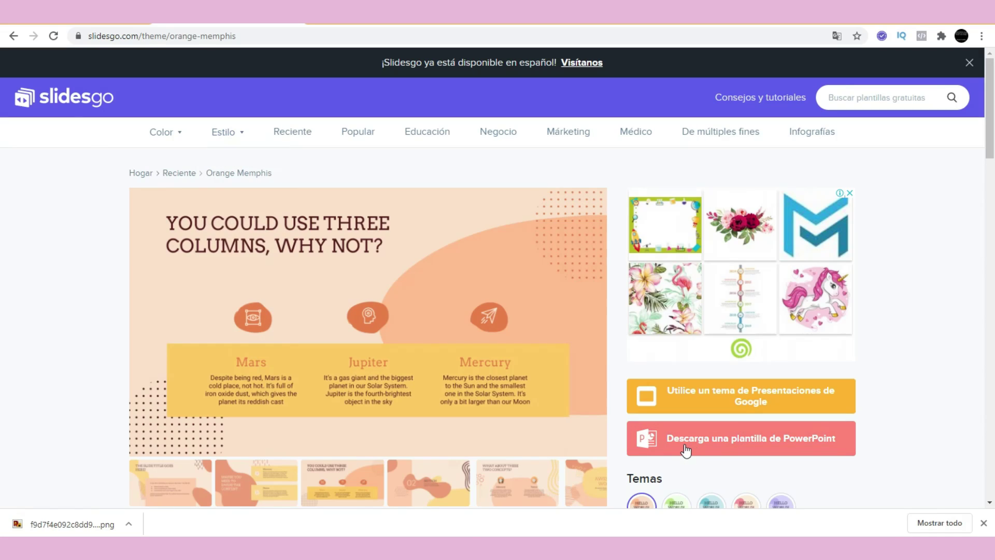
- Download Orange Memphis for PowerPoint and browse the Márketing > Boletín informativo templates
{"action": "left_click", "coordinate": [714, 443]}
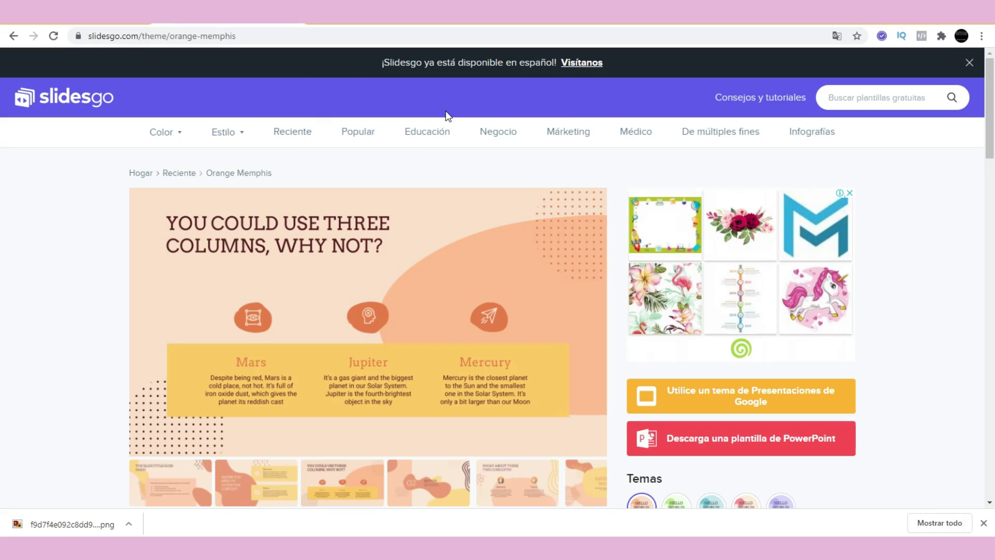
{"action": "left_click", "coordinate": [550, 136]}
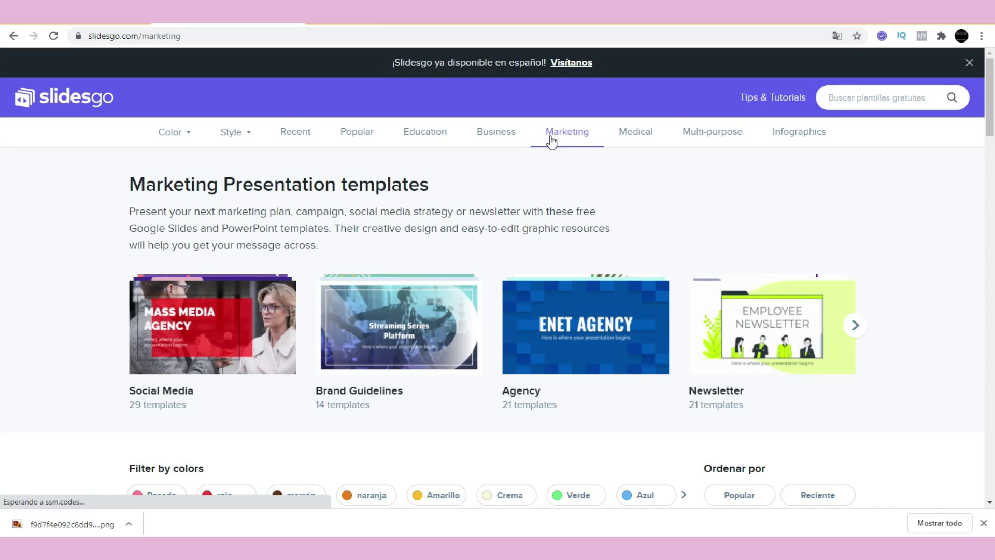
{"action": "left_click", "coordinate": [855, 325]}
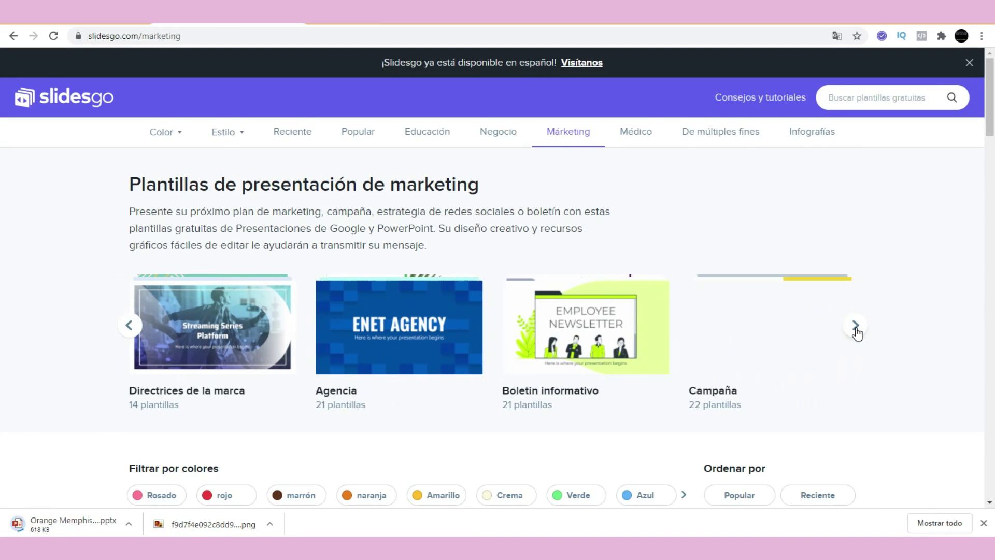
{"action": "left_click", "coordinate": [568, 336]}
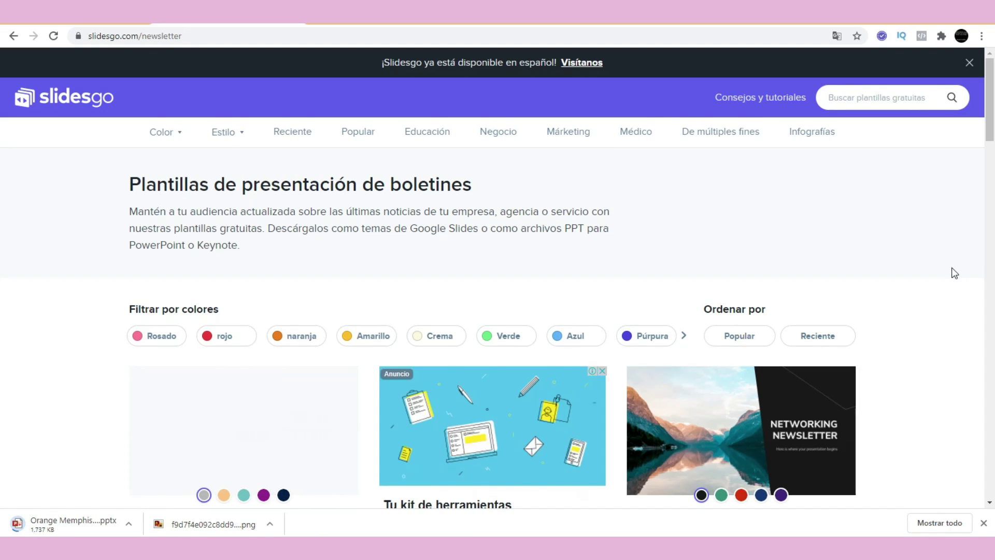
{"action": "left_click_drag", "start_coordinate": [993, 111], "coordinate": [993, 142]}
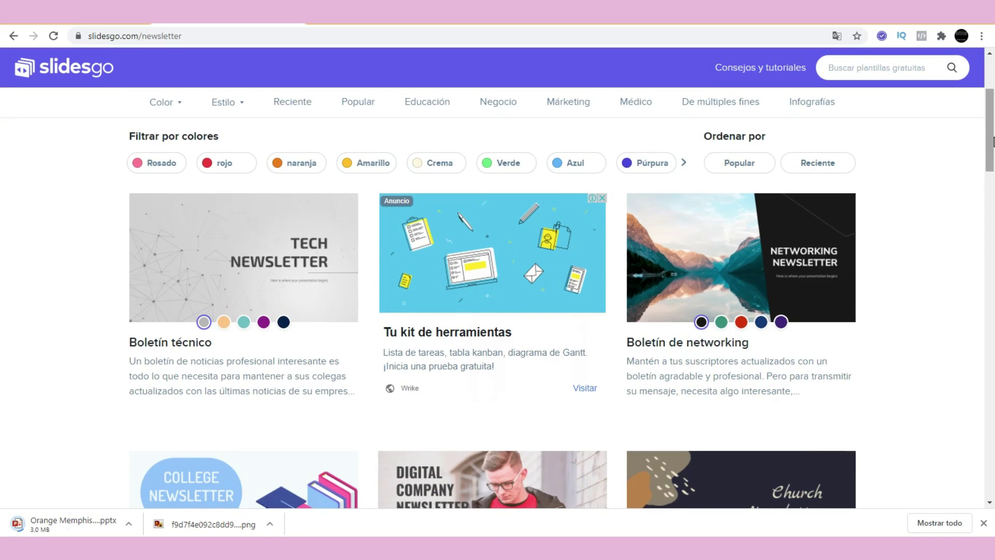
{"action": "left_click_drag", "start_coordinate": [993, 142], "coordinate": [993, 354]}
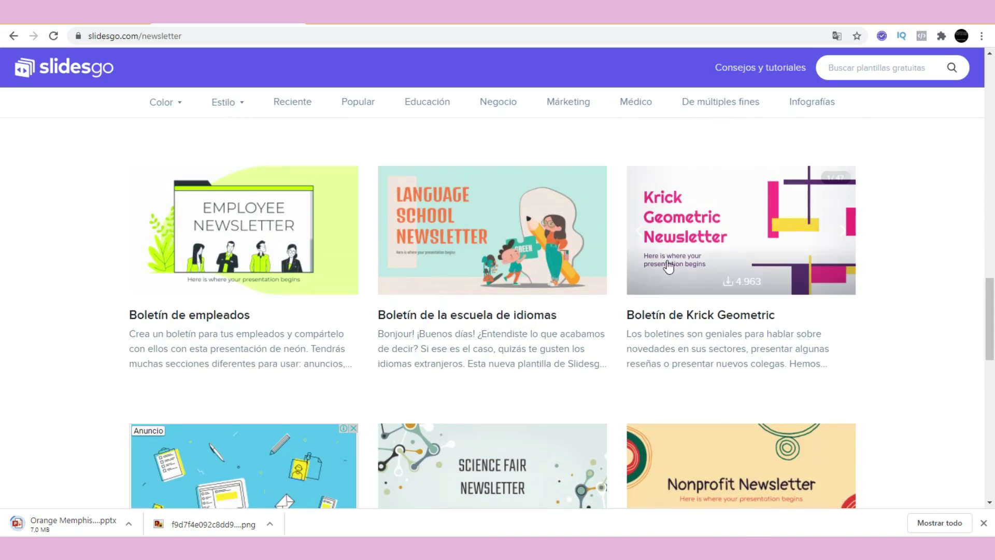
- Open the Employee Newsletter template and page through its preview slides
{"action": "left_click", "coordinate": [252, 210]}
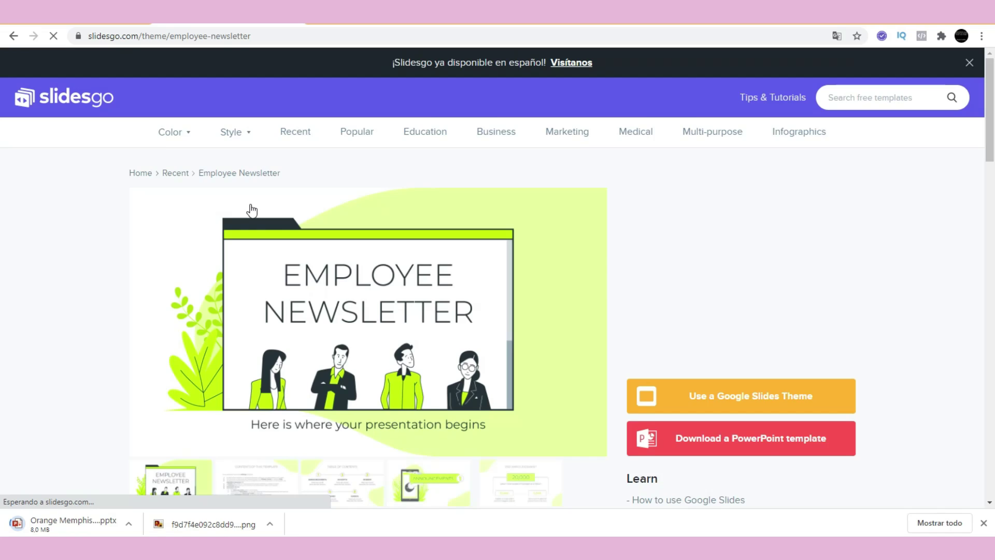
{"action": "left_click", "coordinate": [594, 322]}
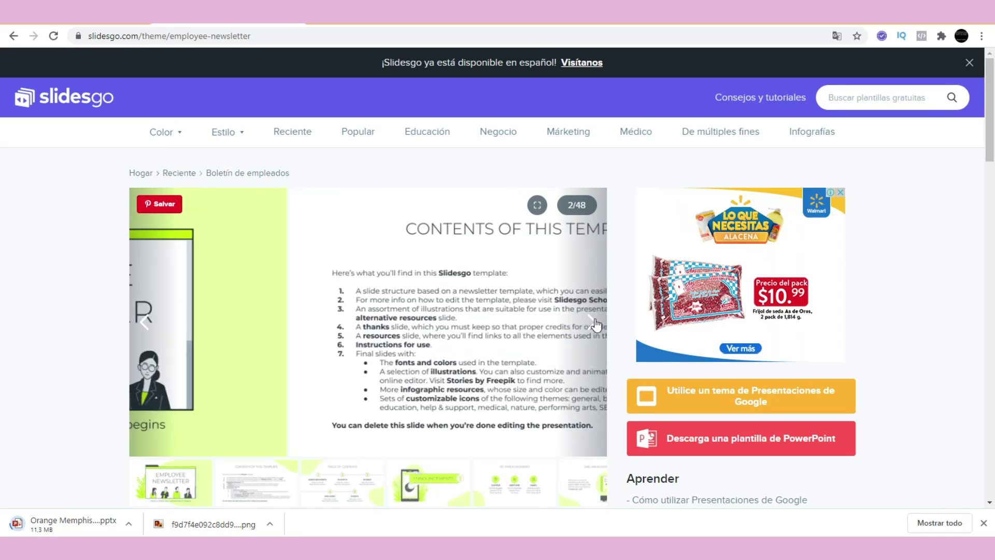
{"action": "left_click", "coordinate": [595, 322]}
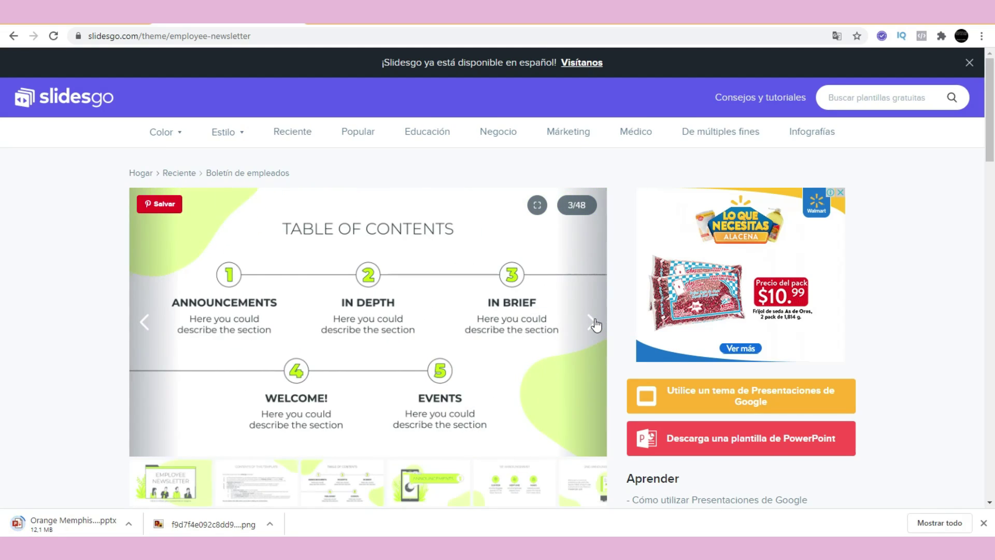
{"action": "left_click", "coordinate": [590, 322]}
{"action": "left_click", "coordinate": [590, 323]}
{"action": "left_click", "coordinate": [590, 322]}
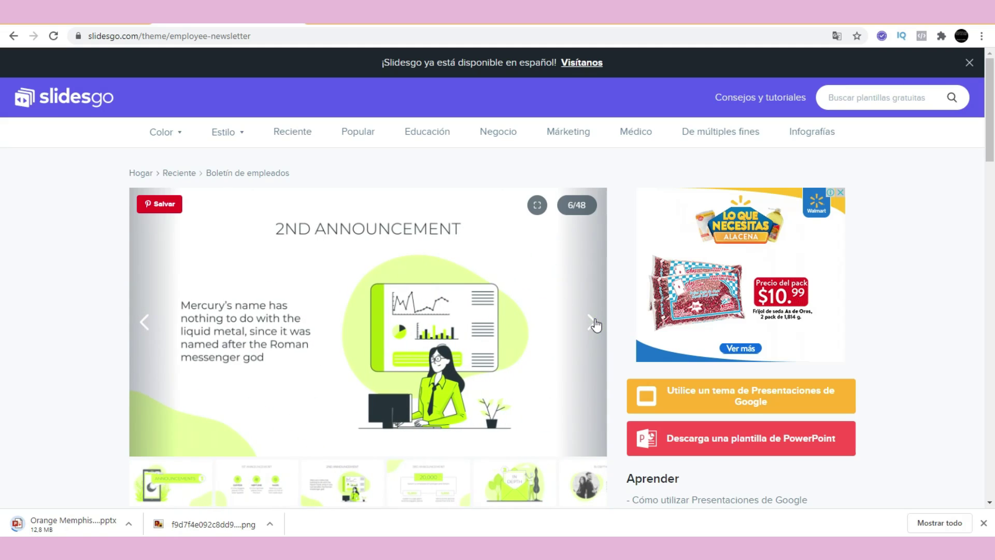
{"action": "left_click", "coordinate": [595, 324]}
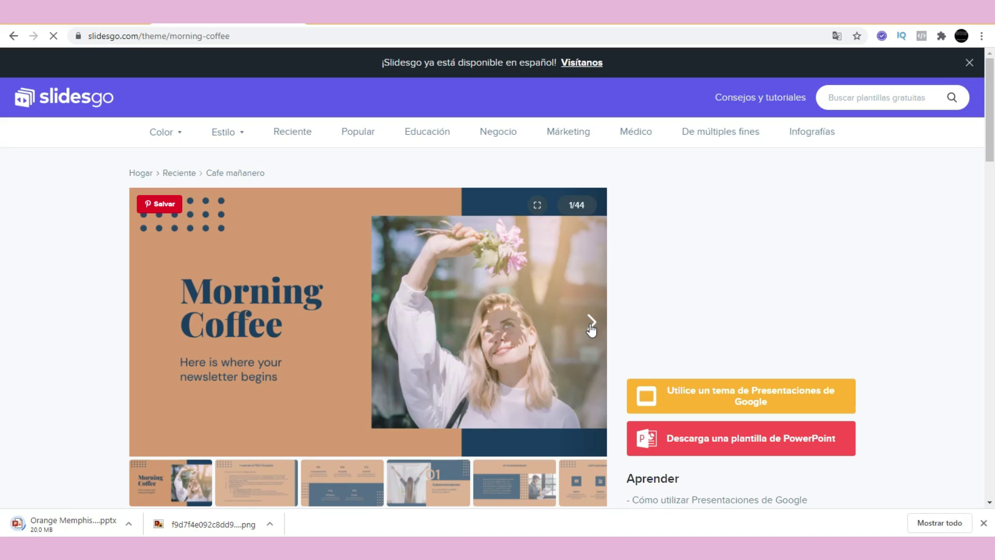
- Page through the Morning Coffee template's preview slides
{"action": "left_click", "coordinate": [591, 322]}
{"action": "left_click", "coordinate": [591, 322]}
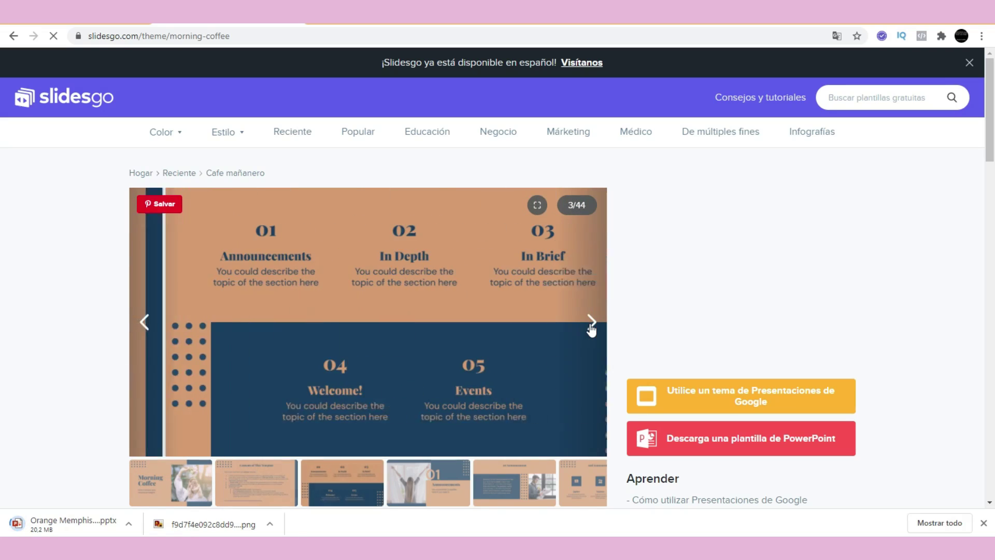
{"action": "left_click", "coordinate": [591, 323]}
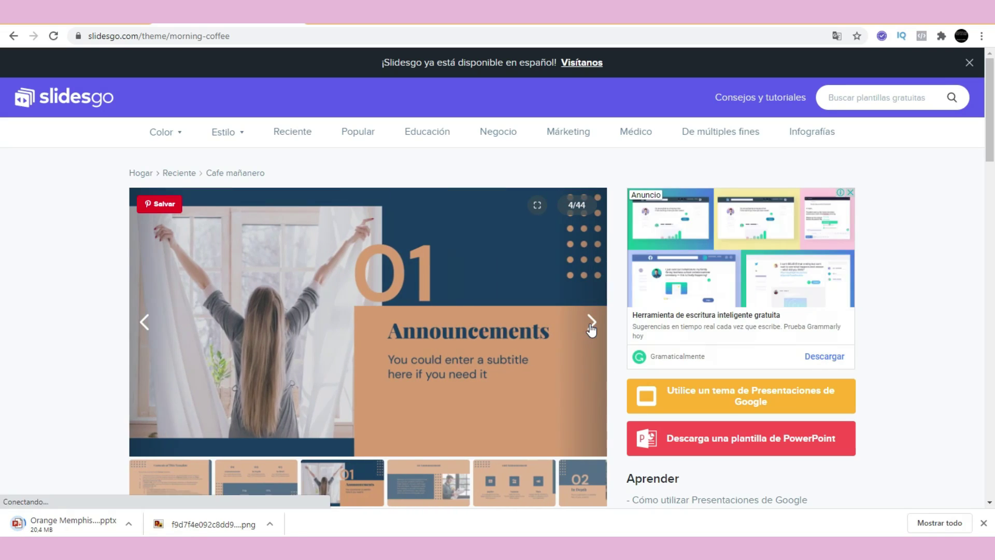
{"action": "left_click", "coordinate": [591, 325]}
{"action": "left_click", "coordinate": [591, 327]}
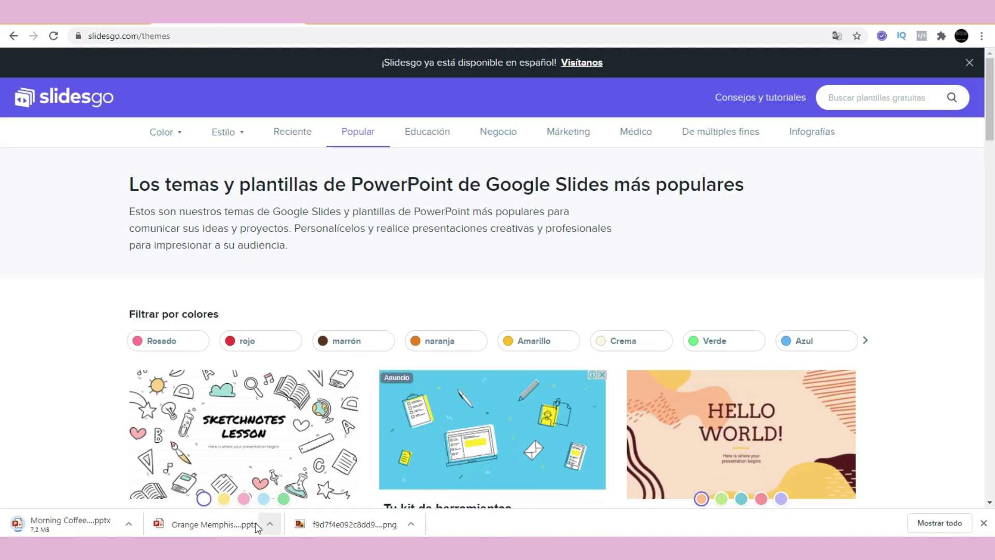
- Open the downloaded Orange Memphis presentation in PowerPoint and enable editing
{"action": "left_click", "coordinate": [245, 523]}
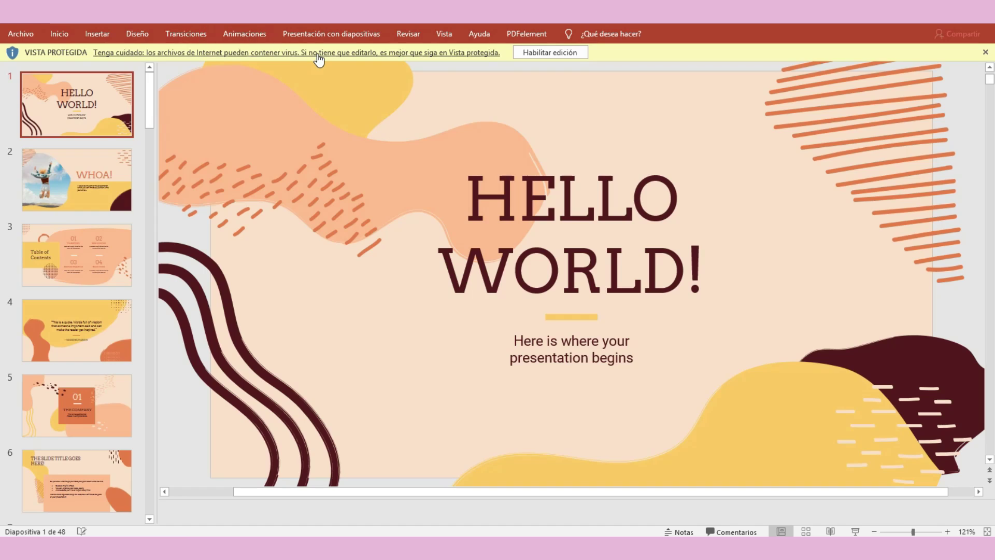
{"action": "left_click", "coordinate": [551, 53]}
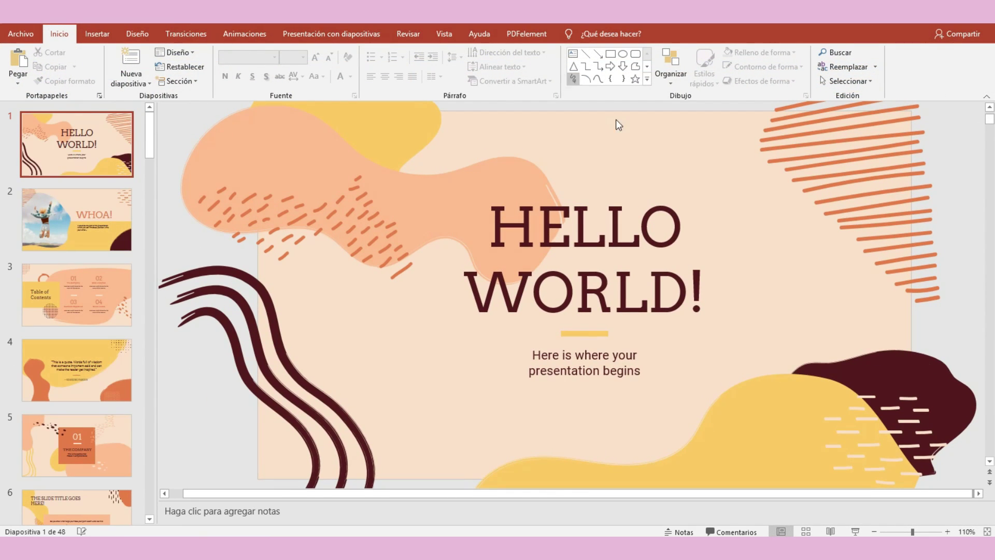
- Delete the title slide's subtitle text and its empty placeholder, leaving HELLO WORLD!
{"action": "left_click", "coordinate": [495, 229]}
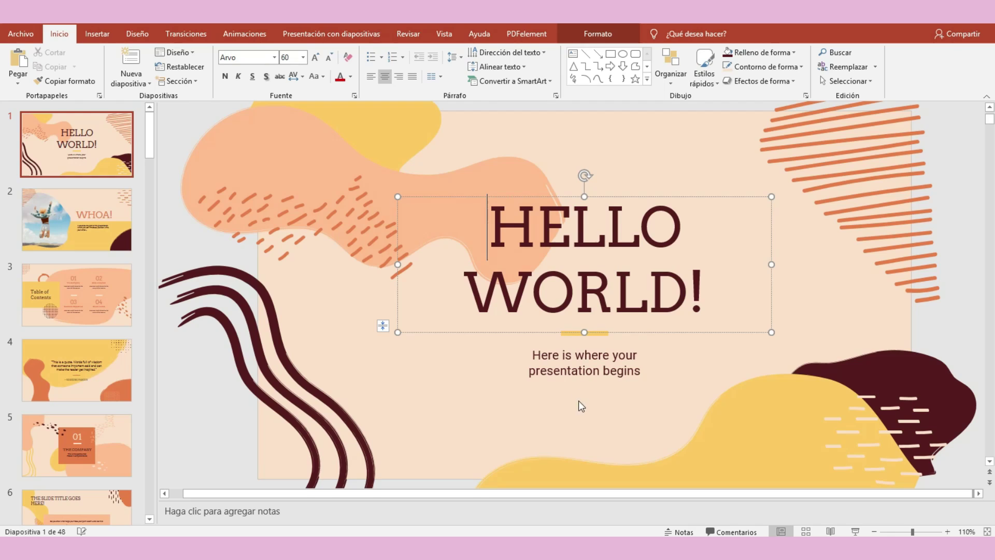
{"action": "left_click", "coordinate": [573, 369]}
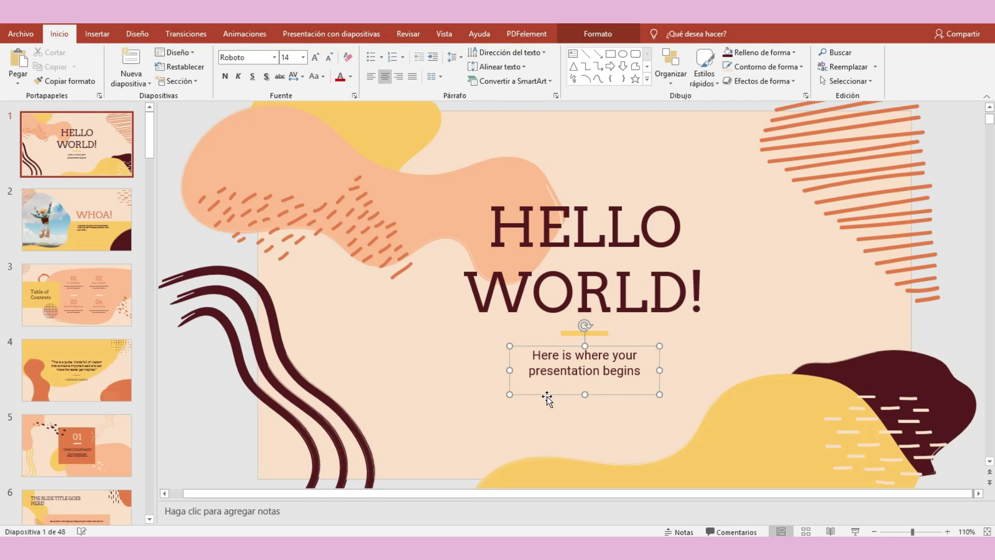
{"action": "key", "text": "Delete"}
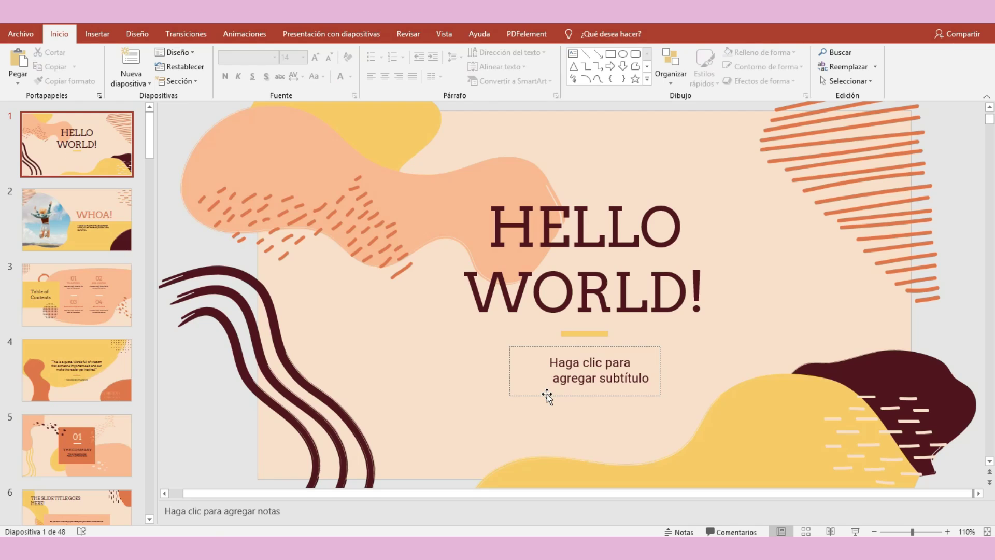
{"action": "left_click", "coordinate": [552, 392]}
{"action": "key", "text": "Delete"}
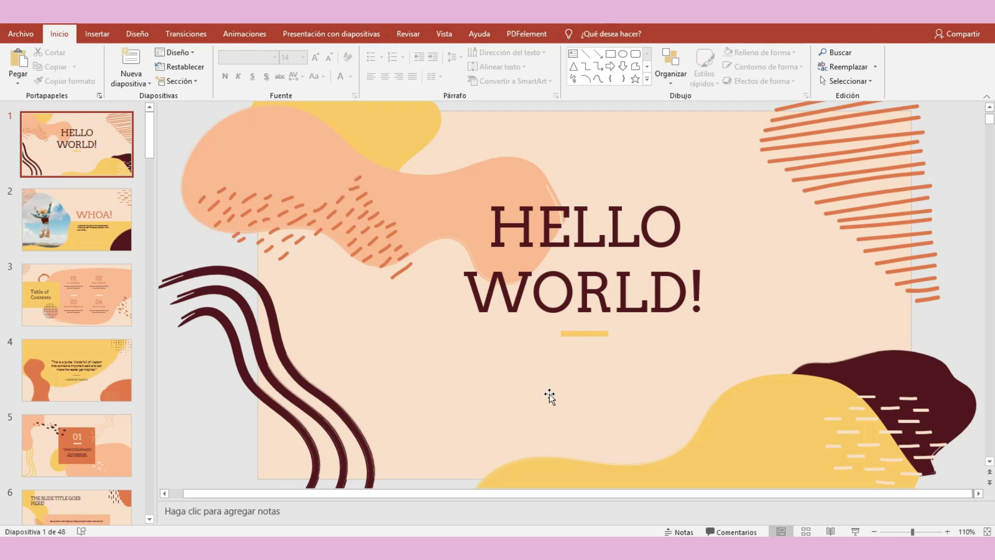
{"action": "left_click", "coordinate": [551, 268]}
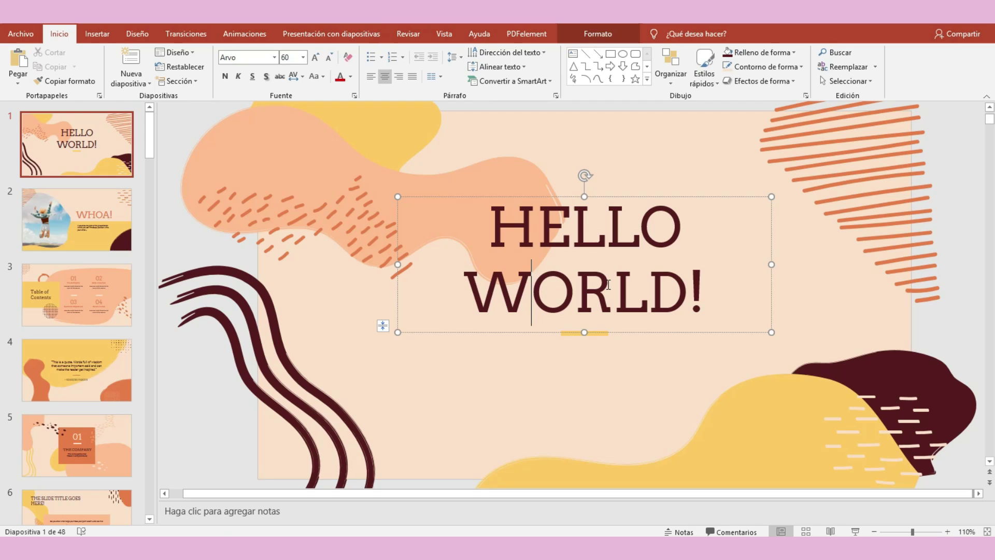
{"action": "left_click", "coordinate": [76, 444]}
- Delete the closing Slidesgo logo slide at the end of the deck
{"action": "left_click_drag", "start_coordinate": [148, 185], "coordinate": [148, 256]}
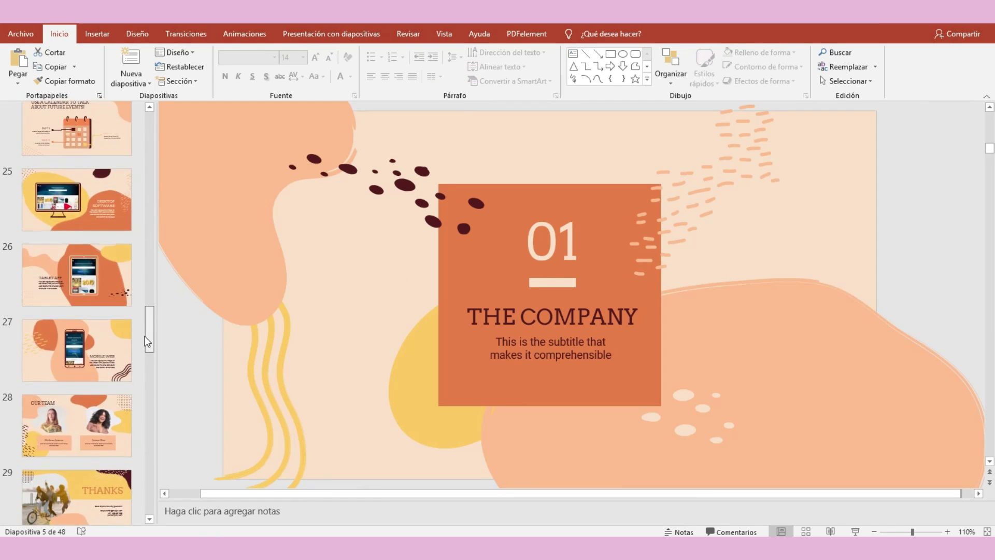
{"action": "left_click_drag", "start_coordinate": [148, 256], "coordinate": [145, 516]}
{"action": "left_click", "coordinate": [114, 474]}
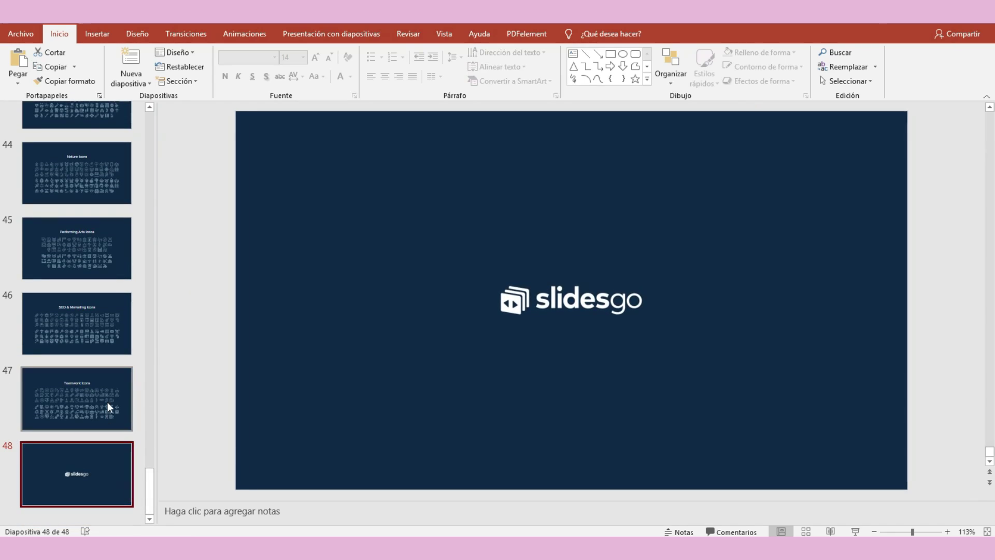
{"action": "left_click", "coordinate": [106, 400]}
{"action": "left_click", "coordinate": [108, 354]}
{"action": "left_click", "coordinate": [92, 467]}
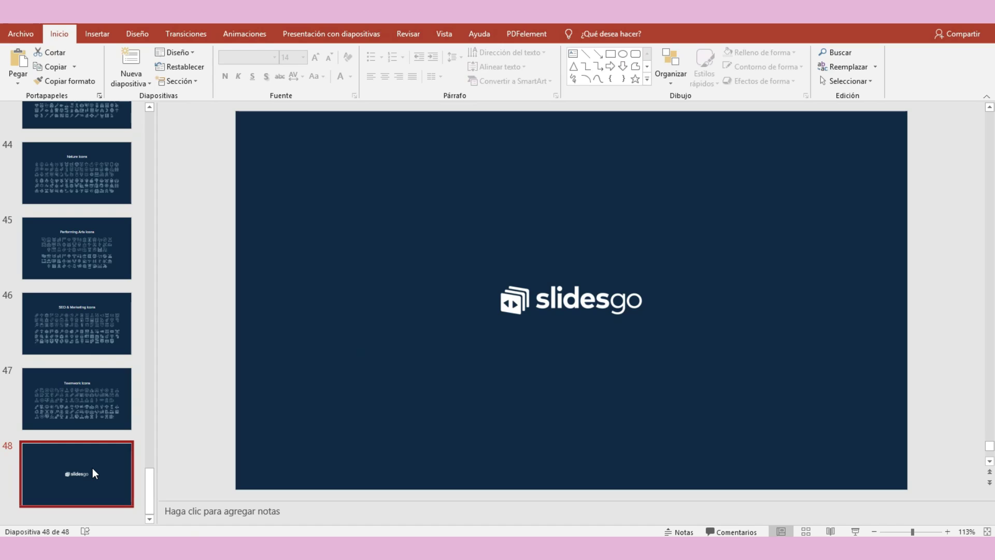
{"action": "key", "text": "Delete"}
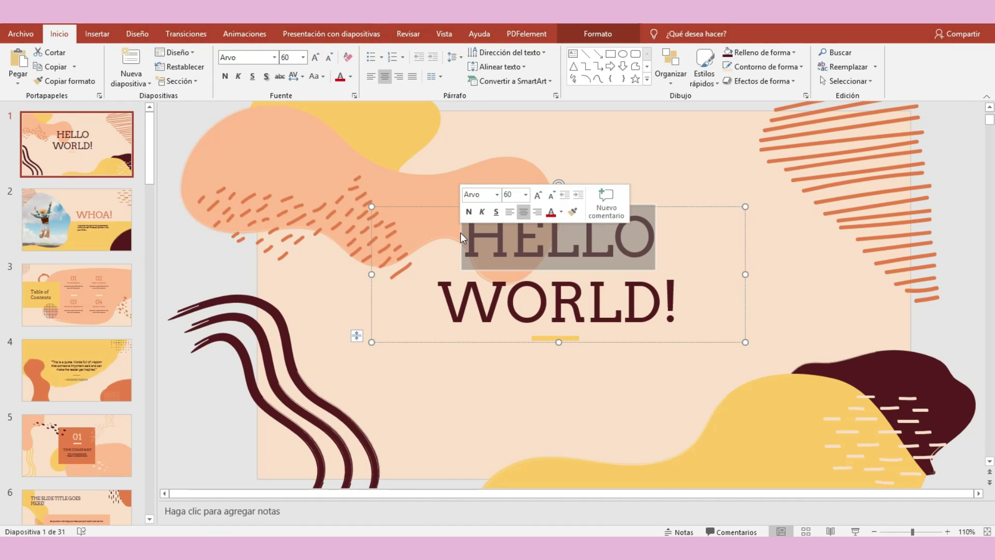
- Retitle the first slide BIENVENIDOS on one line, widening and repositioning the title box
{"action": "type", "text": "BIENV"}
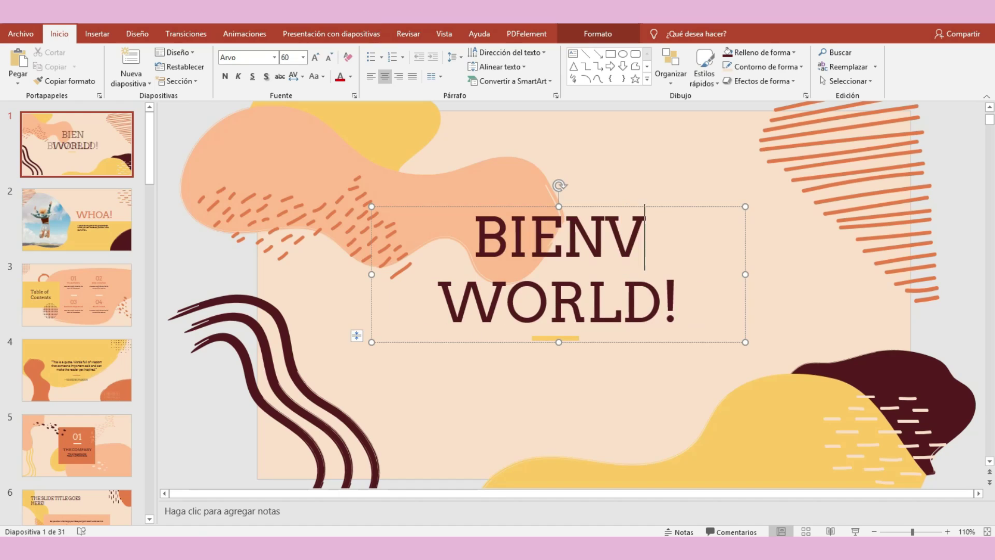
{"action": "type", "text": "ENIDOS"}
{"action": "left_click_drag", "start_coordinate": [745, 274], "coordinate": [802, 274]}
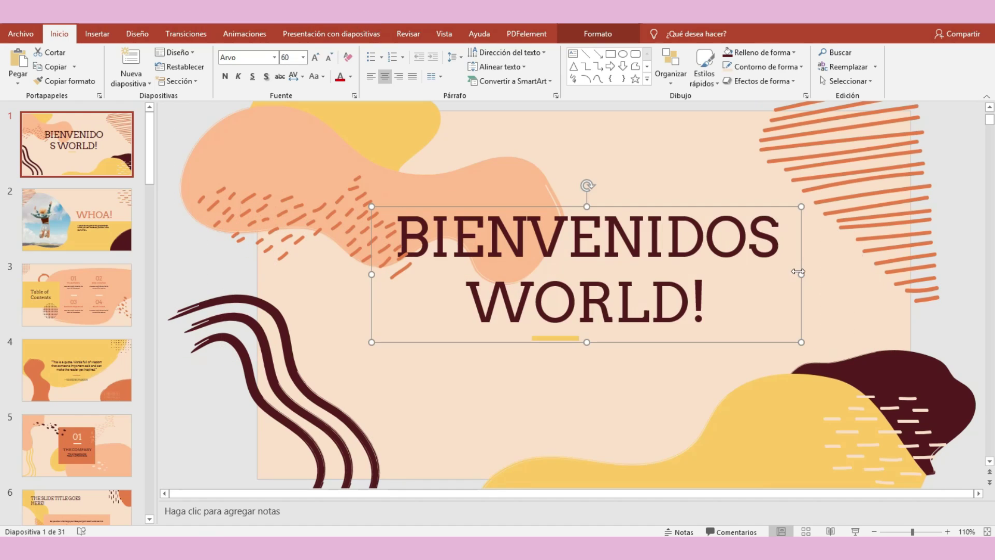
{"action": "left_click_drag", "start_coordinate": [657, 342], "coordinate": [590, 326]}
{"action": "double_click", "coordinate": [567, 305]}
{"action": "key", "text": "BackSpace"}
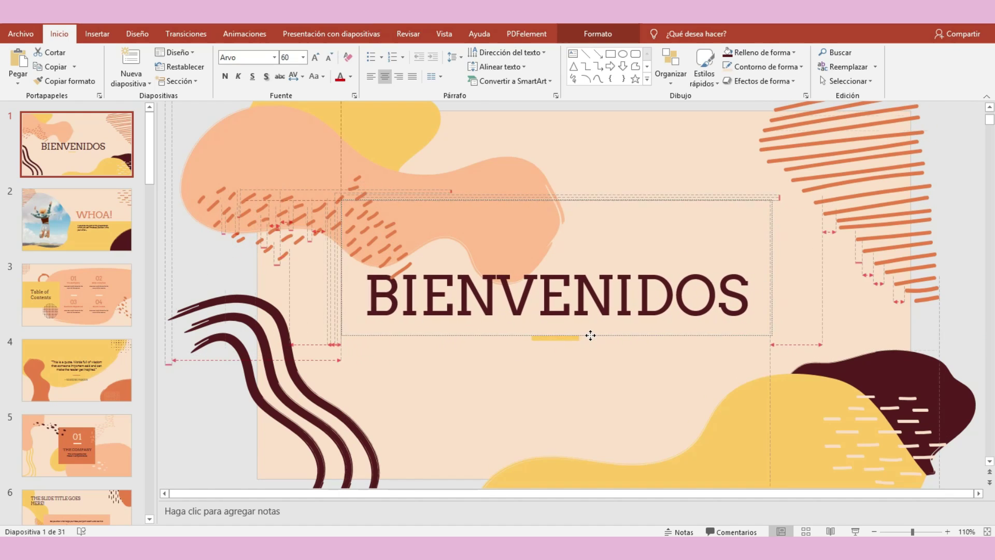
{"action": "left_click", "coordinate": [406, 420]}
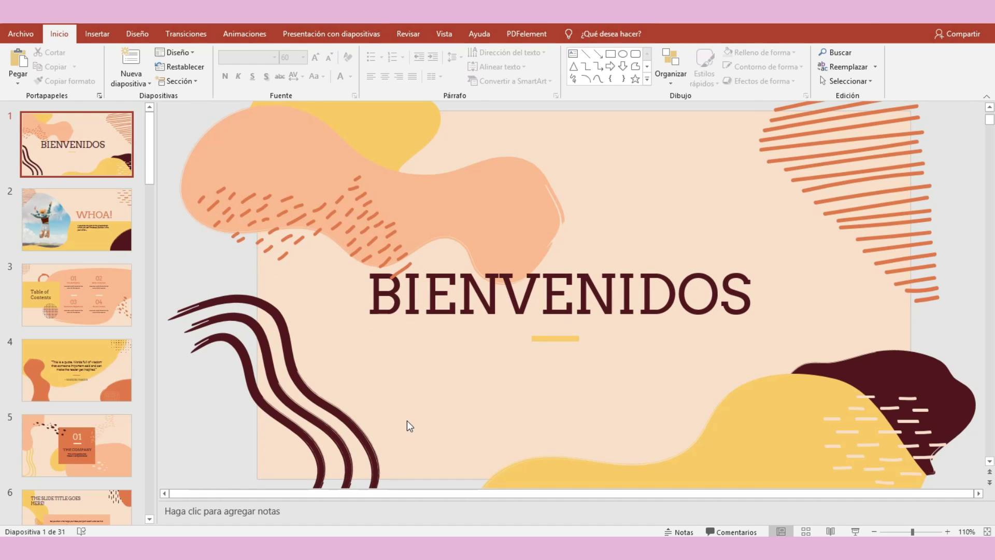
{"action": "left_click", "coordinate": [70, 244]}
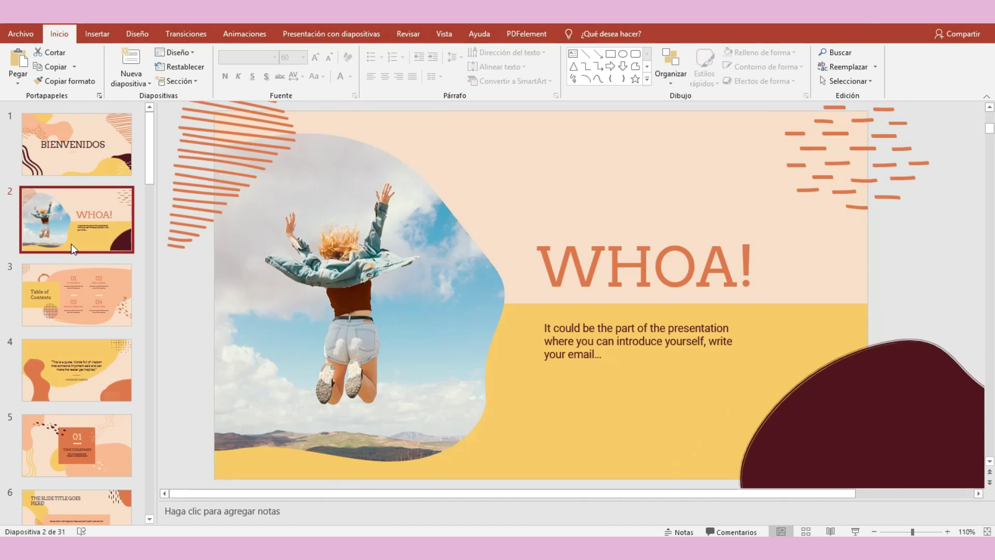
- Replace the WHOA! title with MARKETING DIGITAL and widen its box so it fits
{"action": "left_click", "coordinate": [684, 256]}
{"action": "triple_click", "coordinate": [549, 254]}
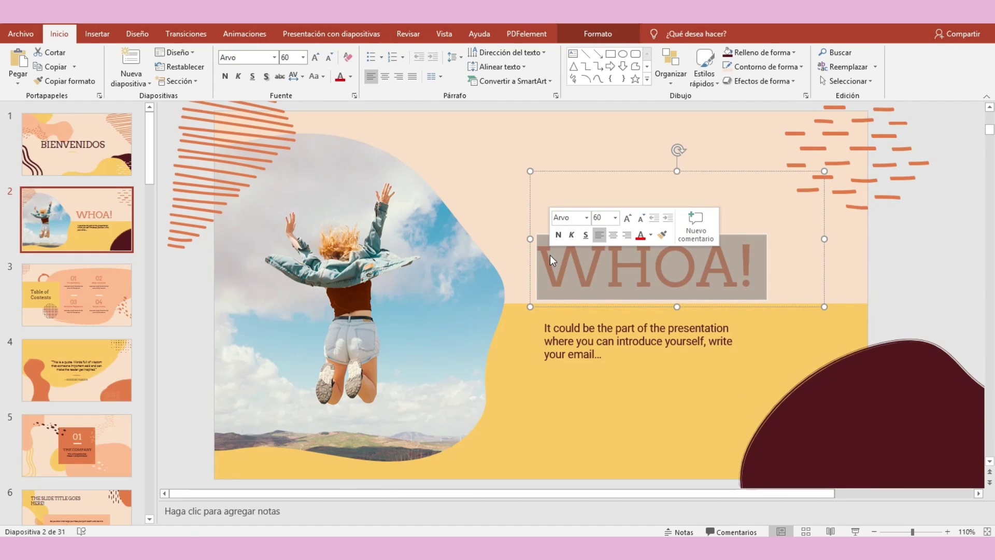
{"action": "type", "text": "MA"}
{"action": "key", "text": "BackSpace"}
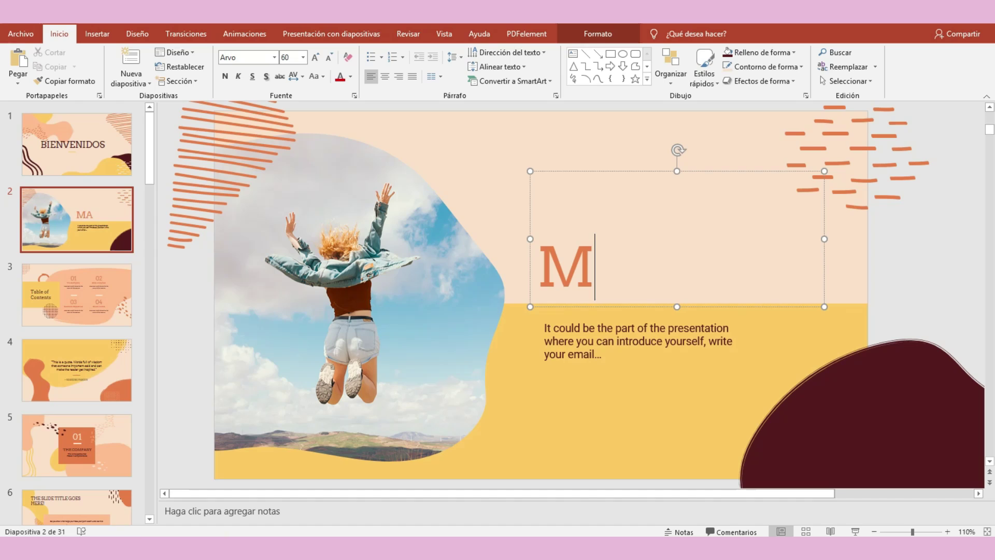
{"action": "type", "text": "ARKETIN"}
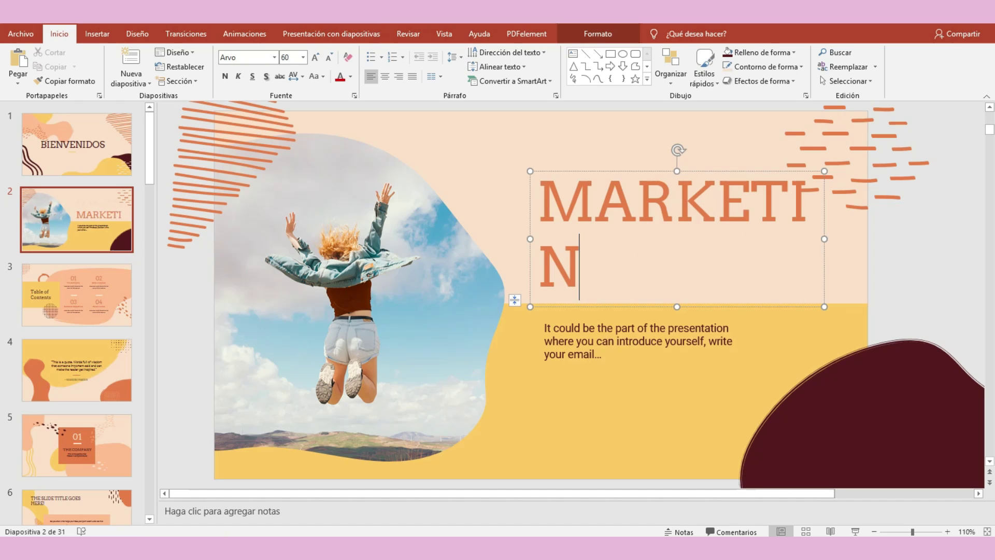
{"action": "type", "text": "G DIGI"}
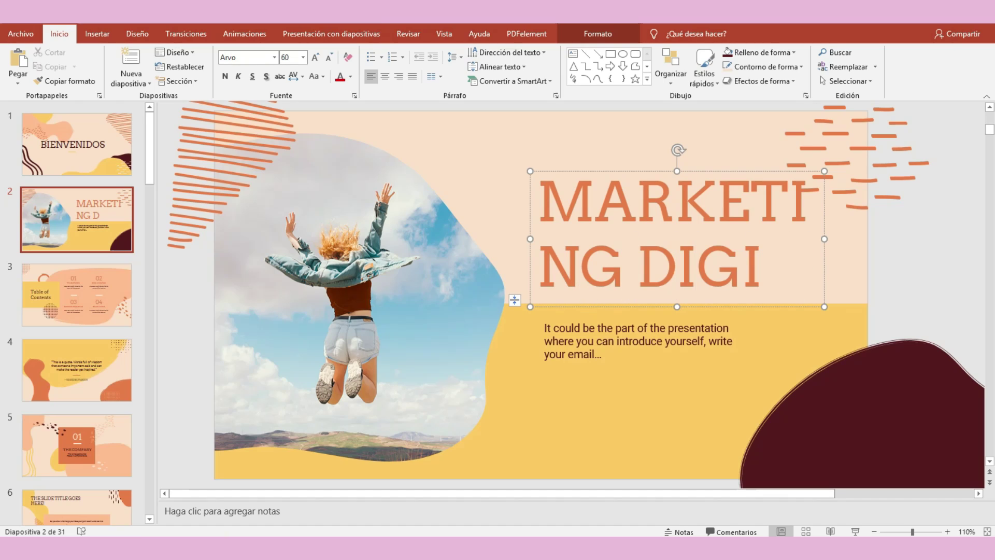
{"action": "type", "text": "TAL"}
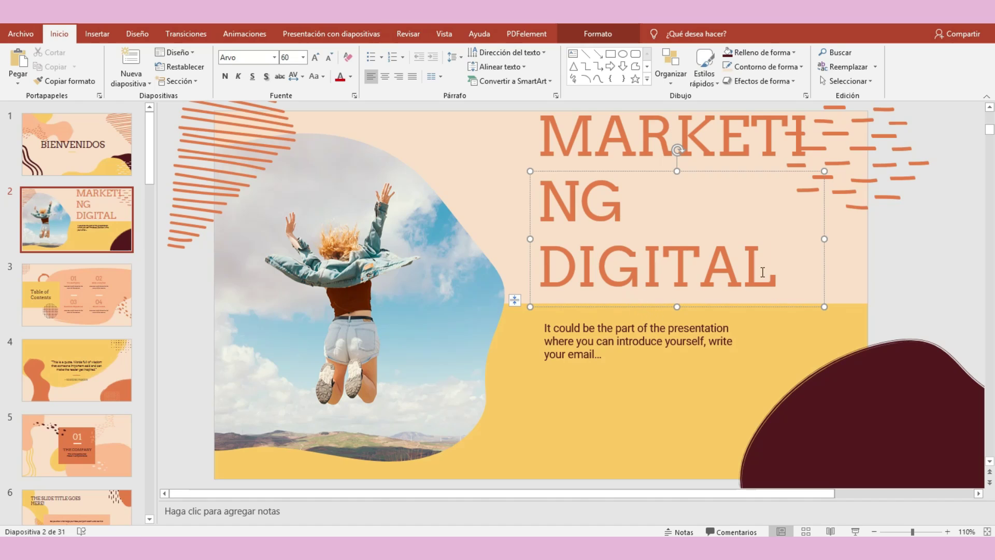
{"action": "left_click_drag", "start_coordinate": [825, 239], "coordinate": [871, 239]}
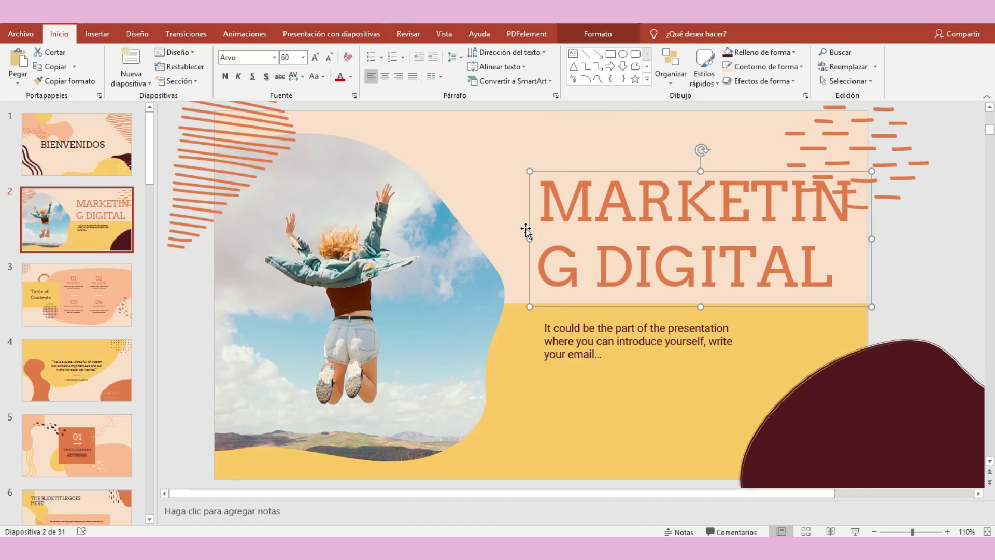
{"action": "left_click_drag", "start_coordinate": [526, 235], "coordinate": [496, 235]}
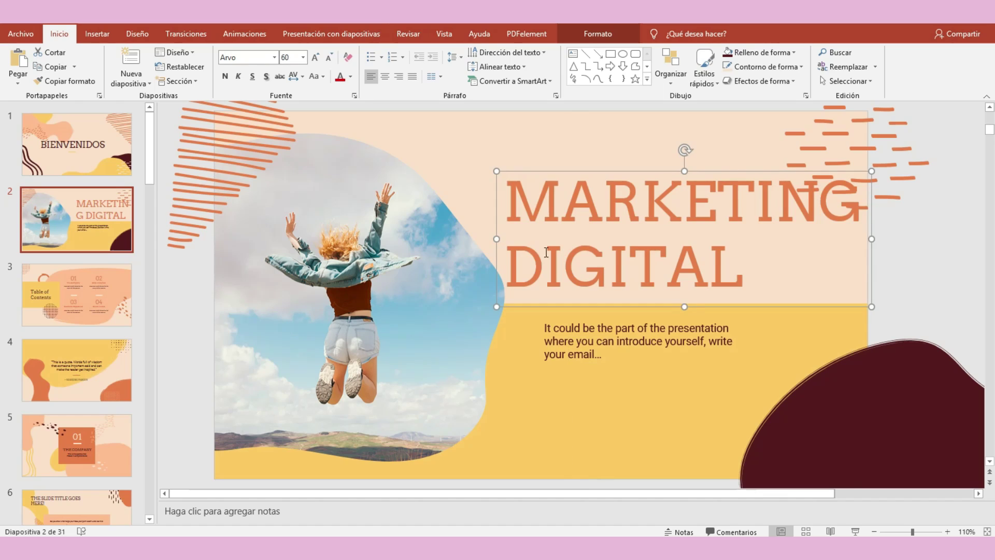
{"action": "left_click_drag", "start_coordinate": [871, 171], "coordinate": [887, 176]}
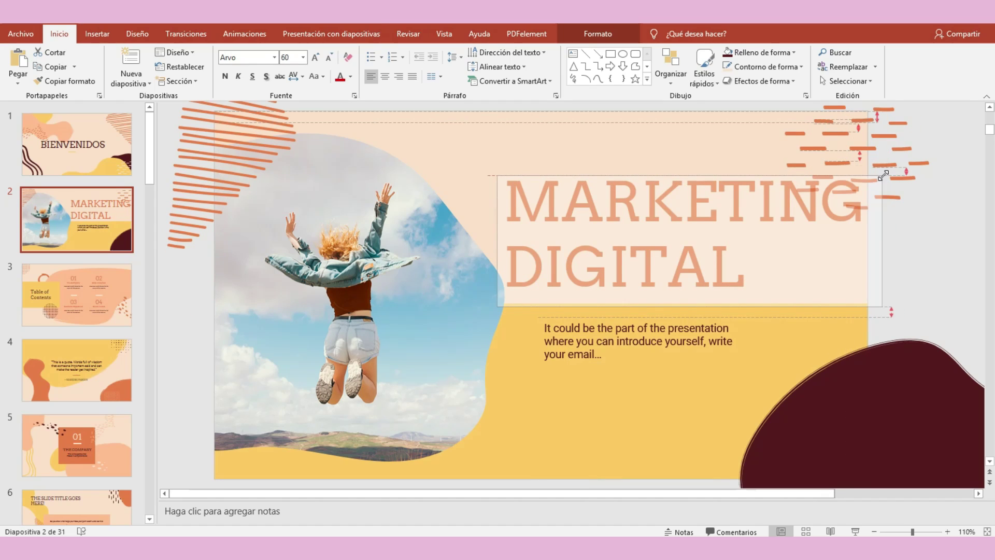
- Set the MARKETING DIGITAL title text to font size 50
{"action": "left_click_drag", "start_coordinate": [754, 272], "coordinate": [514, 199]}
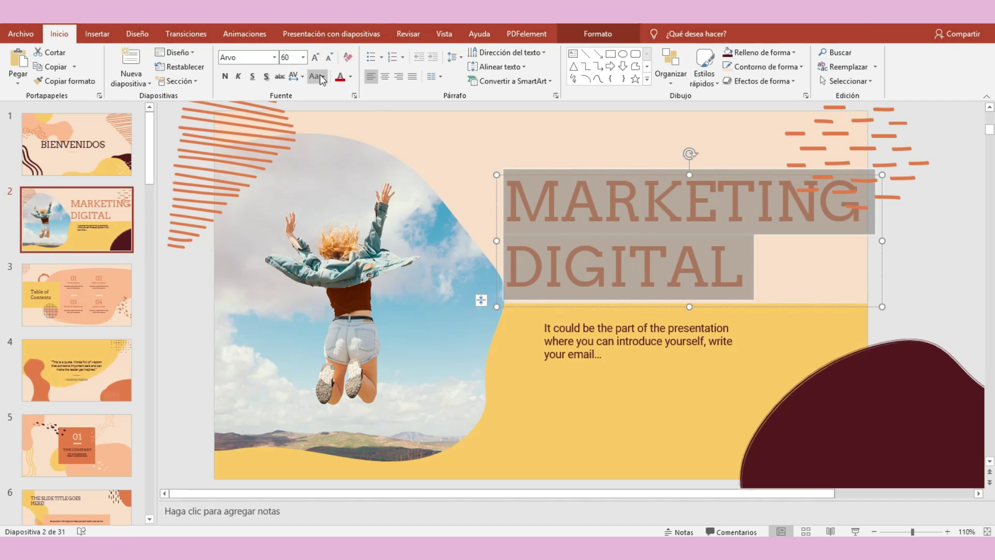
{"action": "left_click", "coordinate": [328, 61]}
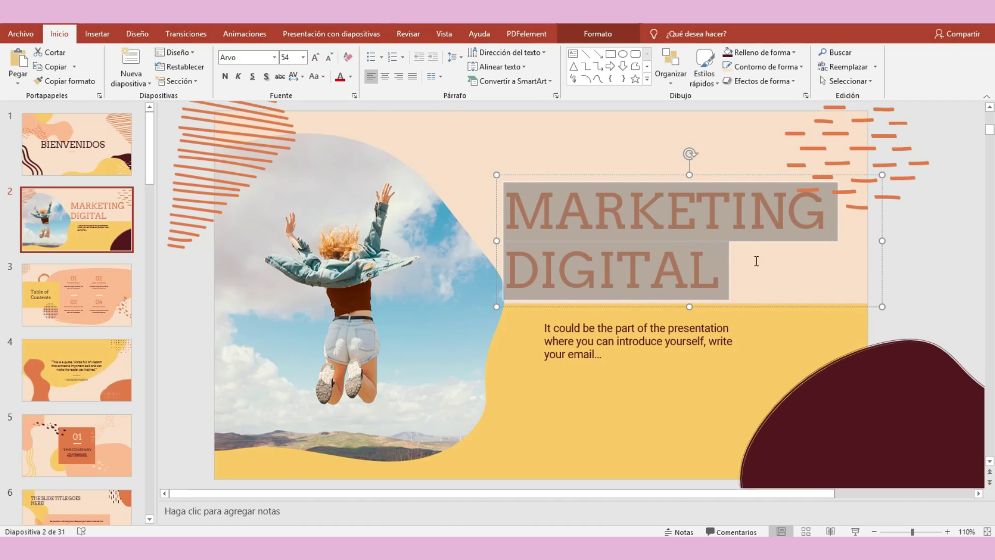
{"action": "left_click", "coordinate": [328, 58]}
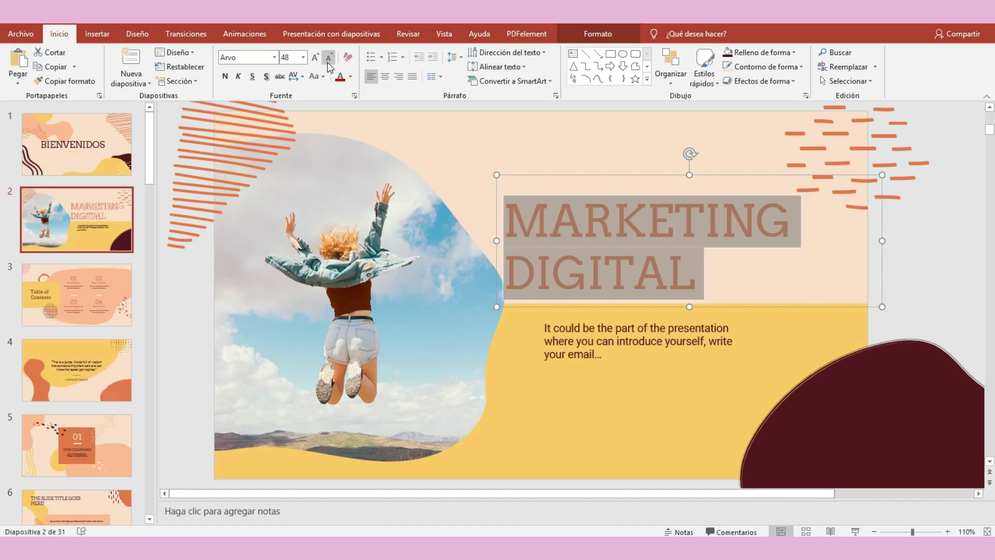
{"action": "left_click", "coordinate": [294, 58]}
{"action": "type", "text": "50"}
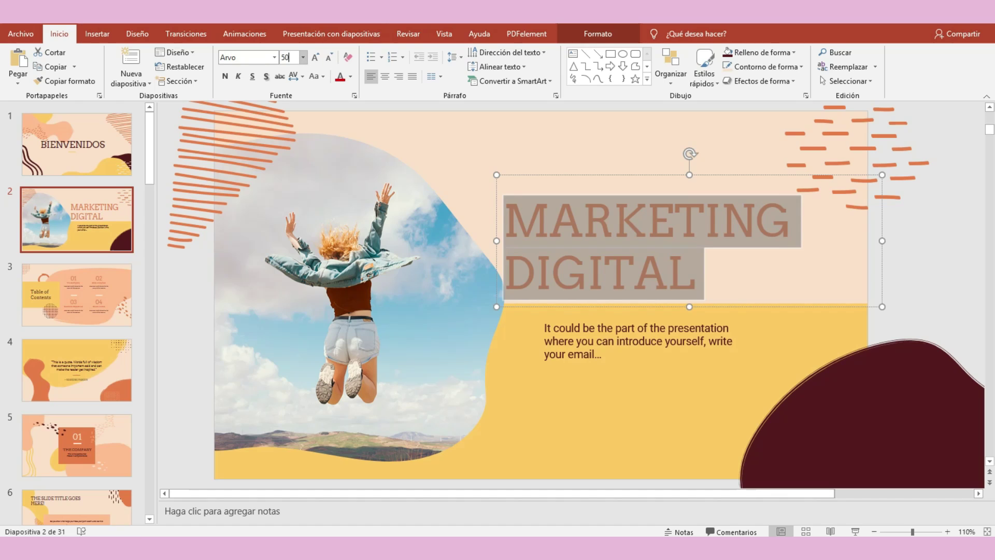
{"action": "key", "text": "Return"}
- Delete all of the template's body text beneath the title
{"action": "left_click", "coordinate": [573, 217]}
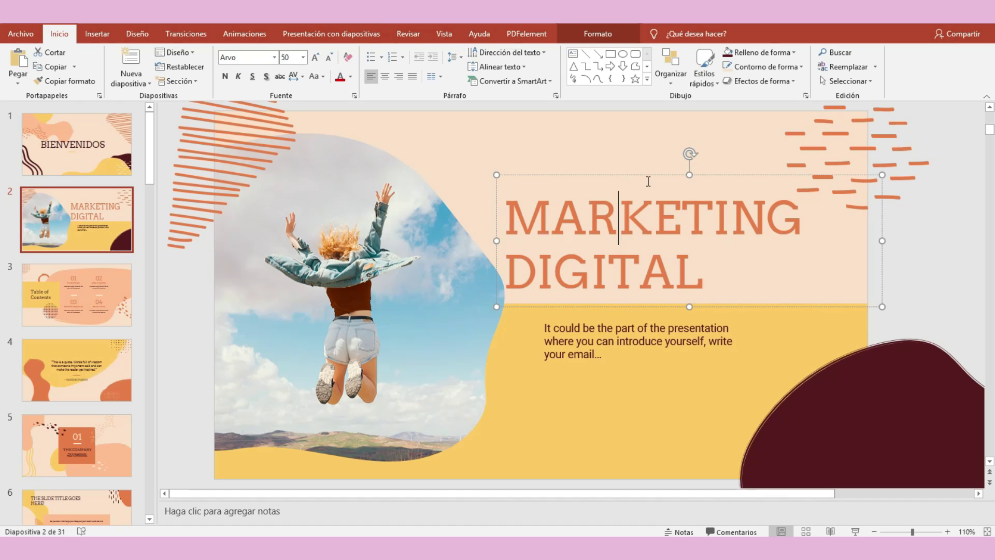
{"action": "left_click", "coordinate": [544, 331]}
{"action": "key", "text": "ctrl+a"}
{"action": "key", "text": "Delete"}
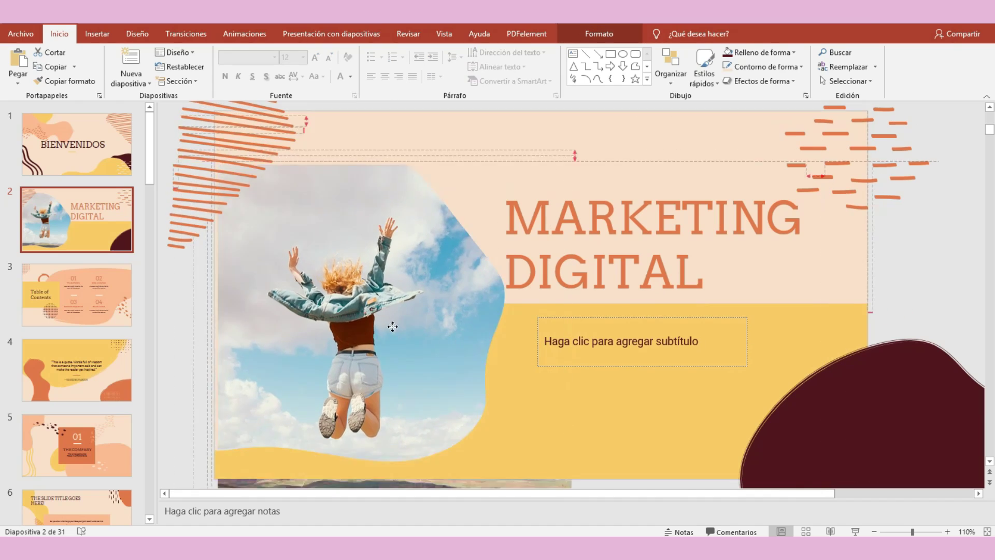
- Delete the jumping-girl photo and paste the Marketing Digital definition into a widened subtitle box
{"action": "left_click_drag", "start_coordinate": [378, 295], "coordinate": [372, 298]}
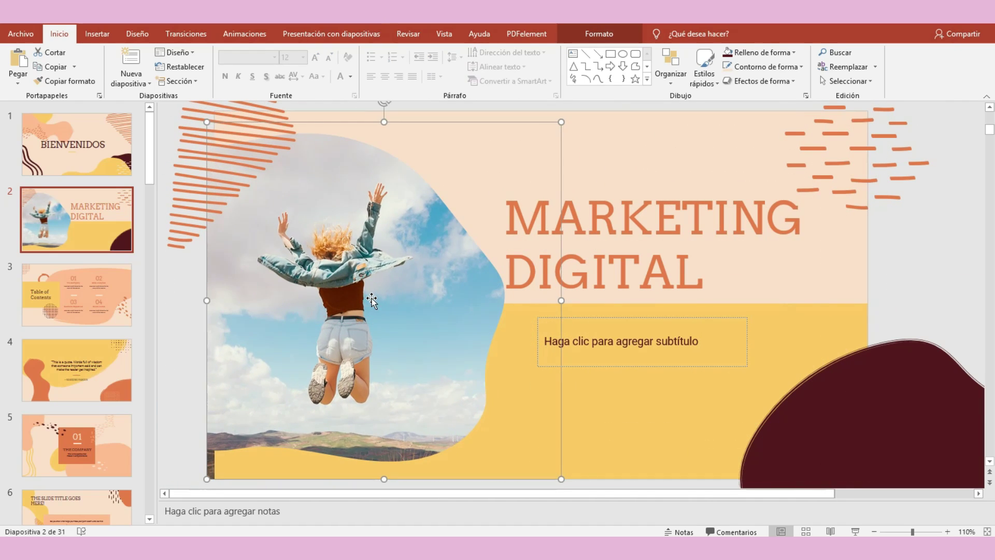
{"action": "key", "text": "Delete"}
{"action": "left_click", "coordinate": [630, 334]}
{"action": "type", "text": "El Marketing Digital o Marketing Online es el conjunto de estrategias direccionadas a la comunicación y comercialización electrónica de productos y servicios. Es una de las principales formas disponibles para que las empresas se comuniquen con el público de forma directa, personalizada y en el momento adecuado."}
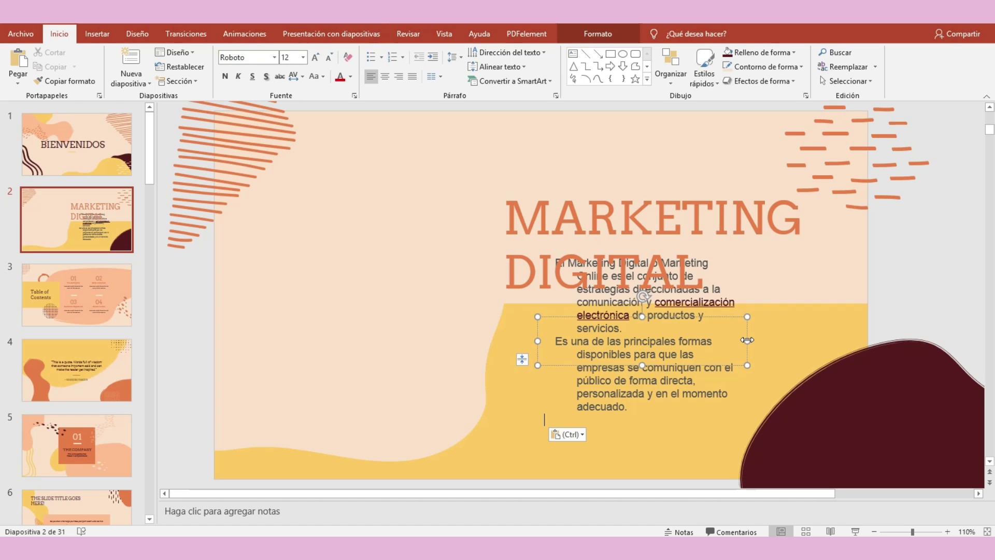
{"action": "left_click_drag", "start_coordinate": [747, 340], "coordinate": [833, 342]}
{"action": "mouse_move", "coordinate": [686, 389]}
{"action": "left_mouse_down"}
{"action": "mouse_move", "coordinate": [686, 422]}
{"action": "mouse_move", "coordinate": [652, 415]}
{"action": "left_mouse_up"}
{"action": "left_click_drag", "start_coordinate": [803, 422], "coordinate": [812, 422]}
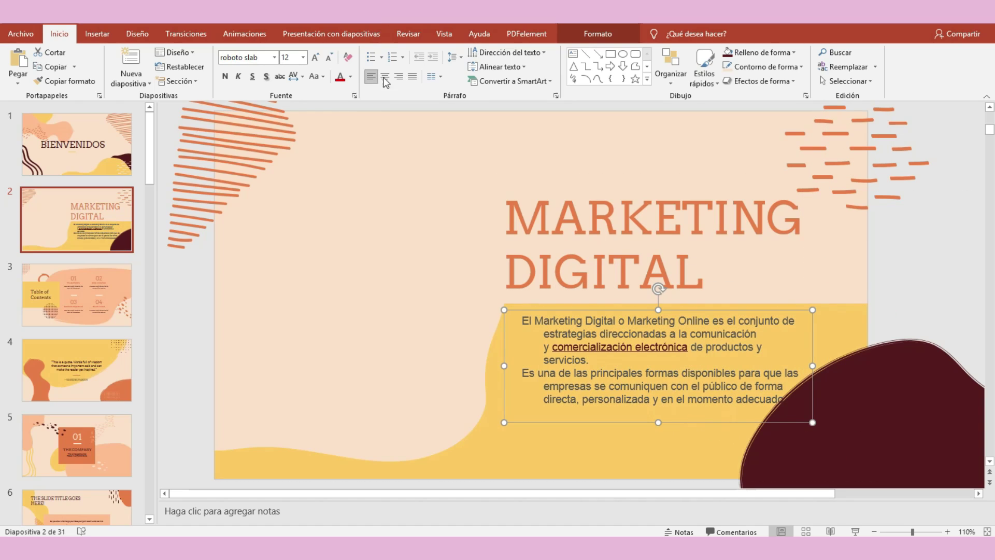
- Justify the definition paragraph and set its font to Arial (Cuerpo)
{"action": "left_click", "coordinate": [412, 76]}
{"action": "left_click", "coordinate": [635, 386]}
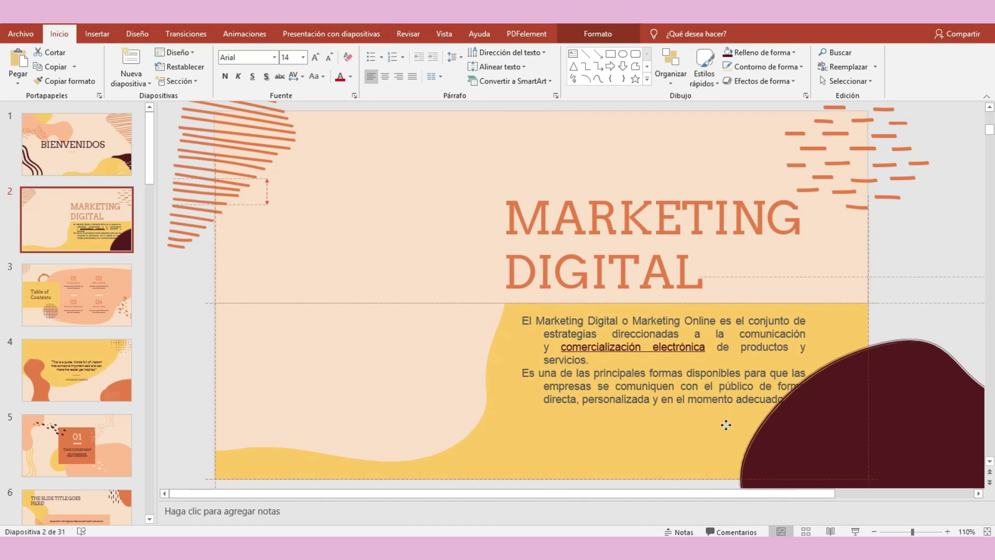
{"action": "left_click_drag", "start_coordinate": [786, 399], "coordinate": [620, 351]}
{"action": "key", "text": "ctrl+a"}
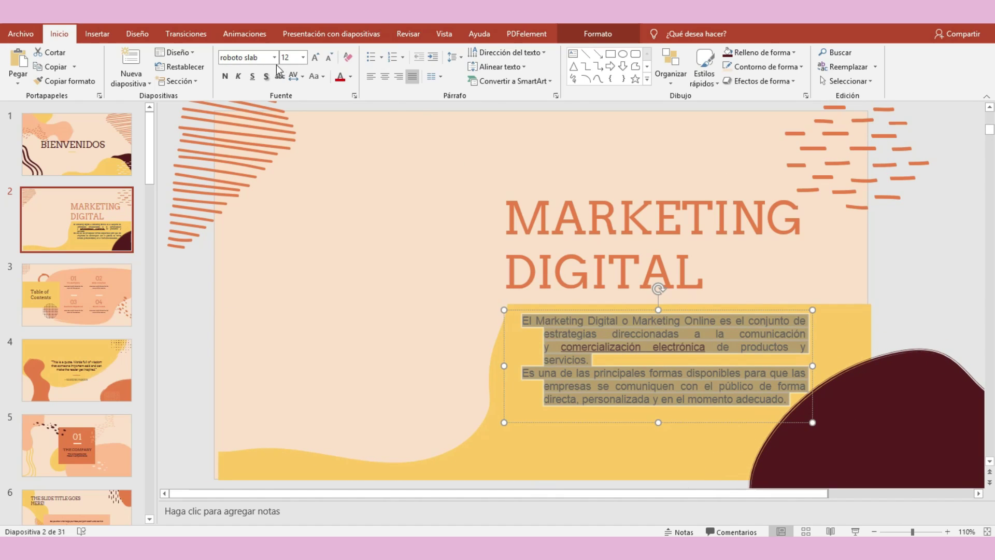
{"action": "left_click", "coordinate": [274, 57]}
{"action": "scroll", "coordinate": [311, 234], "scroll_direction": "up", "scroll_amount": 5}
{"action": "scroll", "coordinate": [340, 98], "scroll_direction": "up", "scroll_amount": 5}
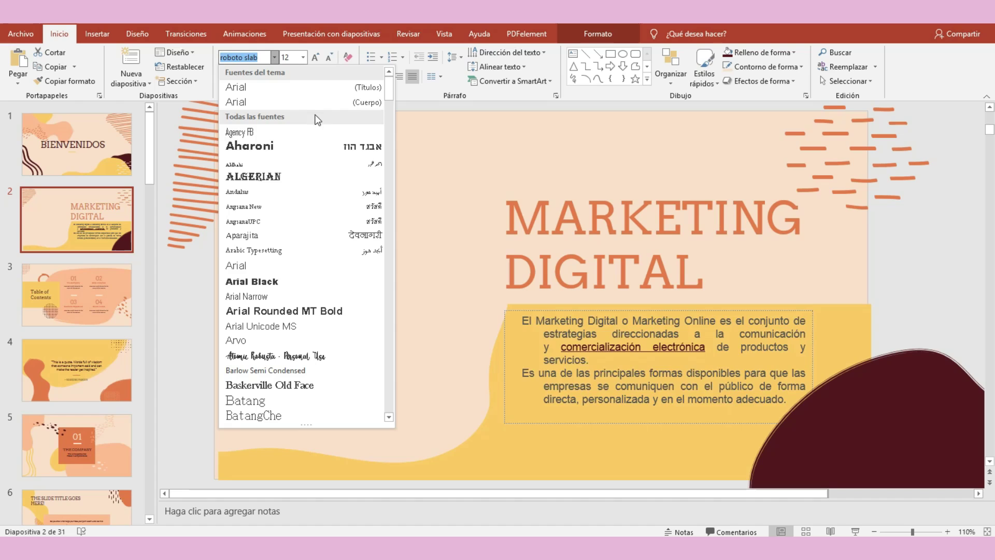
{"action": "left_click", "coordinate": [298, 104]}
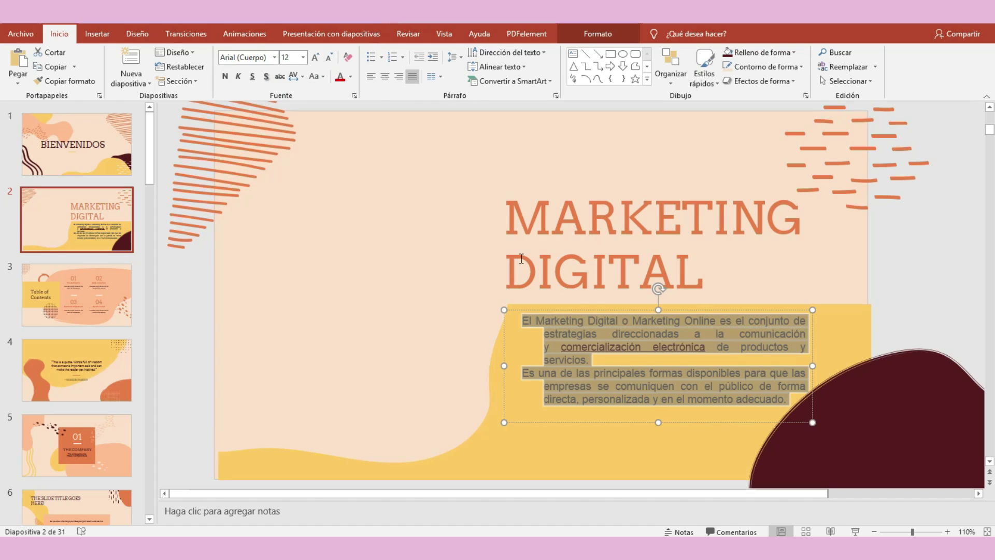
- Make 'comercialización electrónica' dark grey and remove its link underline
{"action": "right_click", "coordinate": [635, 350]}
{"action": "key", "text": "Escape"}
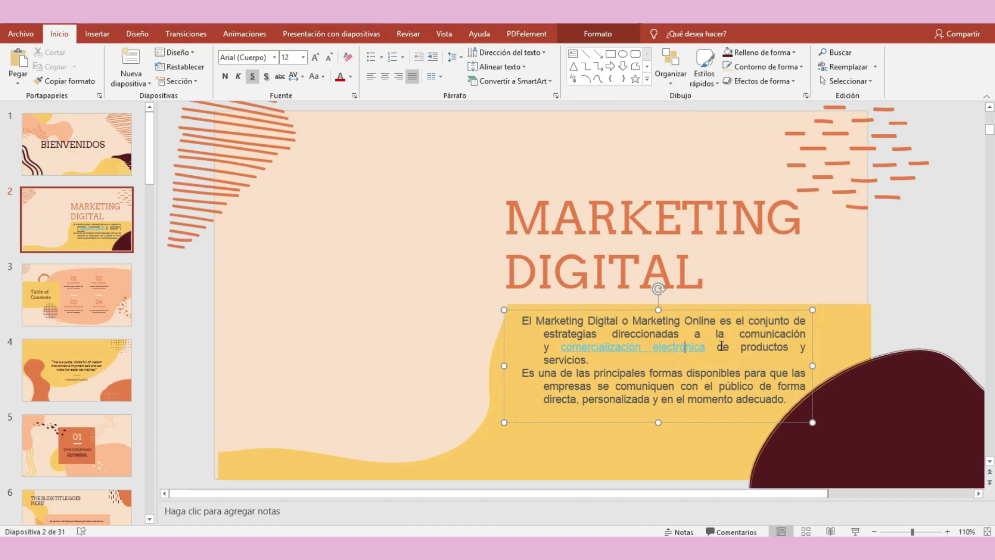
{"action": "left_click_drag", "start_coordinate": [561, 347], "coordinate": [716, 347]}
{"action": "left_click", "coordinate": [351, 77]}
{"action": "left_click", "coordinate": [354, 101]}
{"action": "left_click", "coordinate": [693, 411]}
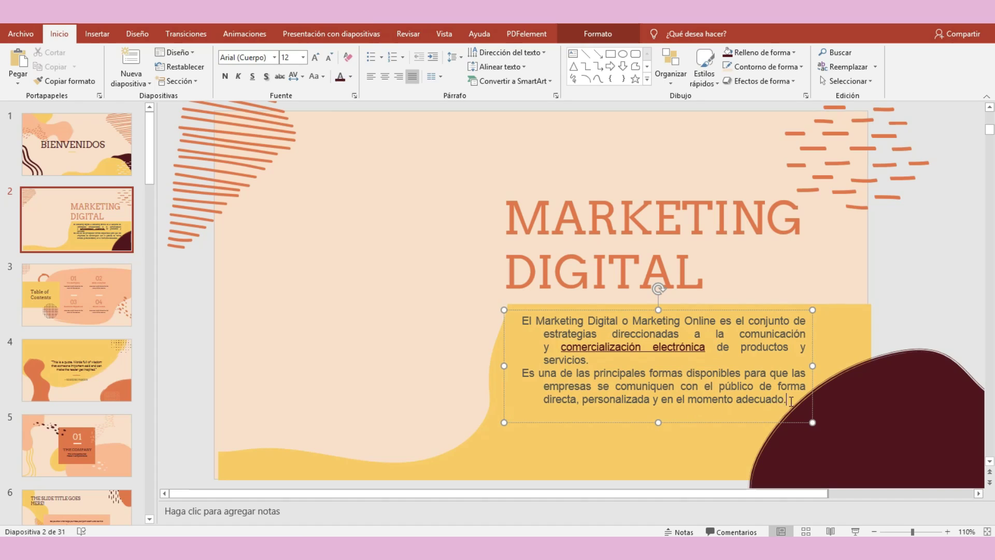
{"action": "key", "text": "ctrl+a"}
{"action": "left_click", "coordinate": [254, 77]}
{"action": "left_click", "coordinate": [666, 362]}
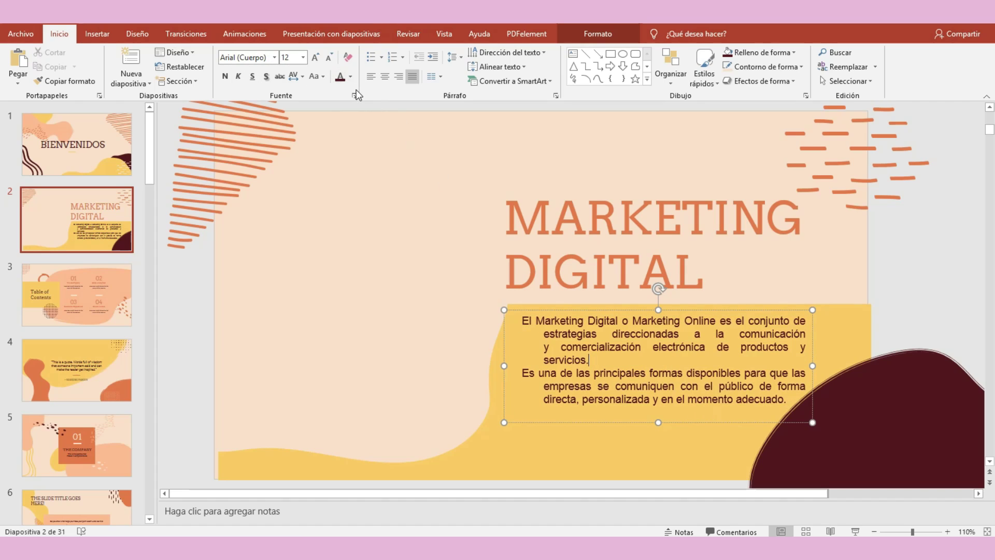
{"action": "left_click", "coordinate": [349, 78]}
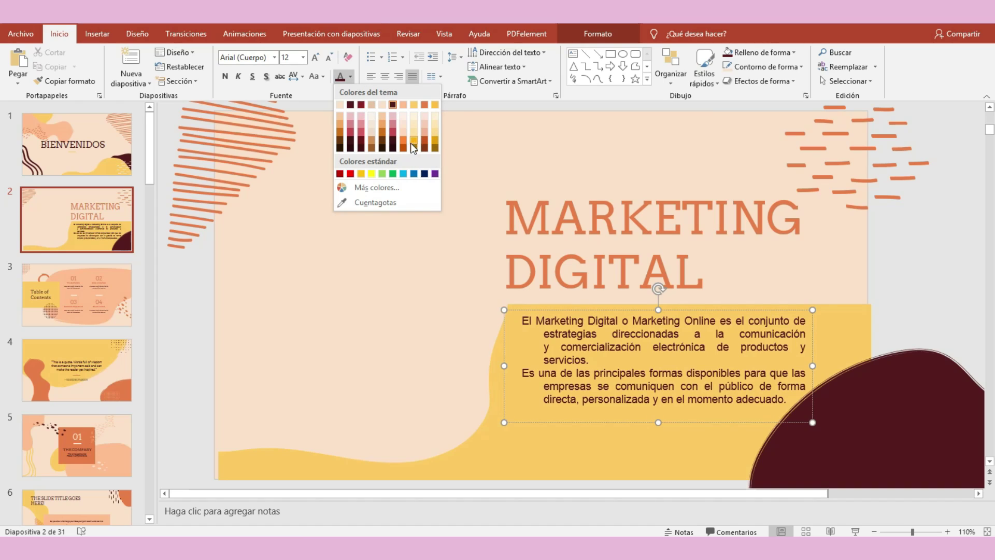
{"action": "left_click", "coordinate": [341, 149]}
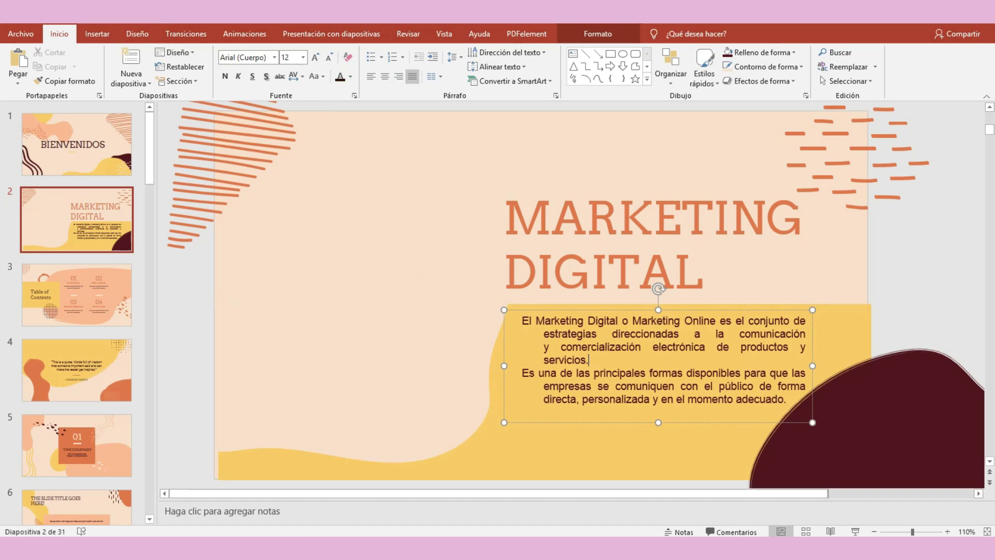
{"action": "left_click", "coordinate": [97, 34]}
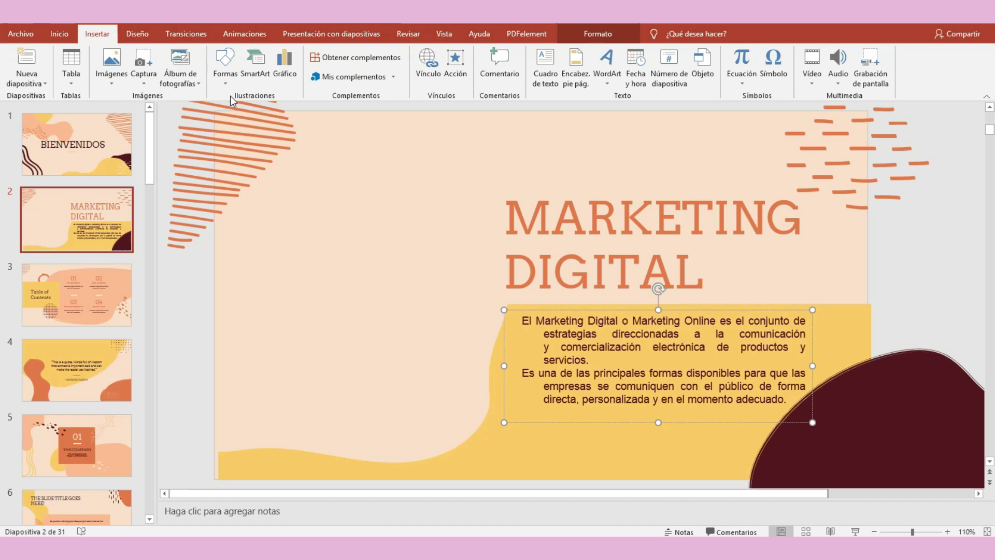
- Insert the teal laptop-network picture from this computer, shrink it, and place it beside the title
{"action": "left_click", "coordinate": [114, 76]}
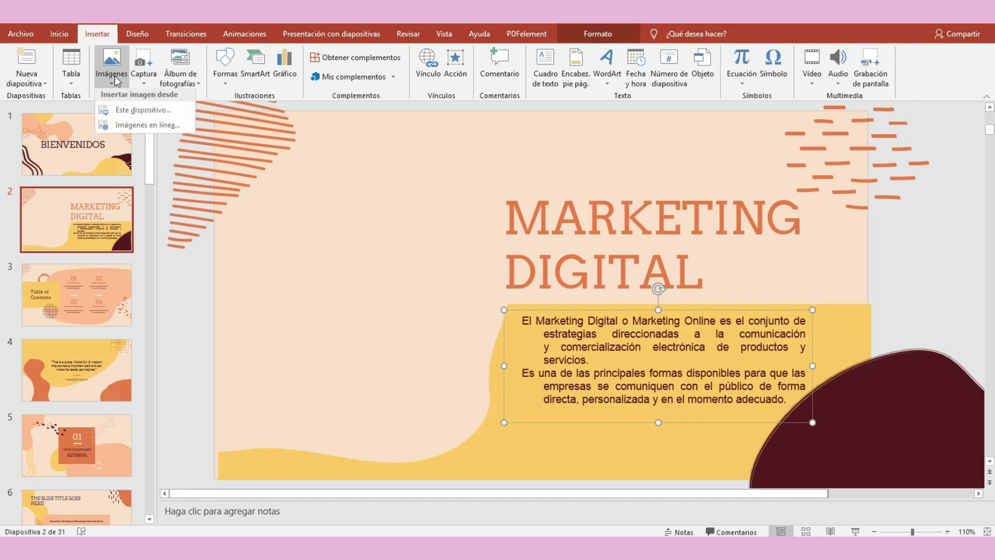
{"action": "left_click", "coordinate": [127, 109]}
{"action": "left_click_drag", "start_coordinate": [353, 327], "coordinate": [282, 331]}
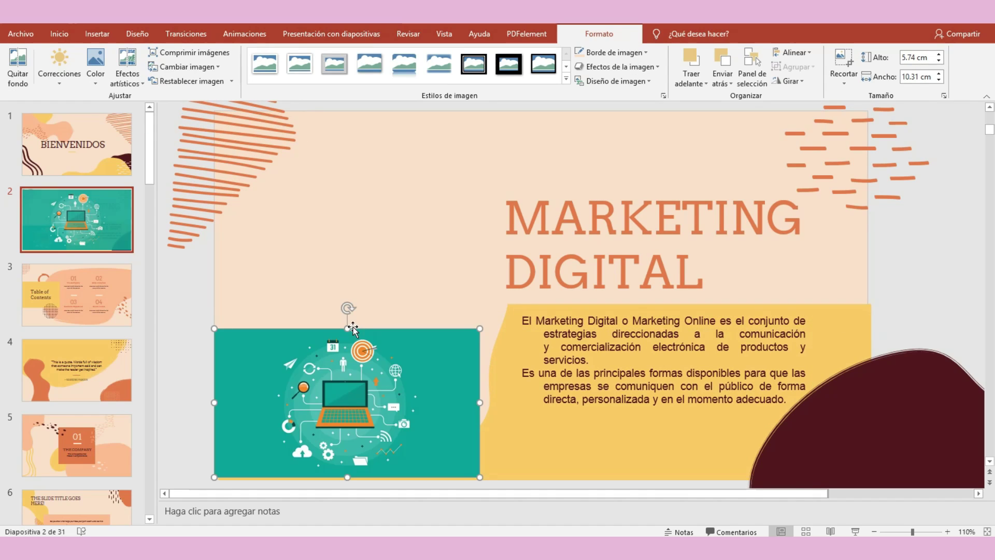
{"action": "mouse_move", "coordinate": [387, 378]}
{"action": "left_mouse_down"}
{"action": "mouse_move", "coordinate": [359, 169]}
{"action": "mouse_move", "coordinate": [352, 224]}
{"action": "left_mouse_up"}
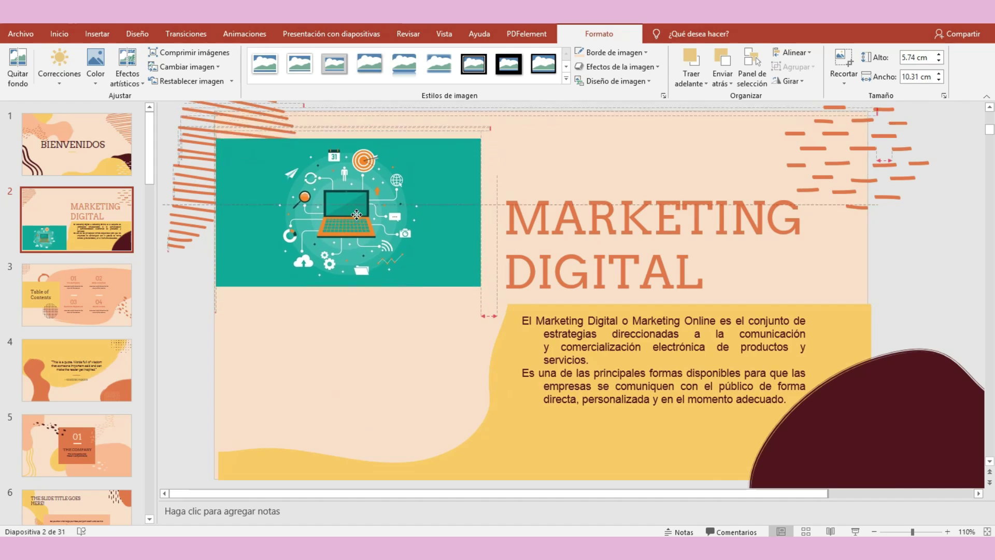
{"action": "left_click", "coordinate": [523, 115]}
{"action": "left_click", "coordinate": [79, 234]}
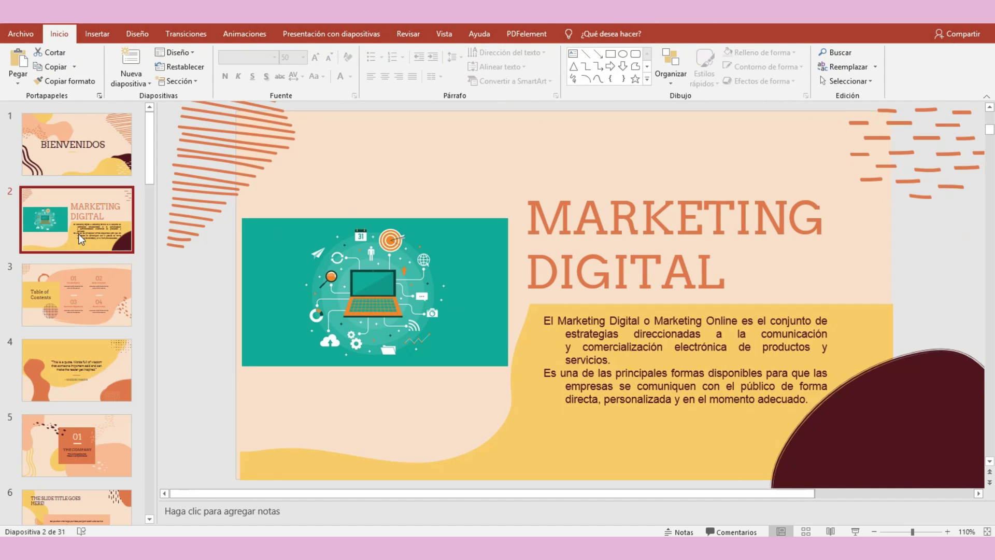
{"action": "left_click_drag", "start_coordinate": [336, 226], "coordinate": [350, 258]}
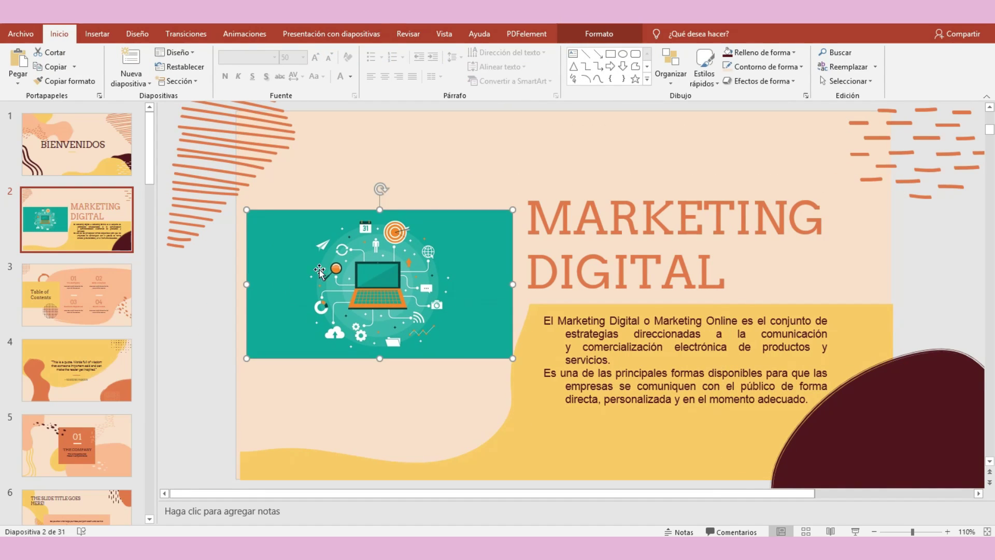
- On slide 3, replace 'Table of Contents' with '¿Cómo Nació?', correcting Nacio to Nació
{"action": "left_click", "coordinate": [74, 303]}
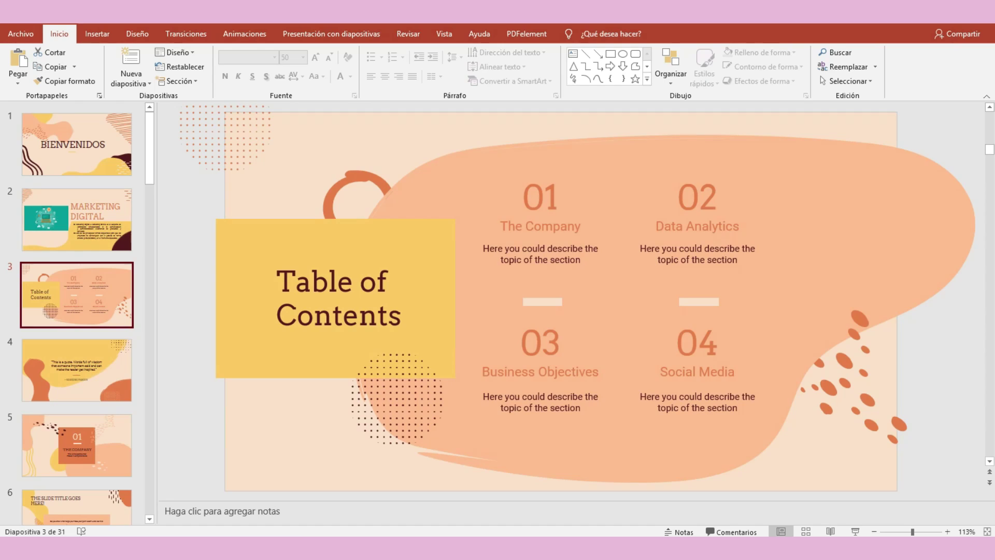
{"action": "triple_click", "coordinate": [314, 279]}
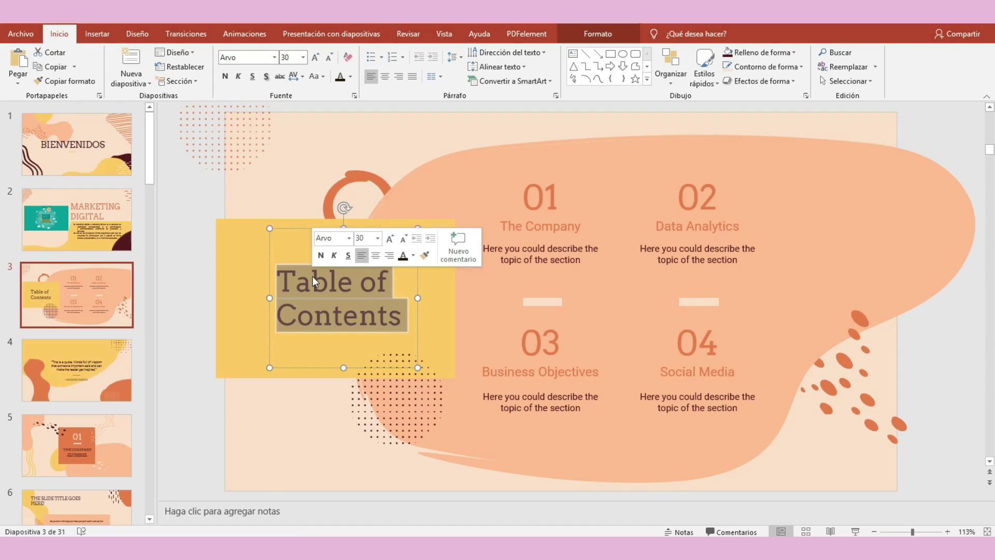
{"action": "type", "text": "¿Cómo Nacio?"}
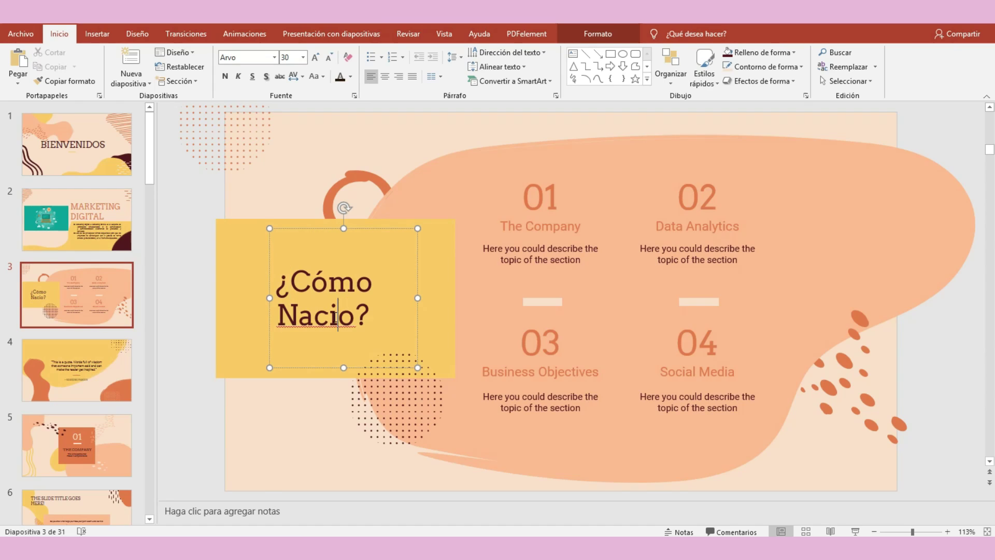
{"action": "right_click", "coordinate": [337, 316]}
{"action": "left_click", "coordinate": [347, 338]}
{"action": "left_click", "coordinate": [382, 329]}
{"action": "left_click", "coordinate": [606, 356]}
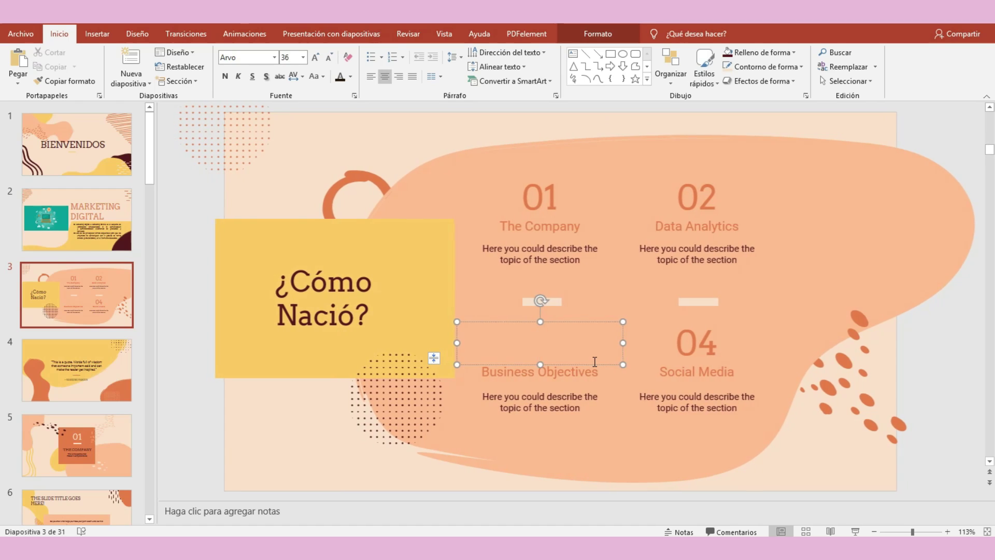
- Move the remaining description box up near the blob's top and enlarge it across the upper right
{"action": "left_click", "coordinate": [587, 366]}
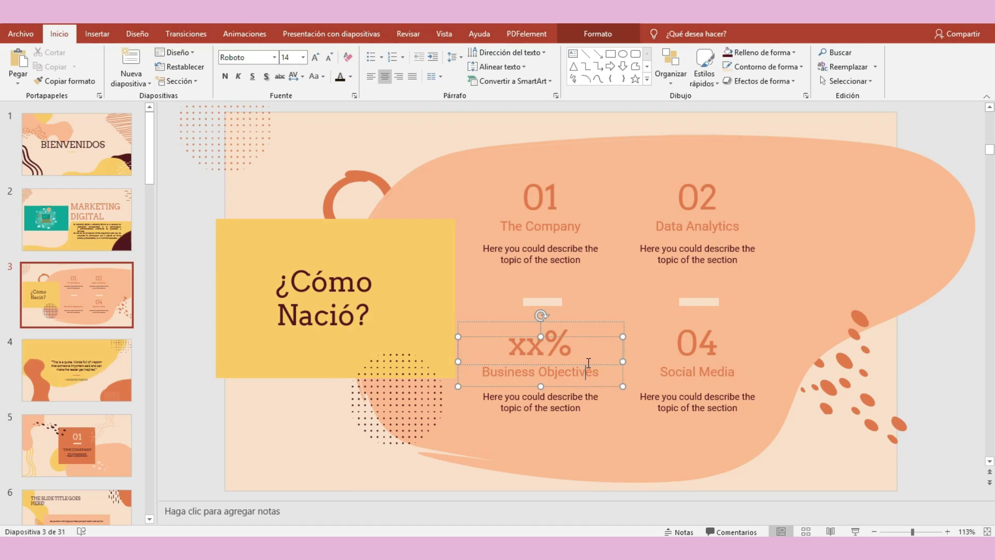
{"action": "left_click", "coordinate": [589, 363]}
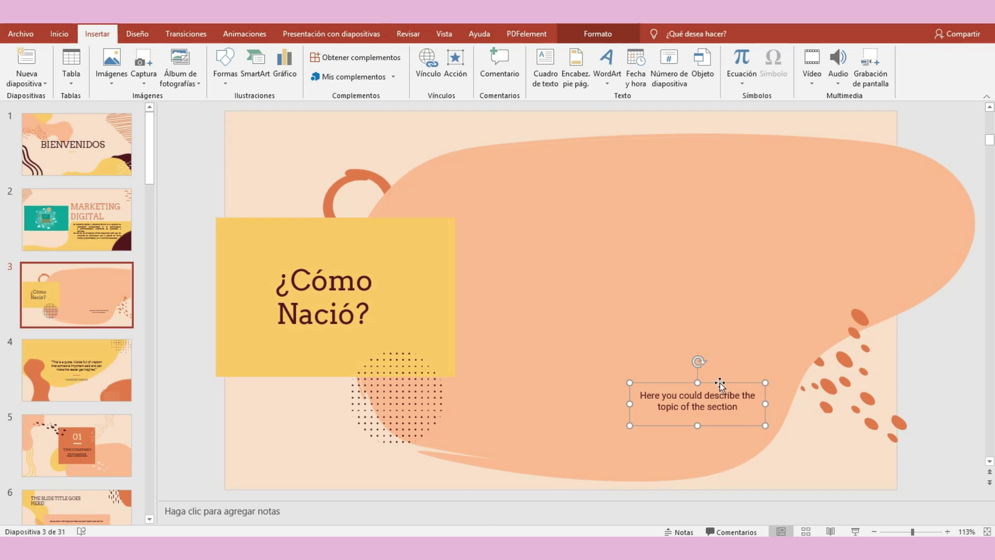
{"action": "mouse_move", "coordinate": [720, 384]}
{"action": "left_mouse_down"}
{"action": "mouse_move", "coordinate": [616, 218]}
{"action": "mouse_move", "coordinate": [541, 171]}
{"action": "left_mouse_up"}
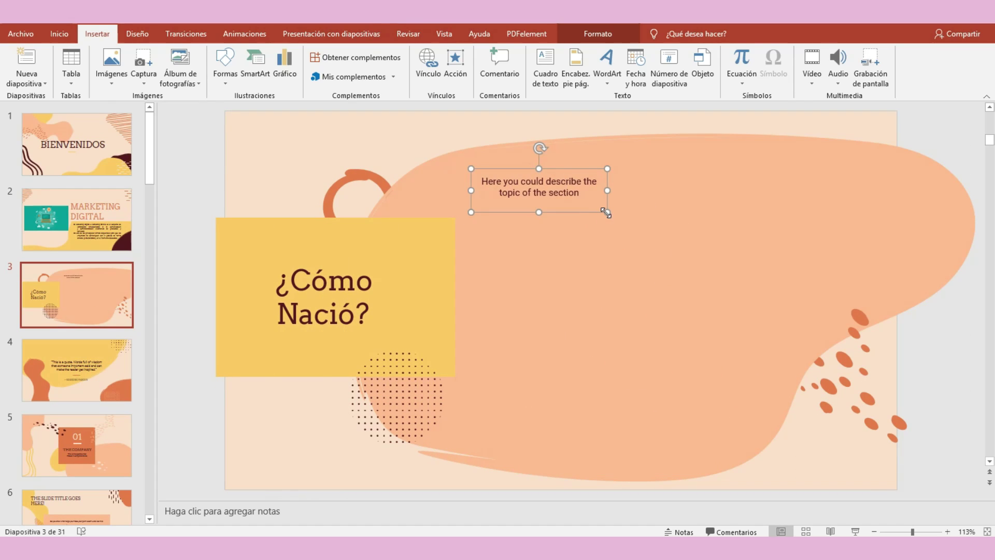
{"action": "left_click_drag", "start_coordinate": [605, 213], "coordinate": [872, 389]}
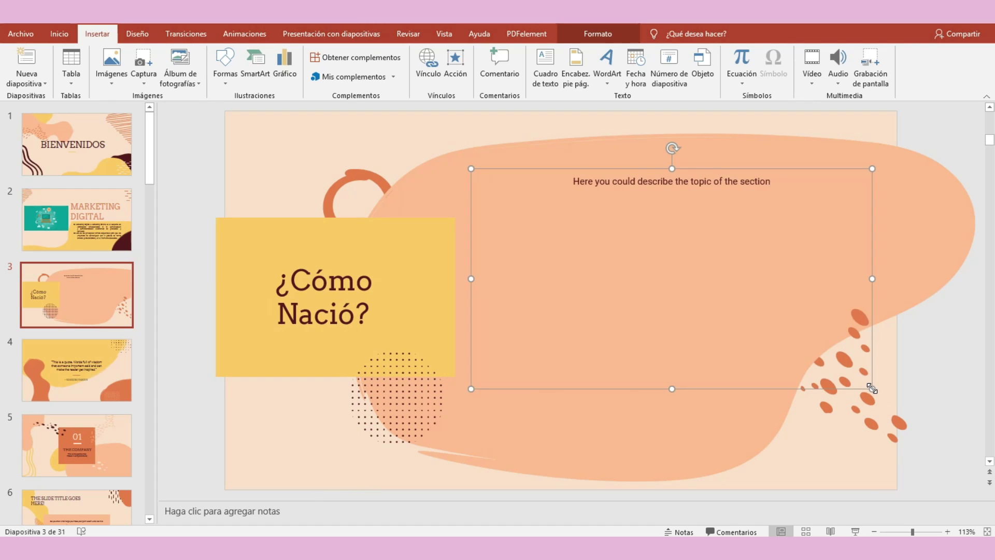
- Paste the Spanish history paragraphs over the placeholder description and justify them
{"action": "left_click", "coordinate": [771, 182]}
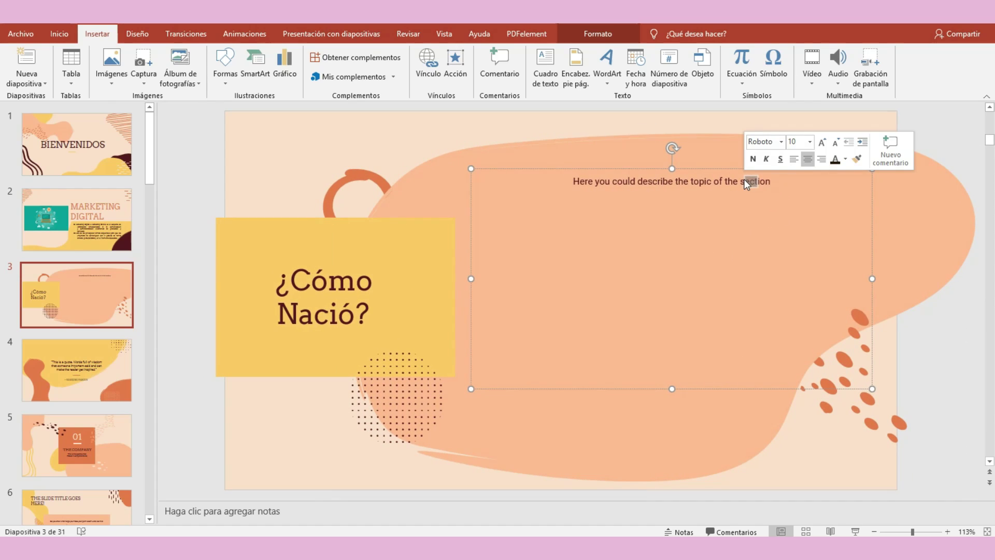
{"action": "triple_click", "coordinate": [770, 181]}
{"action": "key", "text": "ctrl+v"}
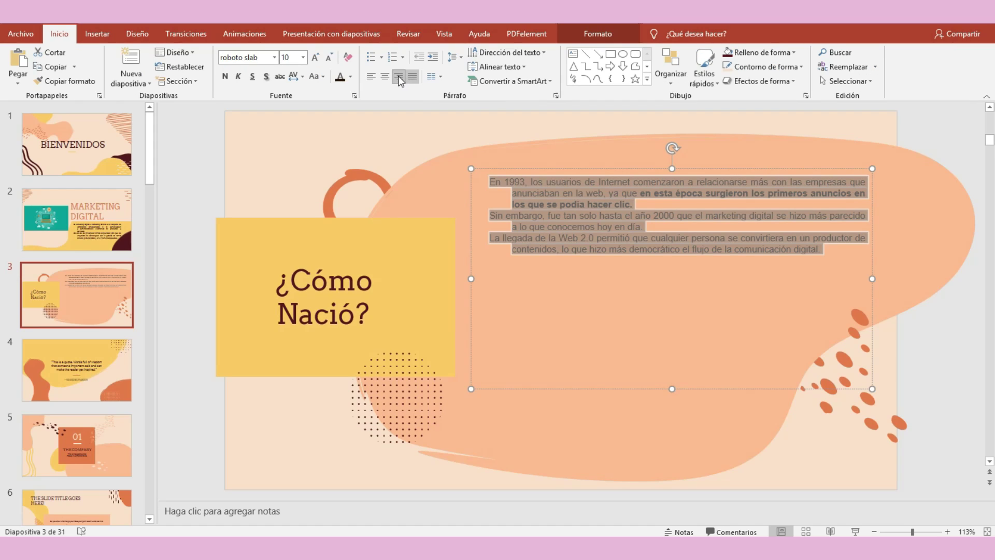
{"action": "left_click", "coordinate": [398, 76]}
{"action": "left_click", "coordinate": [383, 77]}
{"action": "left_click", "coordinate": [371, 77]}
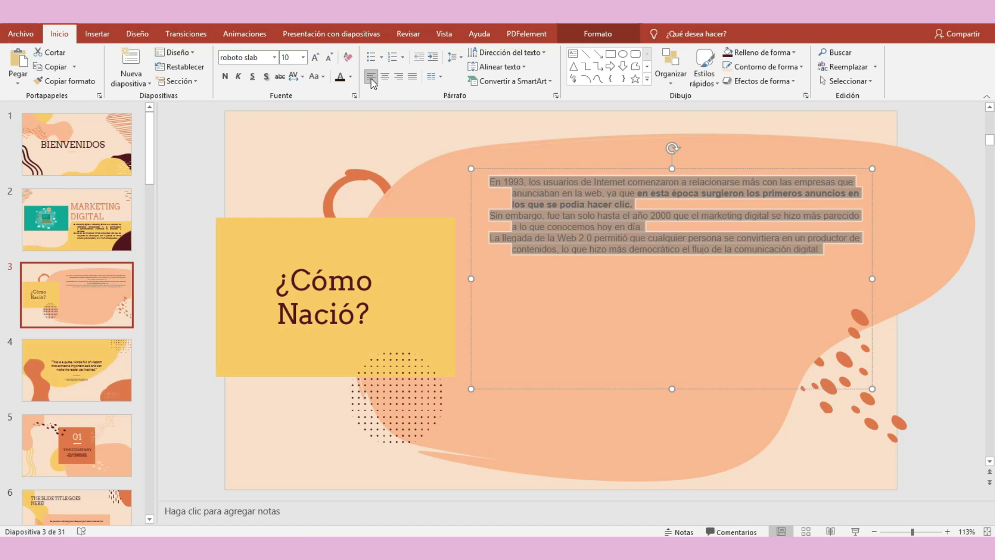
{"action": "left_click", "coordinate": [412, 80]}
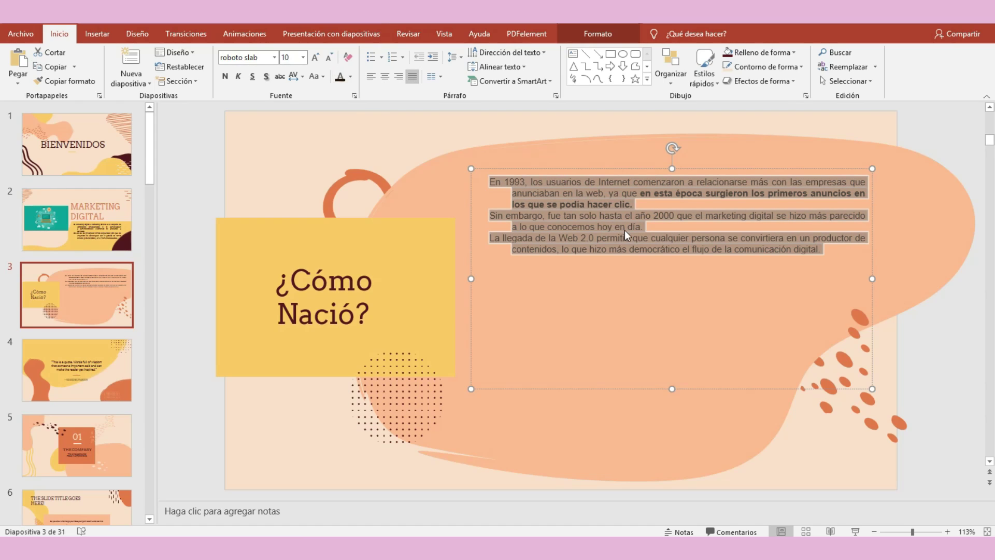
- Set the paragraphs to Arial (Cuerpo) and add a blank line before the third one
{"action": "left_click", "coordinate": [274, 57]}
{"action": "left_click_drag", "start_coordinate": [385, 100], "coordinate": [387, 87]}
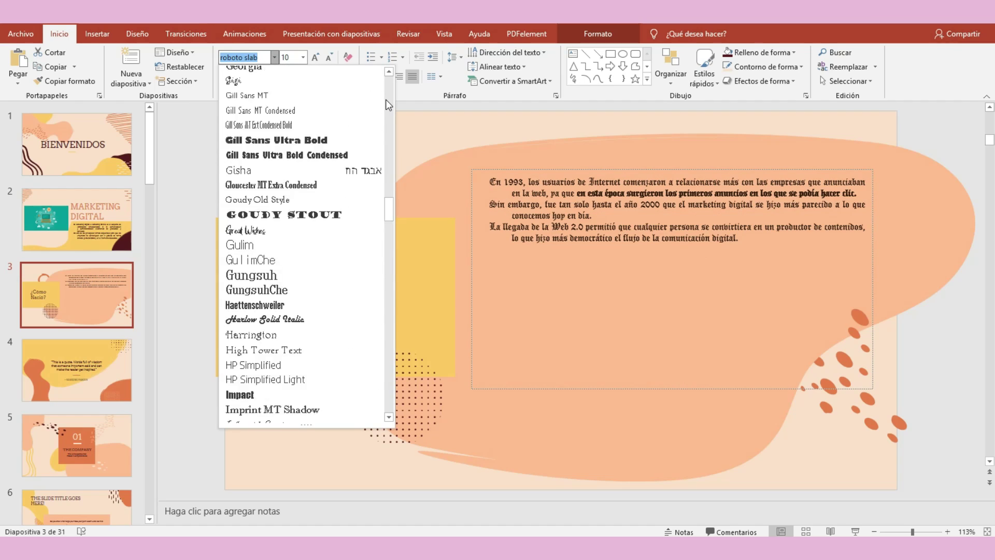
{"action": "left_click", "coordinate": [291, 102]}
{"action": "left_click", "coordinate": [646, 203]}
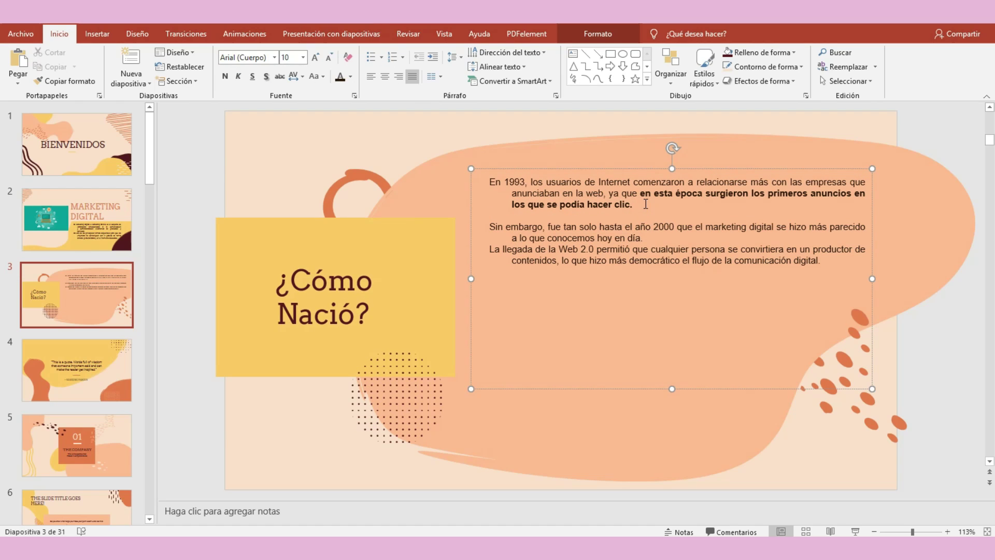
{"action": "left_click", "coordinate": [644, 238]}
{"action": "key", "text": "Return"}
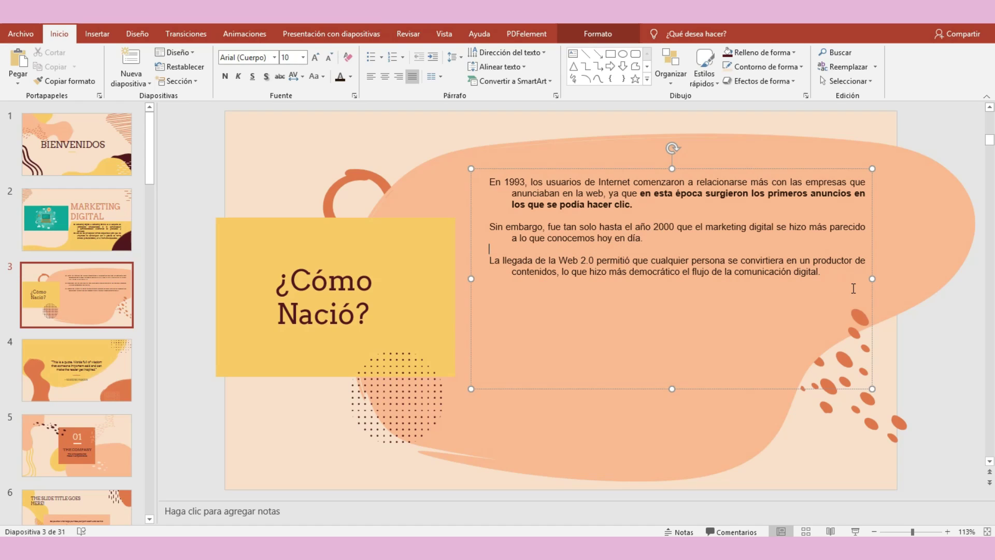
- Set the history text to size 14 and move its box left and down on the blob
{"action": "left_click_drag", "start_coordinate": [834, 273], "coordinate": [488, 181]}
{"action": "left_click", "coordinate": [289, 57]}
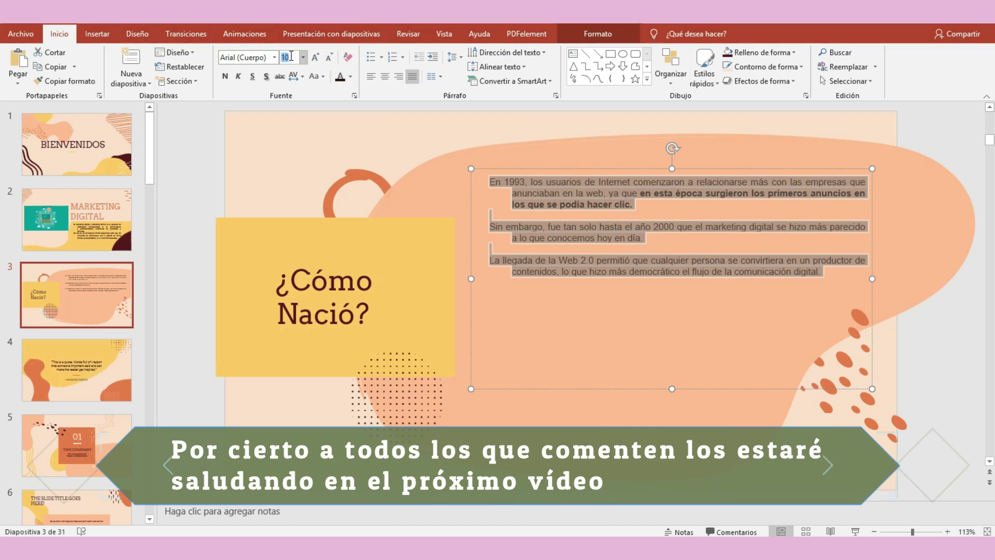
{"action": "type", "text": "14"}
{"action": "key", "text": "Return"}
{"action": "left_click", "coordinate": [593, 389]}
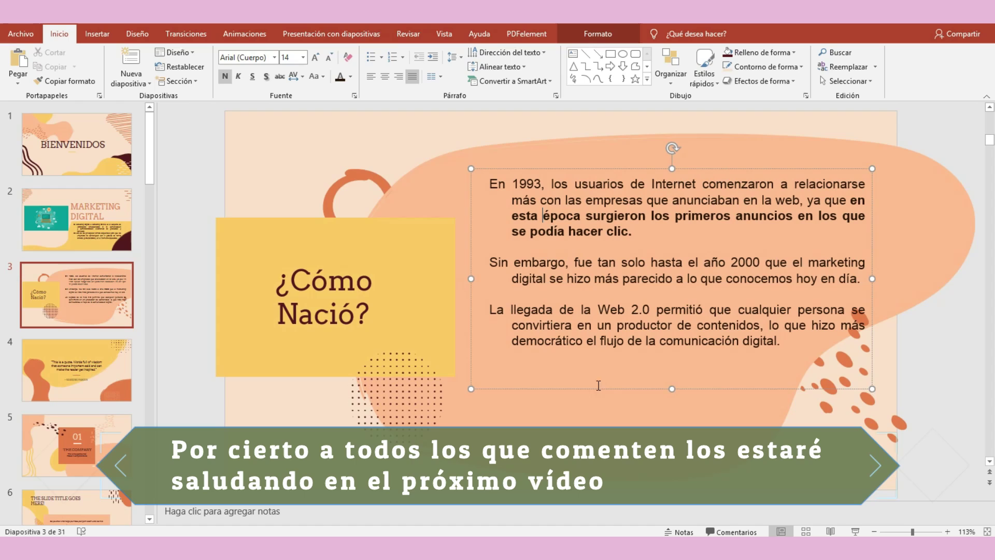
{"action": "mouse_move", "coordinate": [593, 389]}
{"action": "left_mouse_down"}
{"action": "mouse_move", "coordinate": [566, 411]}
{"action": "mouse_move", "coordinate": [584, 421]}
{"action": "mouse_move", "coordinate": [564, 419]}
{"action": "left_mouse_up"}
{"action": "left_click", "coordinate": [856, 394]}
- Enlarge slide 2's definition text to 14 pt, shifting its box left and narrowing it slightly
{"action": "left_click", "coordinate": [92, 206]}
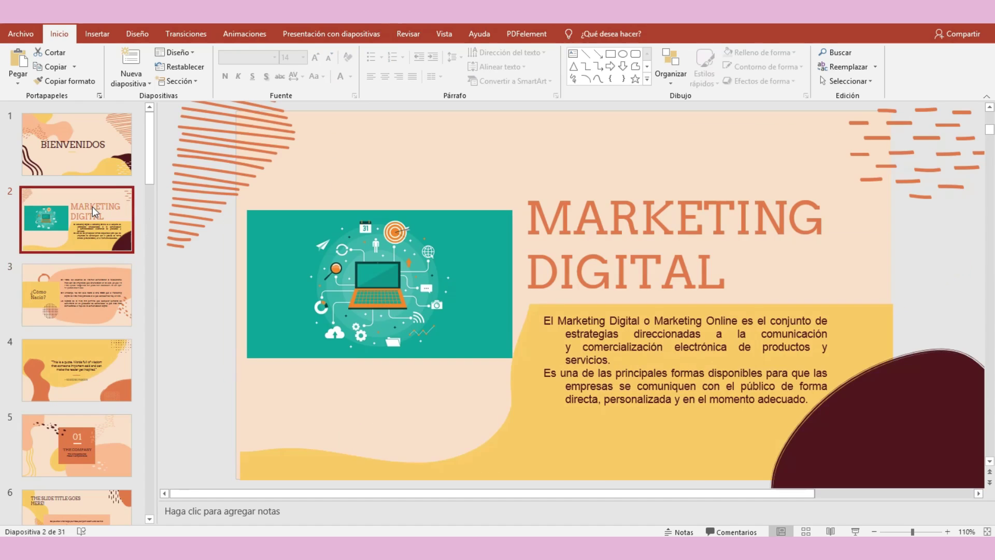
{"action": "left_click", "coordinate": [675, 377]}
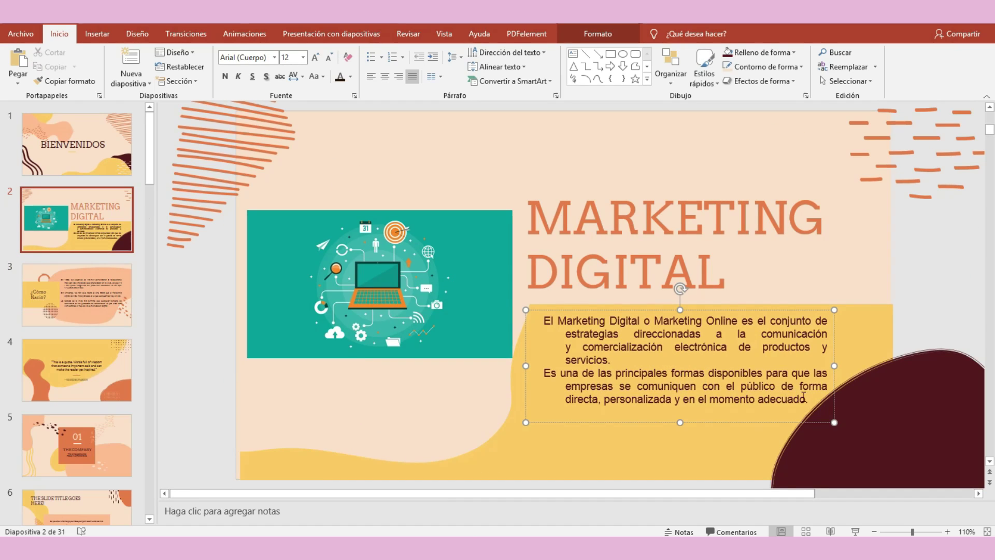
{"action": "left_click_drag", "start_coordinate": [806, 398], "coordinate": [543, 320]}
{"action": "left_click", "coordinate": [319, 59]}
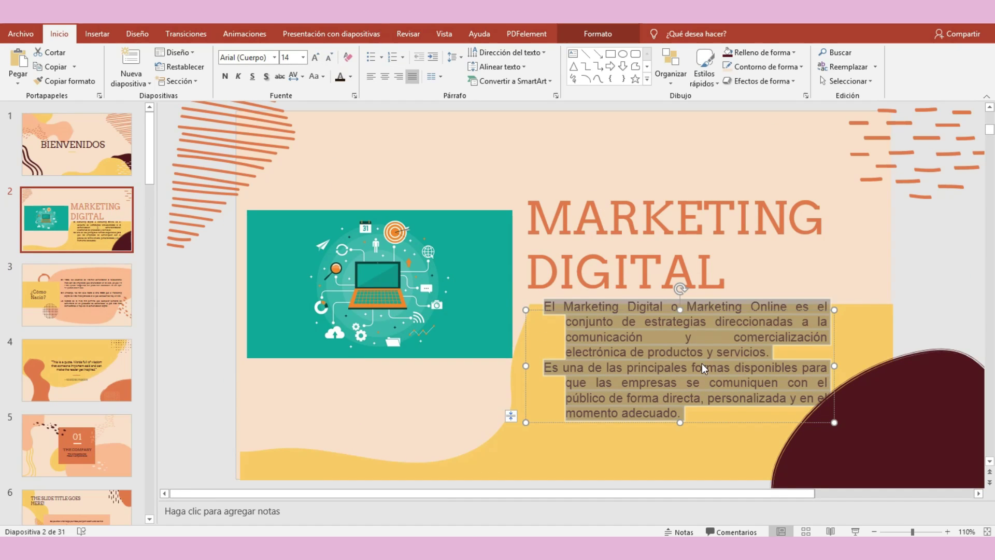
{"action": "left_click", "coordinate": [702, 363]}
{"action": "left_click_drag", "start_coordinate": [701, 421], "coordinate": [685, 427]}
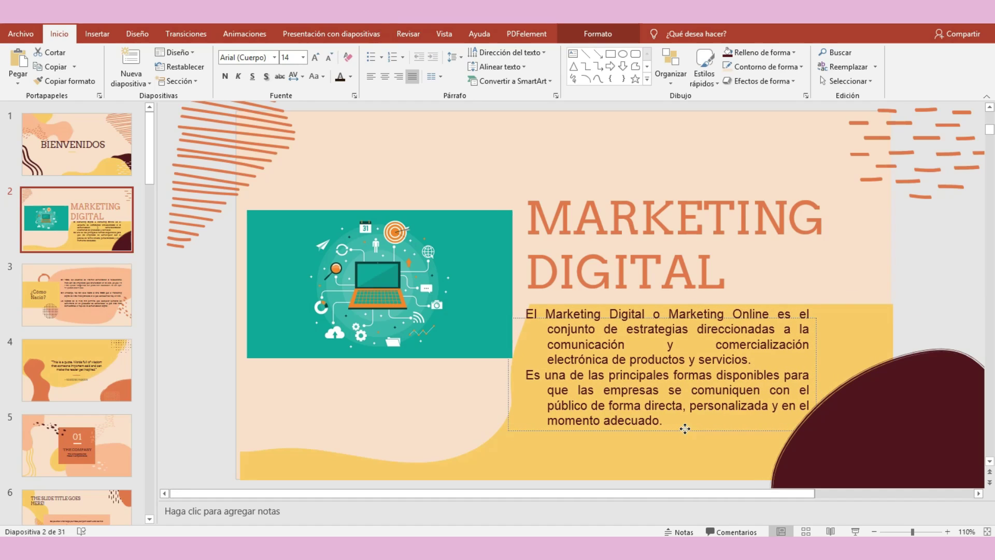
{"action": "left_click_drag", "start_coordinate": [825, 375], "coordinate": [811, 374]}
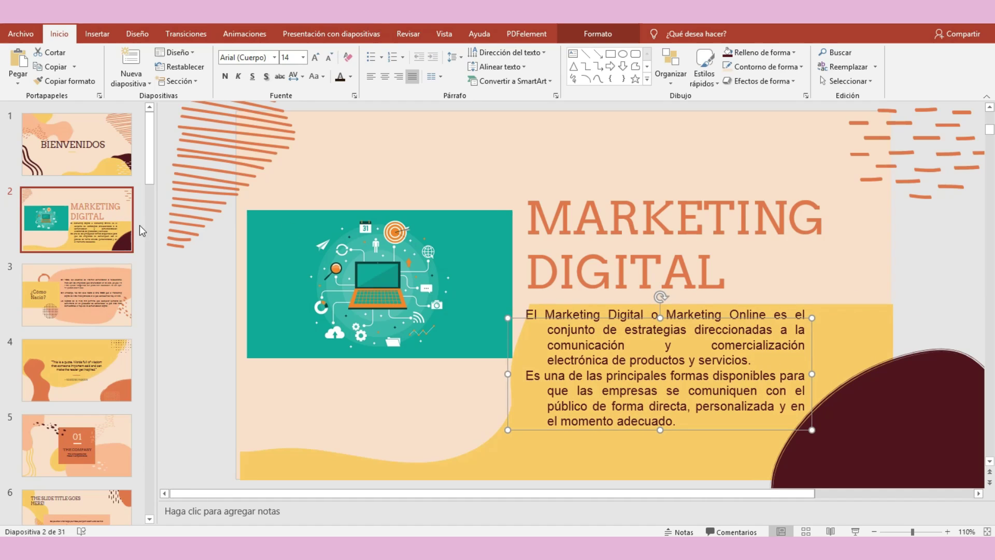
{"action": "key", "text": "Page_Down"}
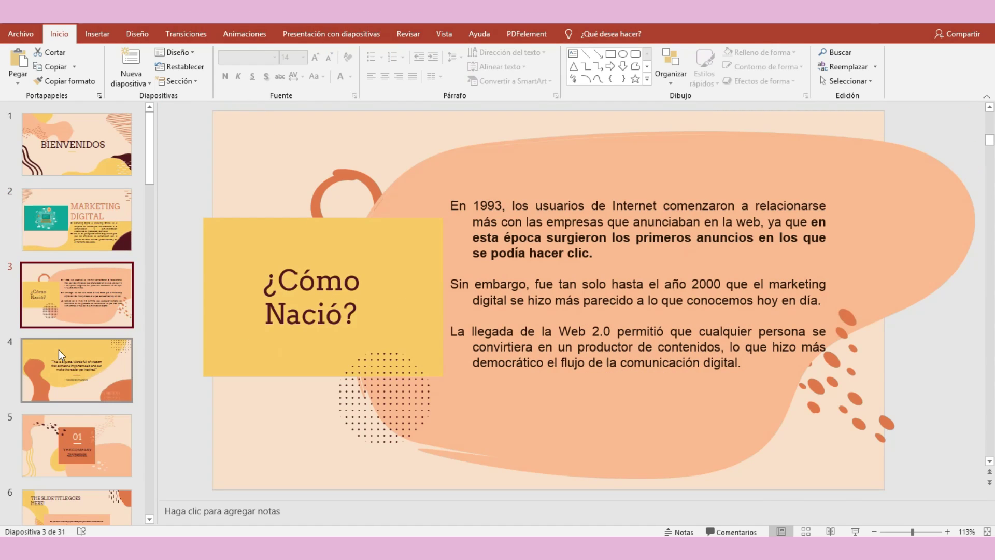
- Delete the quote slide, remove the 01 number box, and move the cream bar to the square's top
{"action": "left_click", "coordinate": [58, 349]}
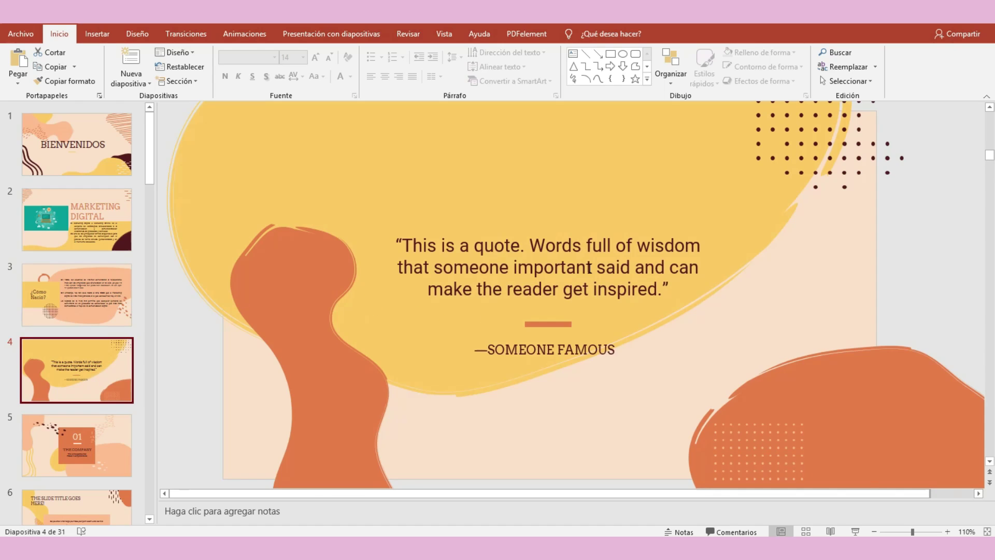
{"action": "key", "text": "Delete"}
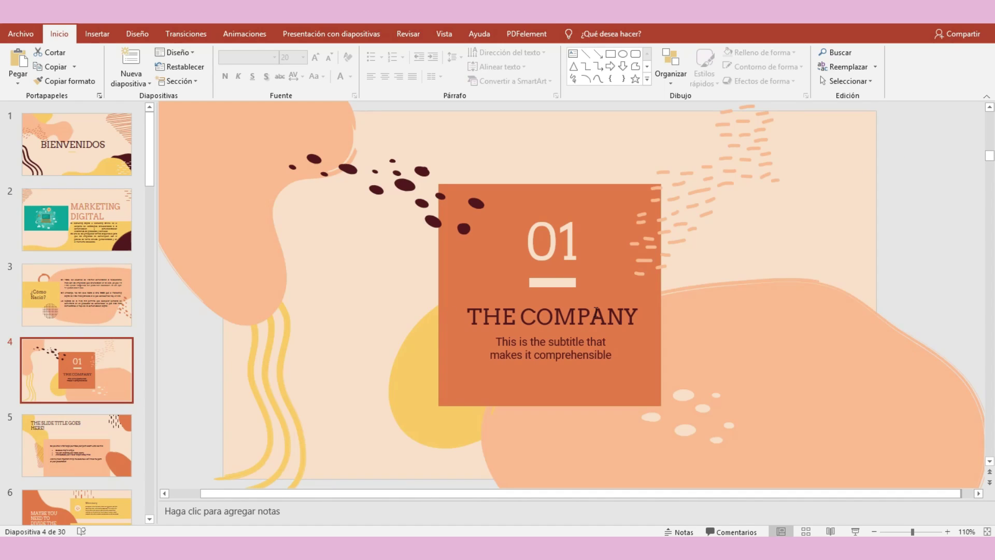
{"action": "left_click", "coordinate": [567, 250]}
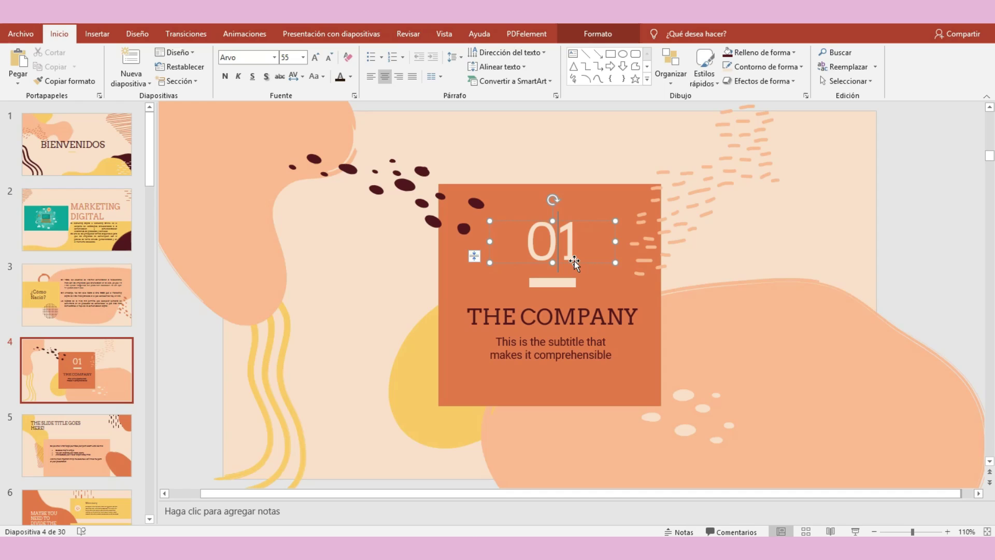
{"action": "left_click", "coordinate": [574, 260]}
{"action": "key", "text": "ctrl+v"}
{"action": "left_click", "coordinate": [574, 260]}
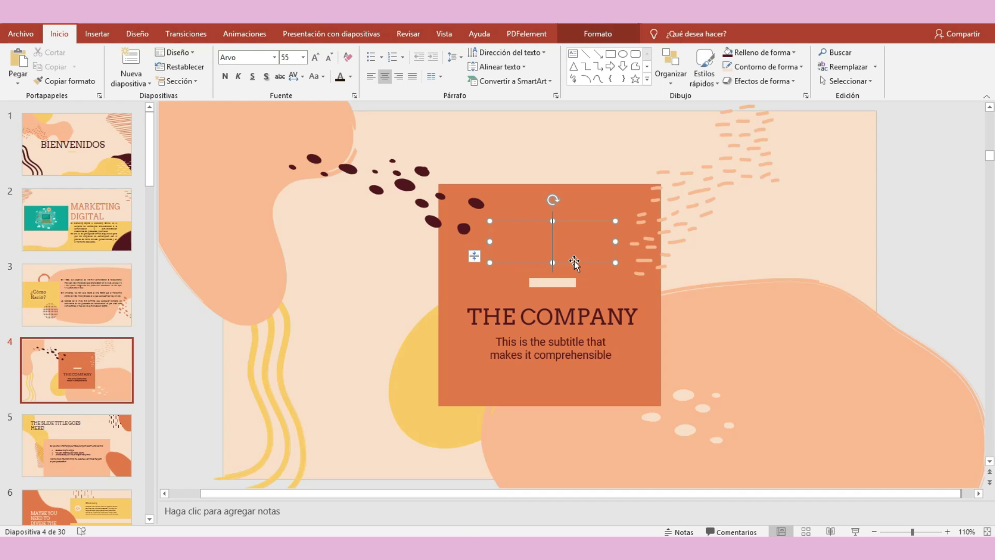
{"action": "key", "text": "Delete"}
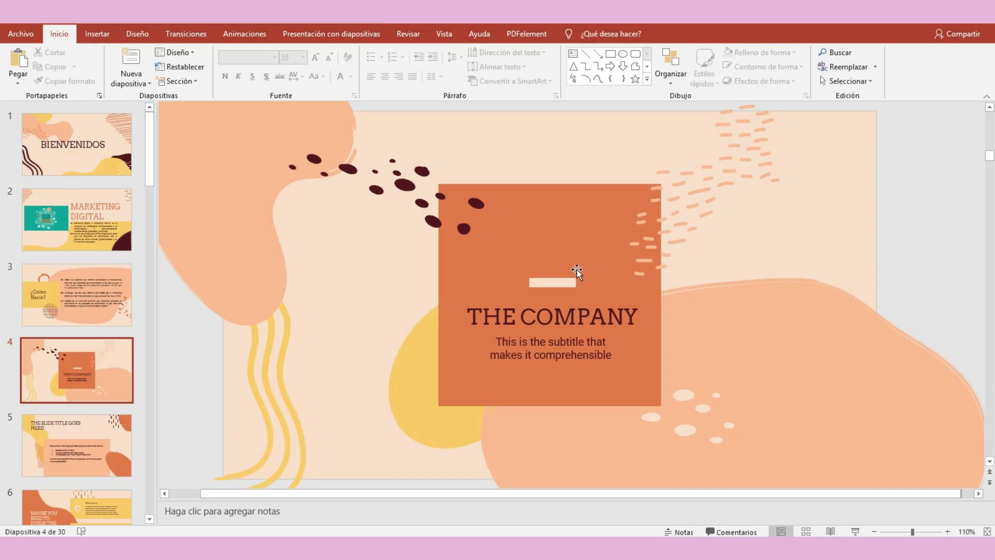
{"action": "left_click_drag", "start_coordinate": [564, 281], "coordinate": [553, 198]}
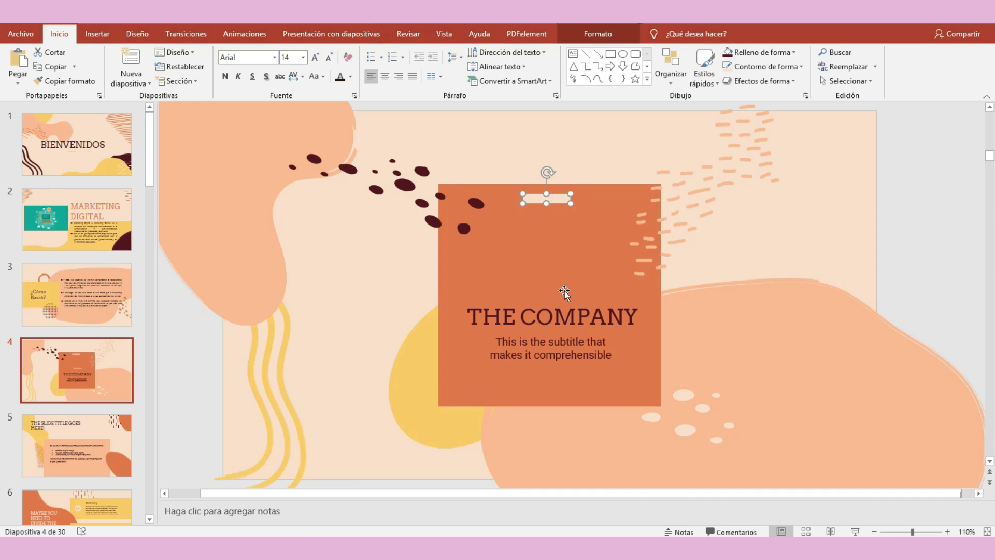
- Replace THE COMPANY with 'Principales Conceptos del Marketing Digital' on three lines
{"action": "left_click", "coordinate": [621, 305]}
{"action": "key", "text": "BackSpace"}
{"action": "key", "text": "BackSpace"}
{"action": "key", "text": "BackSpace"}
{"action": "key", "text": "BackSpace"}
{"action": "key", "text": "BackSpace"}
{"action": "key", "text": "BackSpace"}
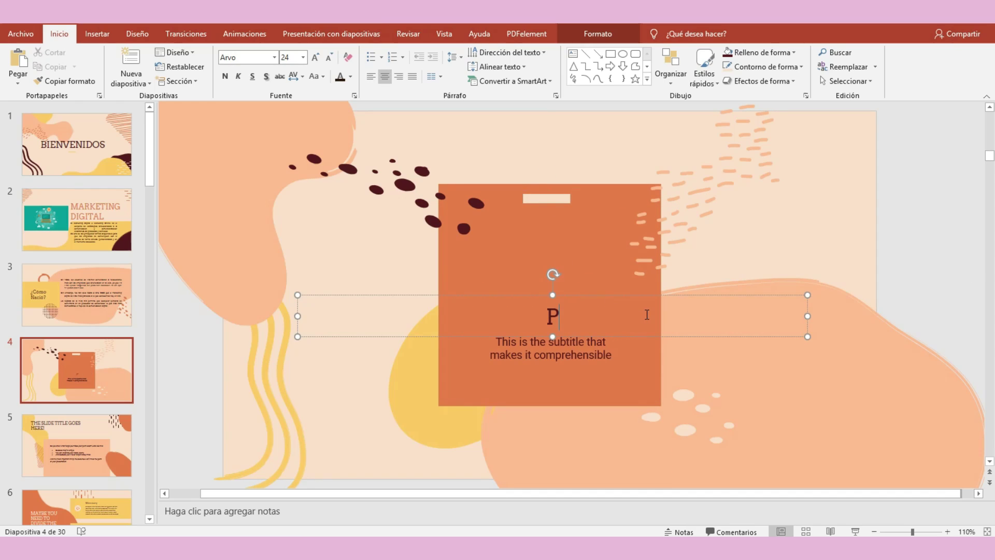
{"action": "type", "text": "rincipales"}
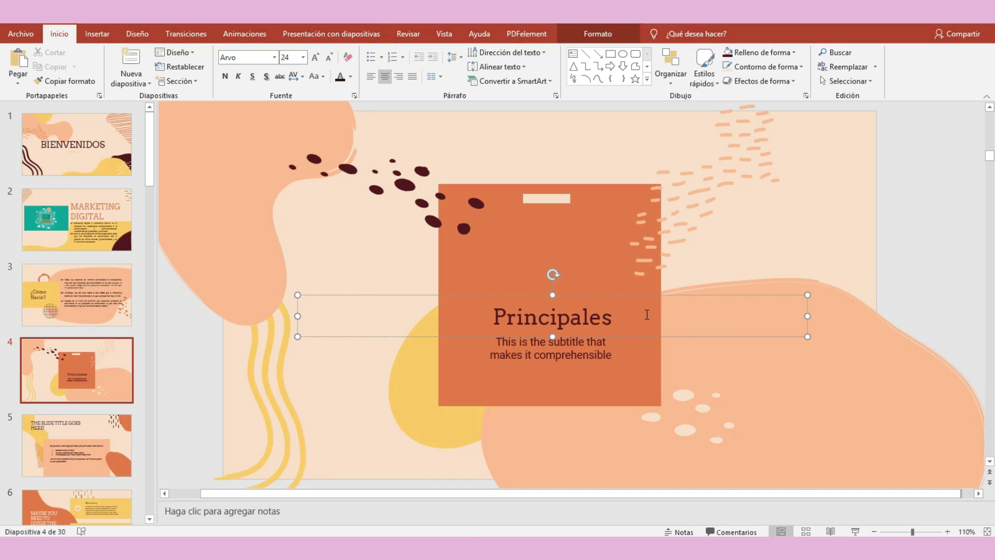
{"action": "type", "text": " Conce"}
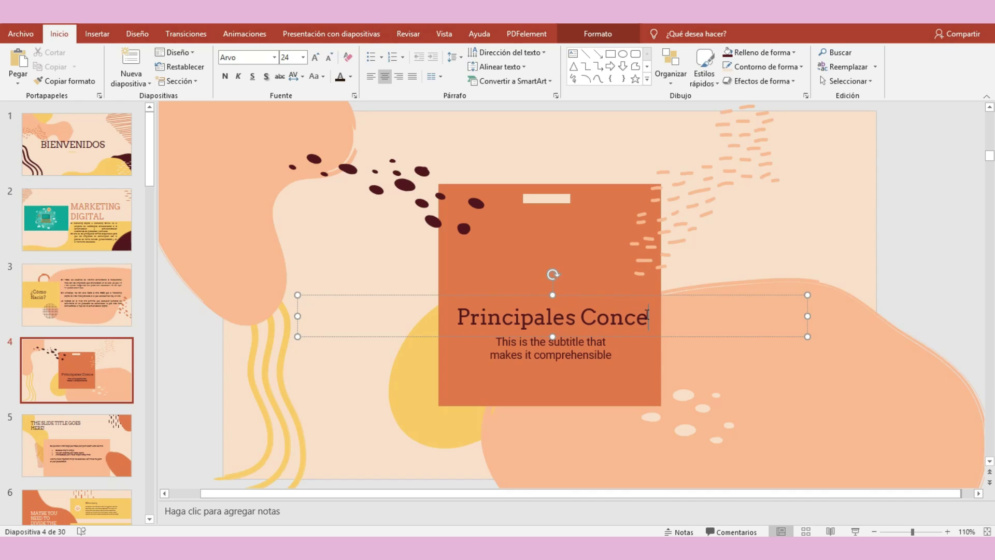
{"action": "type", "text": "ptos"}
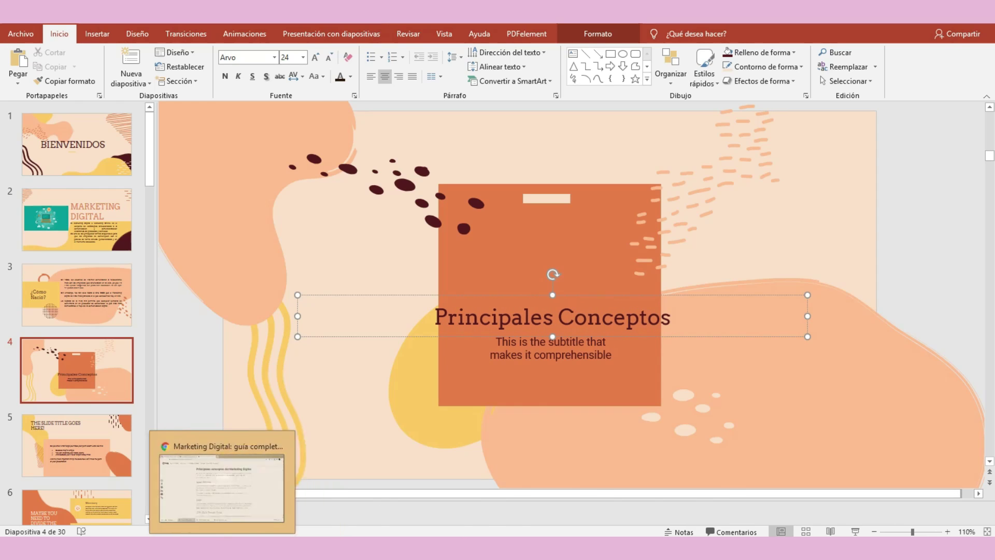
{"action": "key", "text": "alt+Tab"}
{"action": "key", "text": "alt+Tab"}
{"action": "key", "text": "Return"}
{"action": "type", "text": "}"}
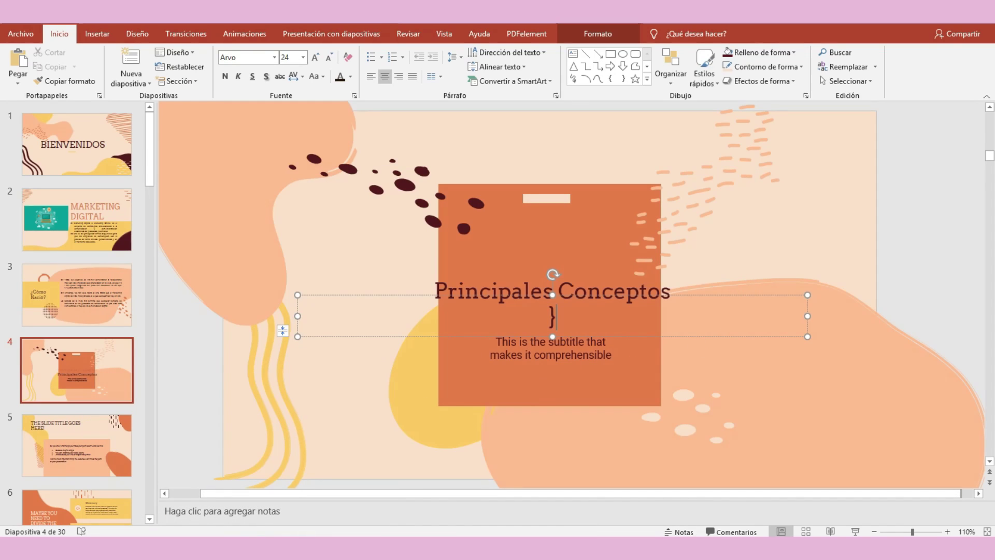
{"action": "key", "text": "Return"}
{"action": "type", "text": "Ma"}
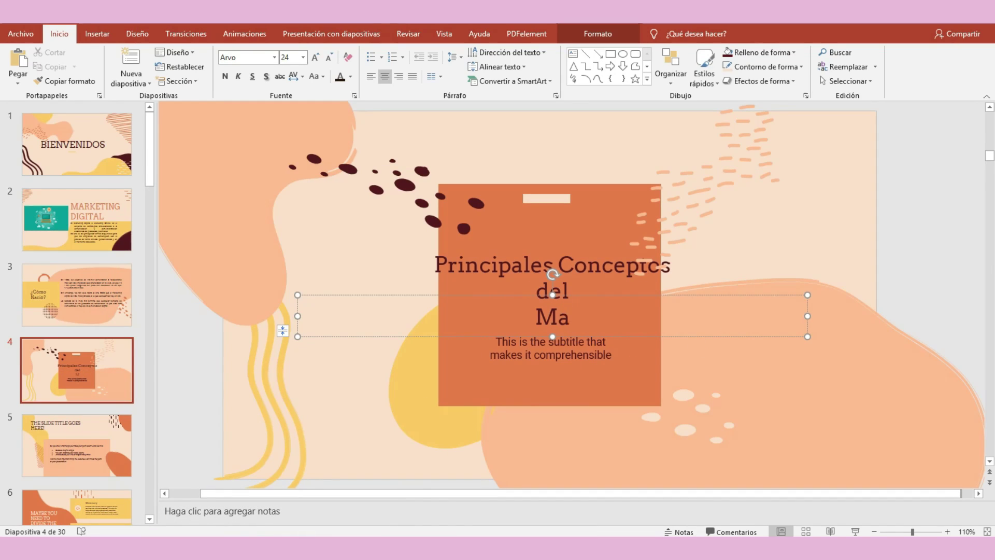
{"action": "type", "text": "rketing Digi"}
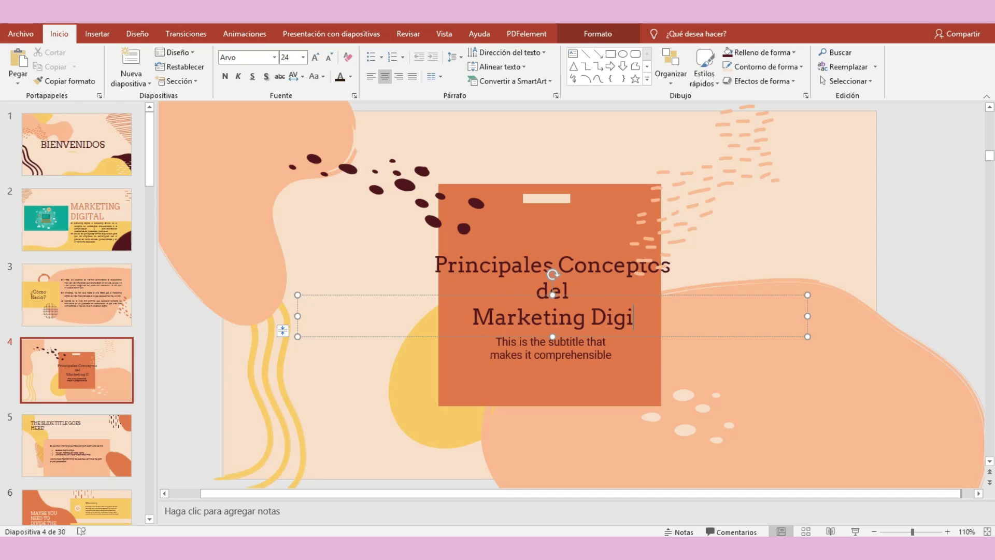
{"action": "type", "text": "tal"}
{"action": "left_click", "coordinate": [593, 234]}
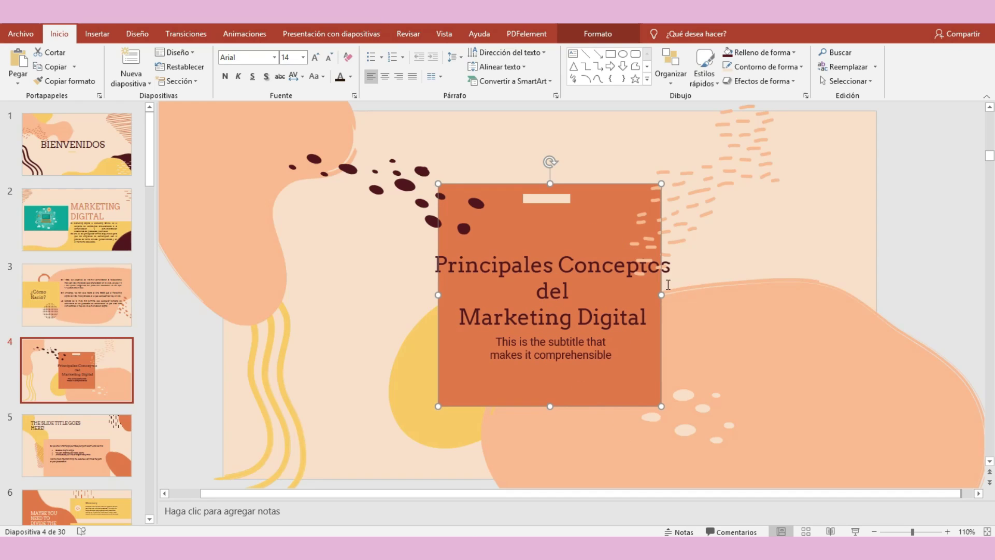
- Widen the orange title box on both sides and delete the dashed and dark-dot decorations
{"action": "left_click_drag", "start_coordinate": [662, 295], "coordinate": [676, 295]}
{"action": "left_click_drag", "start_coordinate": [438, 294], "coordinate": [422, 295]}
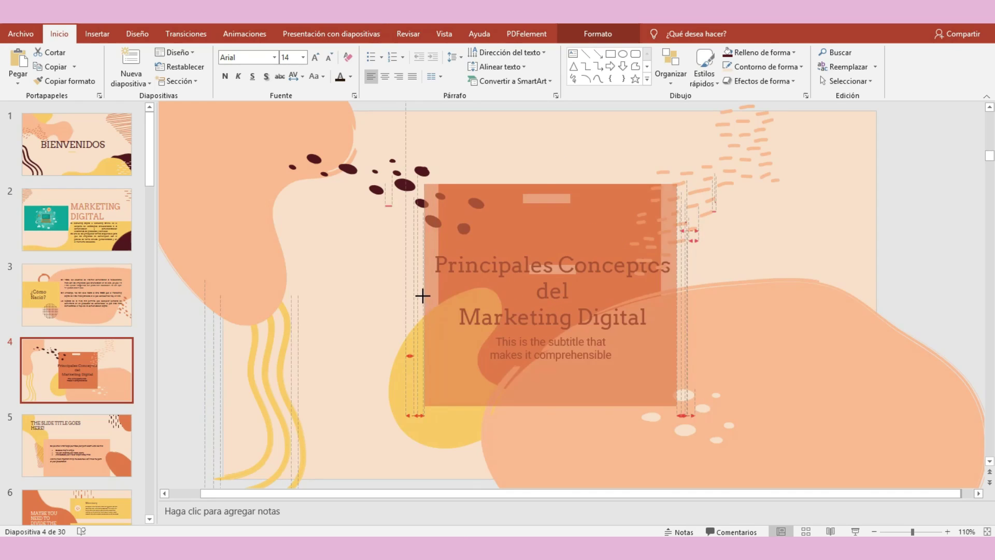
{"action": "left_click", "coordinate": [754, 153]}
{"action": "left_click", "coordinate": [721, 179]}
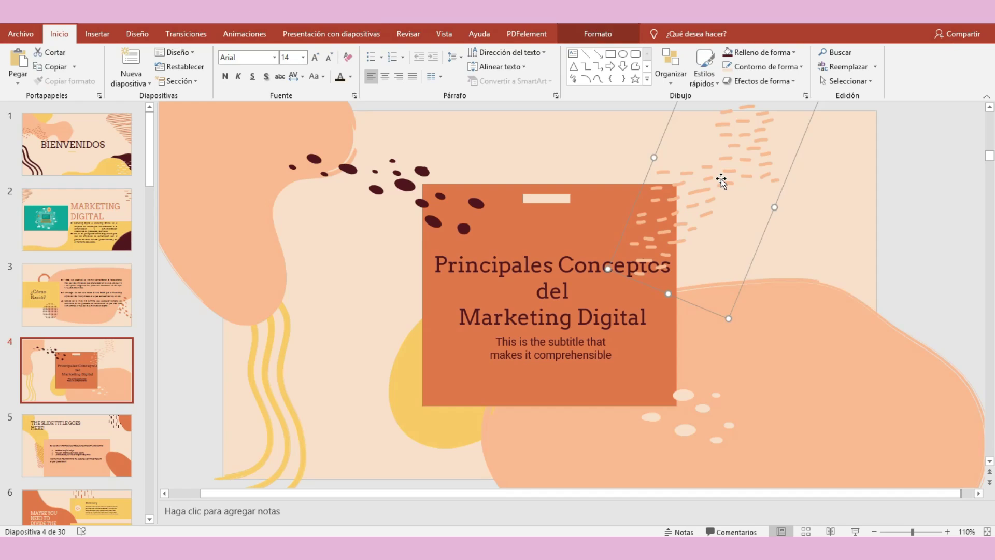
{"action": "key", "text": "Delete"}
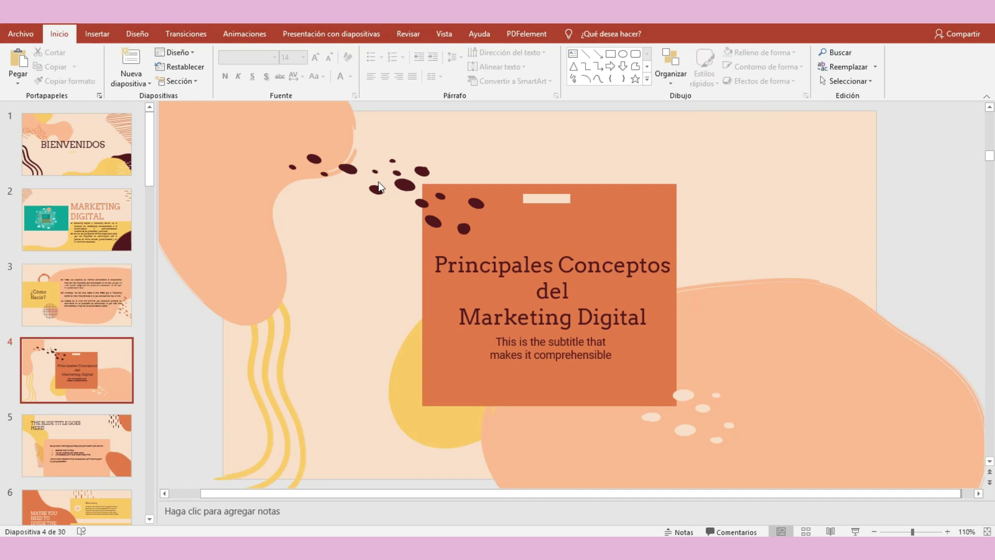
{"action": "left_click", "coordinate": [393, 190]}
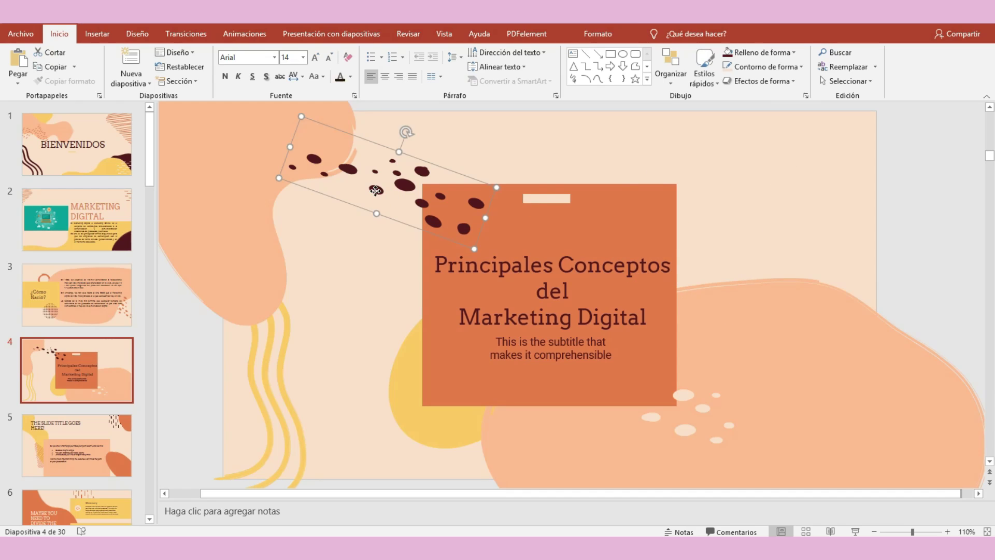
{"action": "key", "text": "Delete"}
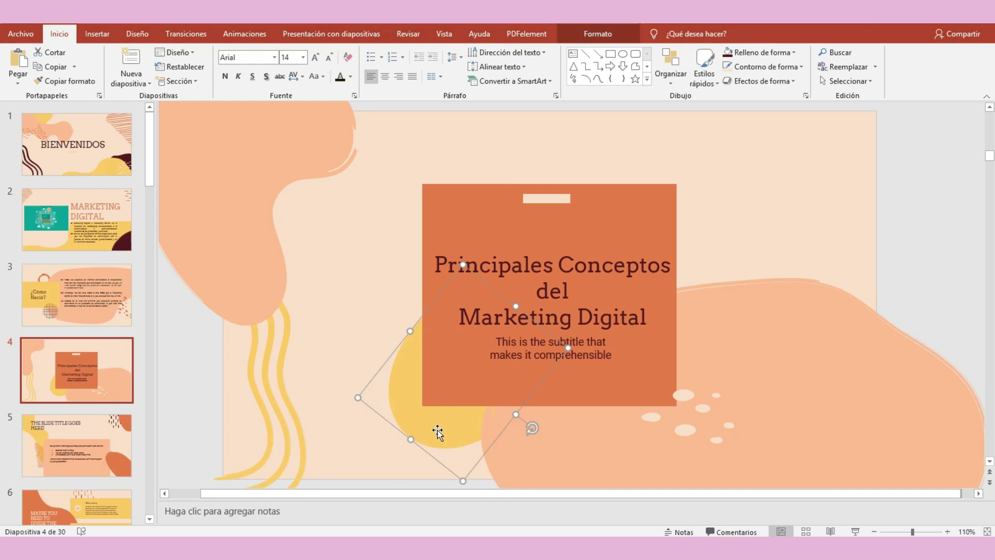
- Move the yellow and peach blobs, delete the white dot cluster, and remove the subtitle placeholder
{"action": "mouse_move", "coordinate": [430, 433]}
{"action": "left_mouse_down"}
{"action": "mouse_move", "coordinate": [419, 405]}
{"action": "mouse_move", "coordinate": [517, 401]}
{"action": "left_mouse_up"}
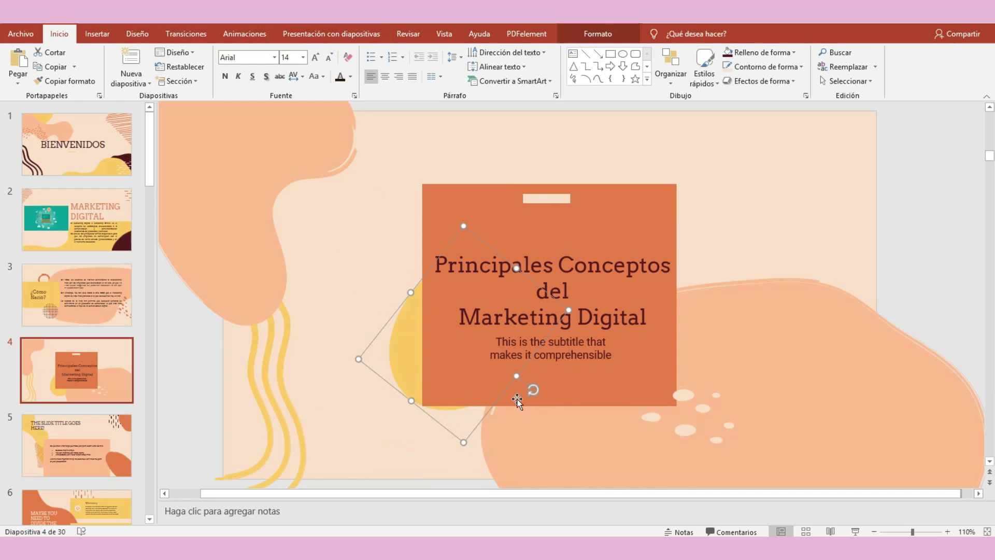
{"action": "left_click", "coordinate": [689, 418]}
{"action": "left_click", "coordinate": [689, 433]}
{"action": "key", "text": "Delete"}
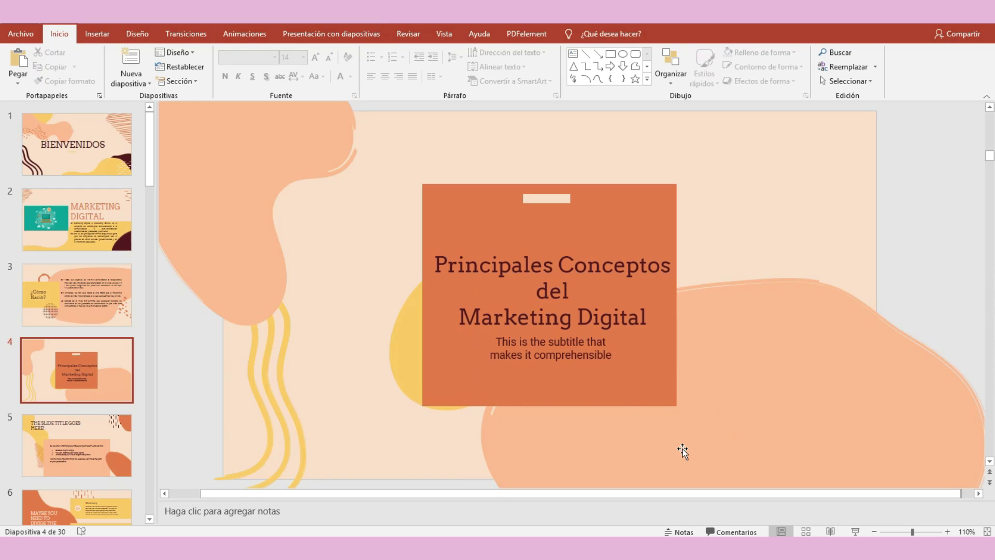
{"action": "mouse_move", "coordinate": [681, 451]}
{"action": "left_mouse_down"}
{"action": "mouse_move", "coordinate": [817, 367]}
{"action": "mouse_move", "coordinate": [821, 337]}
{"action": "left_mouse_up"}
{"action": "left_click", "coordinate": [585, 369]}
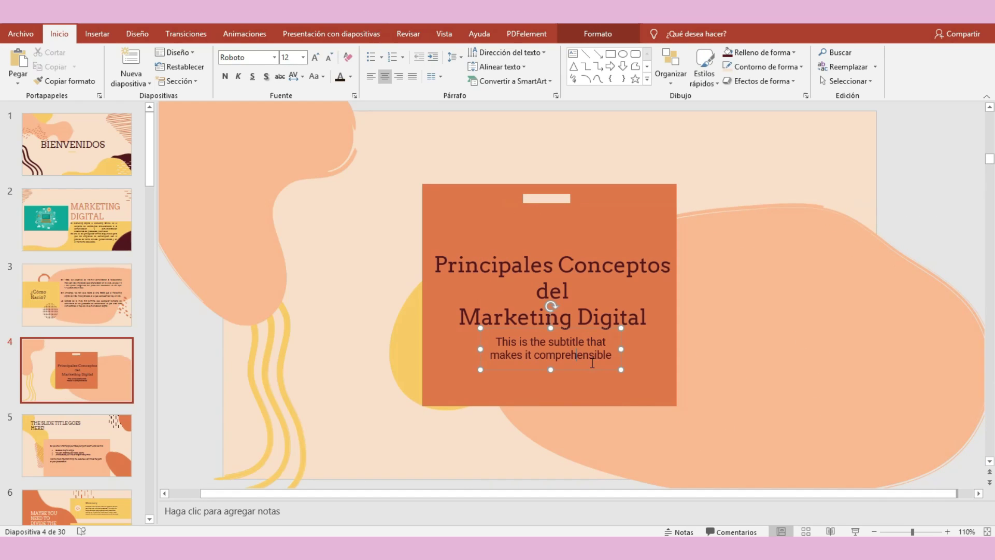
{"action": "key", "text": "Delete"}
{"action": "left_click", "coordinate": [585, 368]}
{"action": "key", "text": "Delete"}
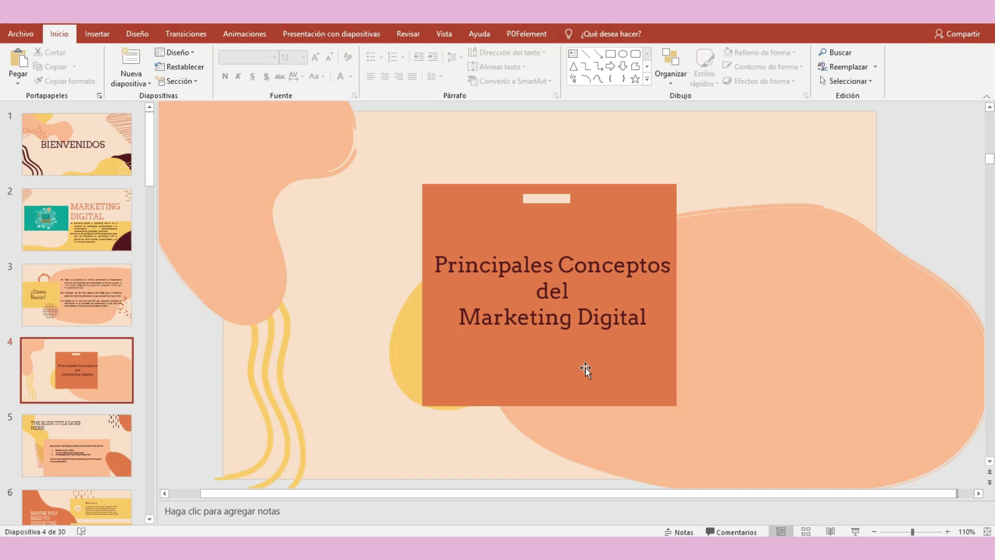
- On slide 5, enlarge the peach background box and reposition it across the slide
{"action": "left_click", "coordinate": [110, 455]}
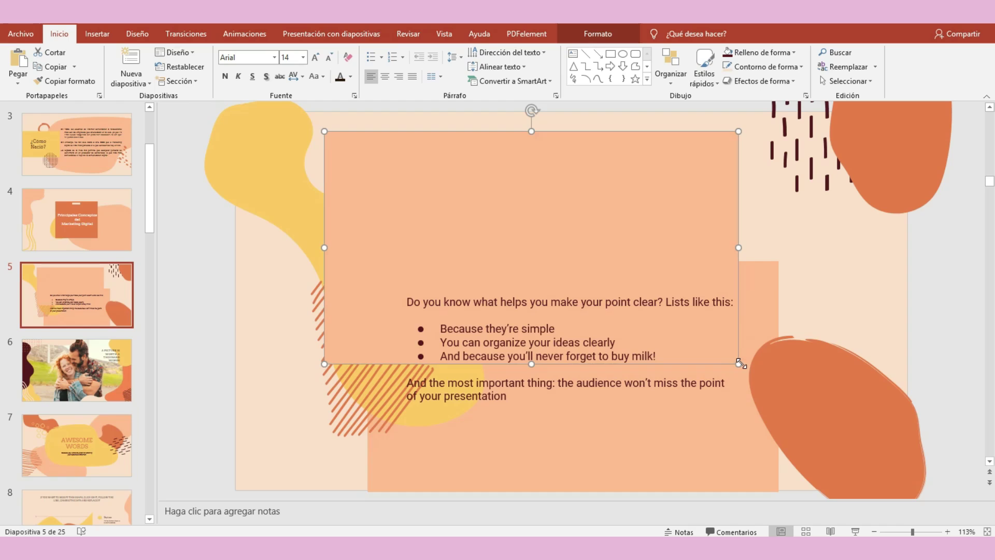
{"action": "left_click_drag", "start_coordinate": [739, 364], "coordinate": [800, 423]}
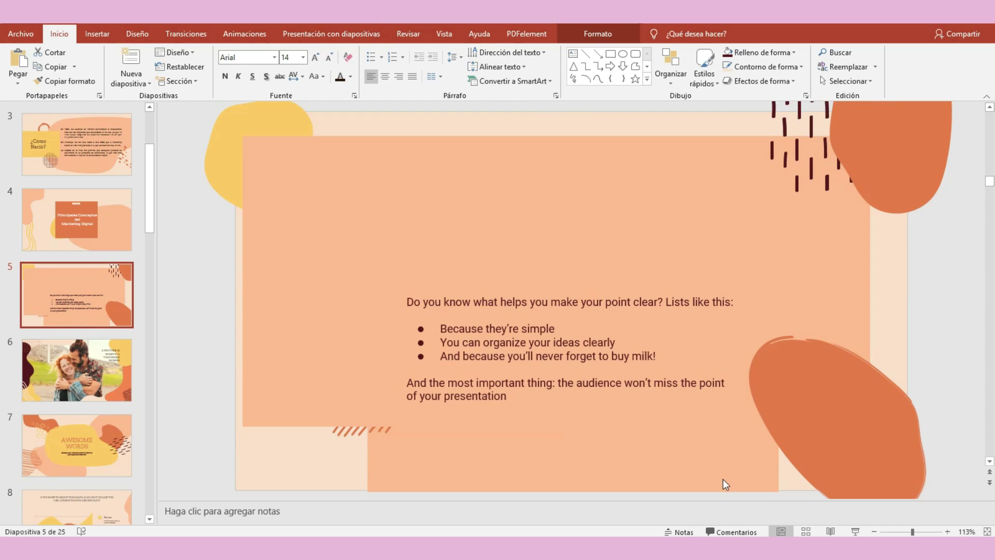
{"action": "left_click", "coordinate": [480, 464]}
{"action": "left_click", "coordinate": [400, 418]}
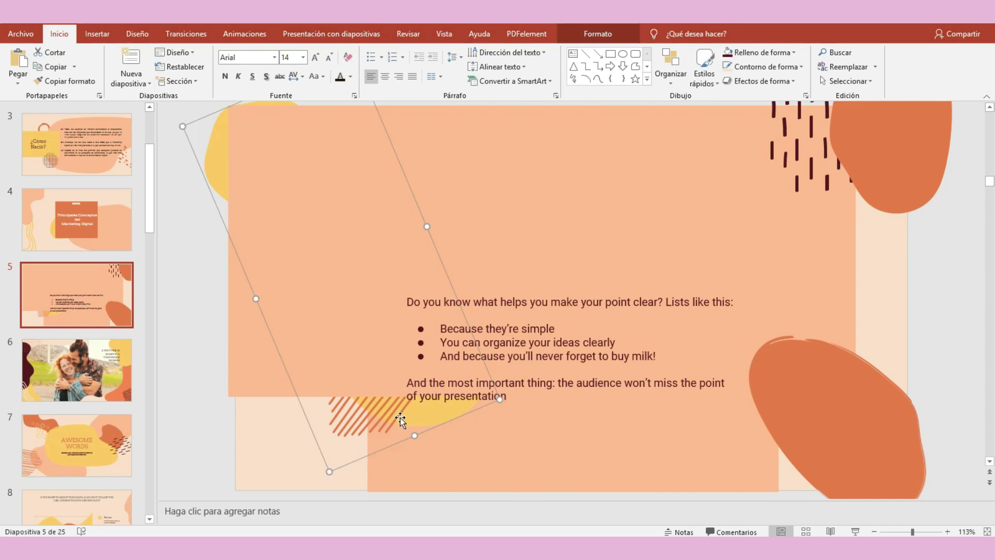
{"action": "mouse_move", "coordinate": [592, 246]}
{"action": "left_mouse_down"}
{"action": "mouse_move", "coordinate": [799, 217]}
{"action": "mouse_move", "coordinate": [853, 235]}
{"action": "mouse_move", "coordinate": [948, 217]}
{"action": "left_mouse_up"}
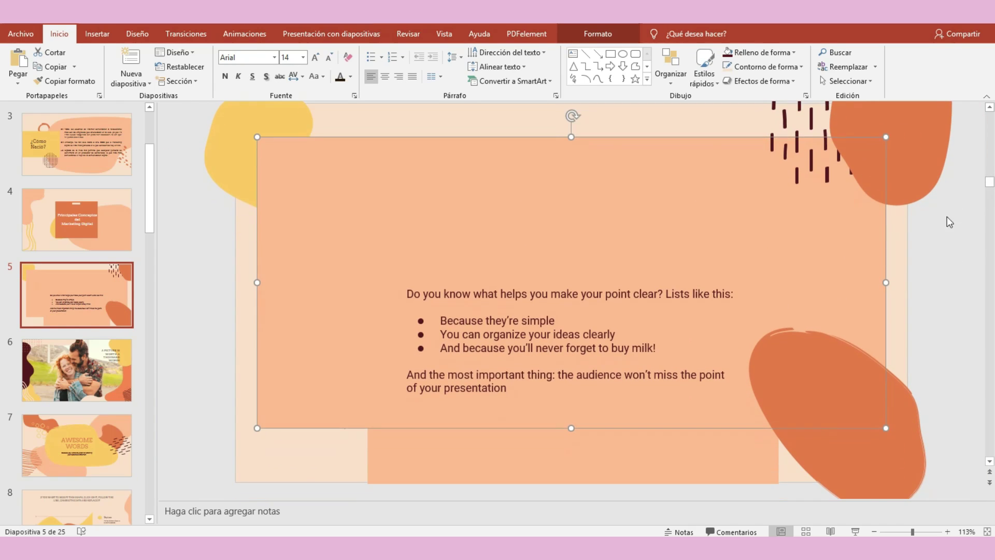
{"action": "left_click_drag", "start_coordinate": [855, 456], "coordinate": [902, 492]}
- Move the list text to the peach box's upper left and widen it so lines run longer
{"action": "left_click_drag", "start_coordinate": [600, 373], "coordinate": [475, 239]}
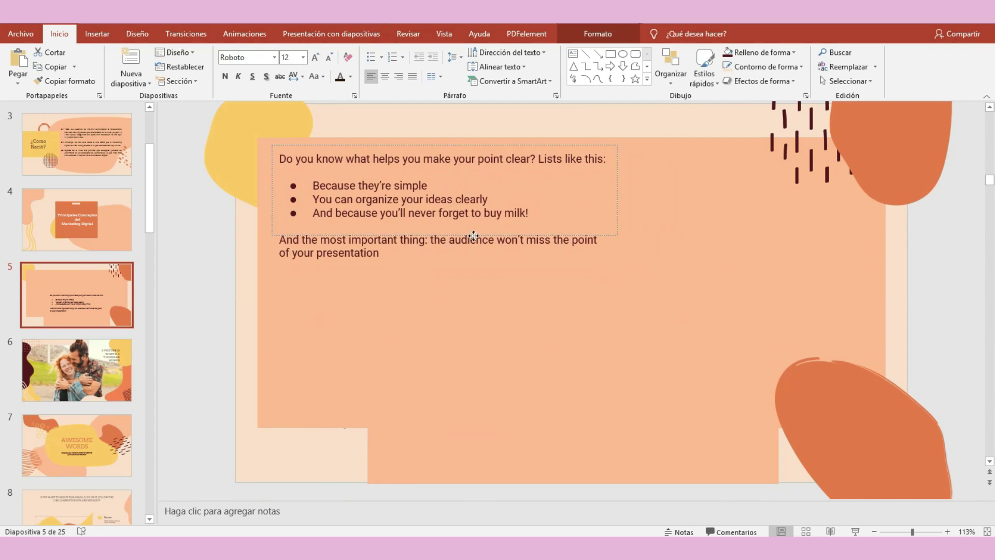
{"action": "left_click_drag", "start_coordinate": [614, 236], "coordinate": [864, 376]}
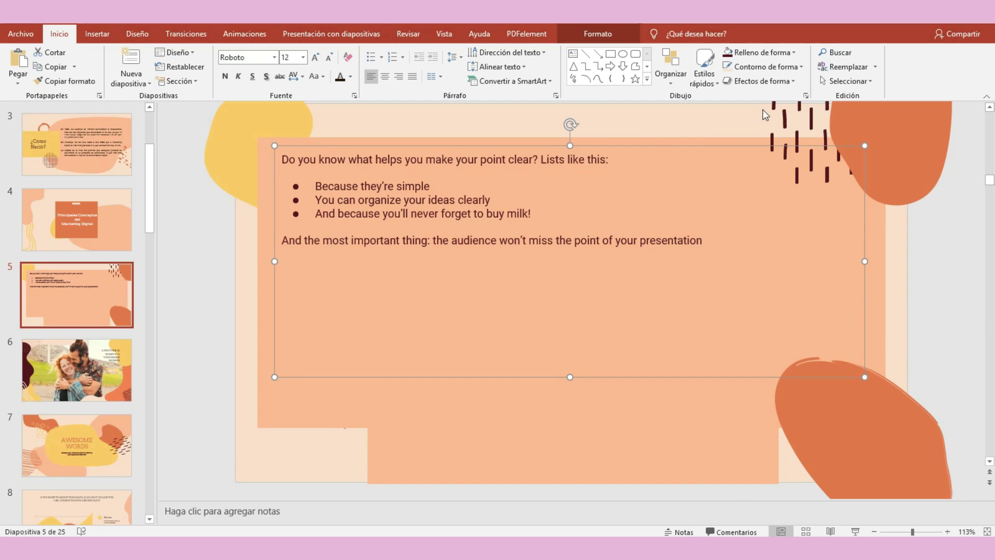
{"action": "left_click", "coordinate": [591, 34]}
{"action": "left_click", "coordinate": [806, 202]}
{"action": "left_click", "coordinate": [894, 162]}
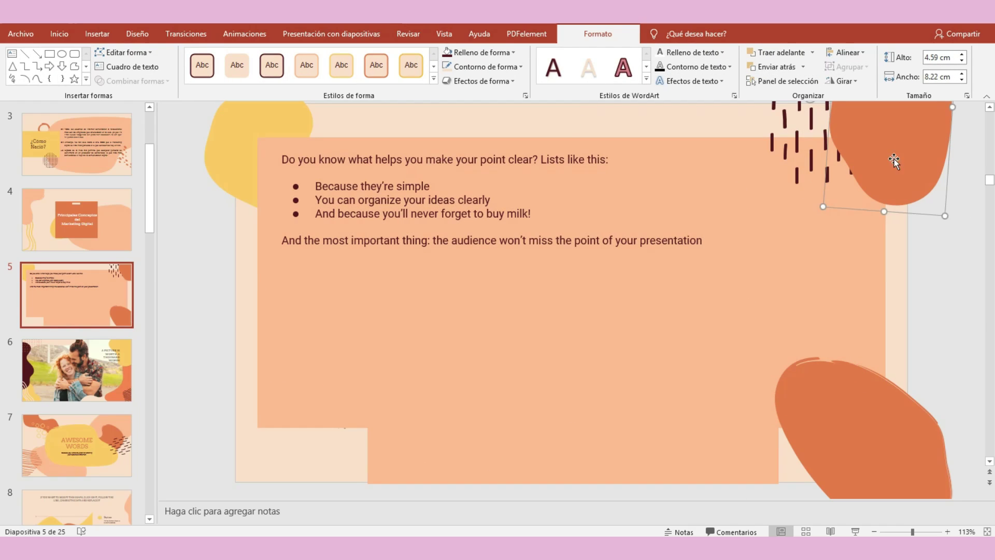
{"action": "left_click", "coordinate": [577, 266]}
{"action": "left_click", "coordinate": [378, 262]}
{"action": "left_click_drag", "start_coordinate": [990, 176], "coordinate": [989, 194]}
- Play the six-slide deck as a slideshow from slide 1 through the final photo slide
{"action": "left_click_drag", "start_coordinate": [152, 199], "coordinate": [162, 147]}
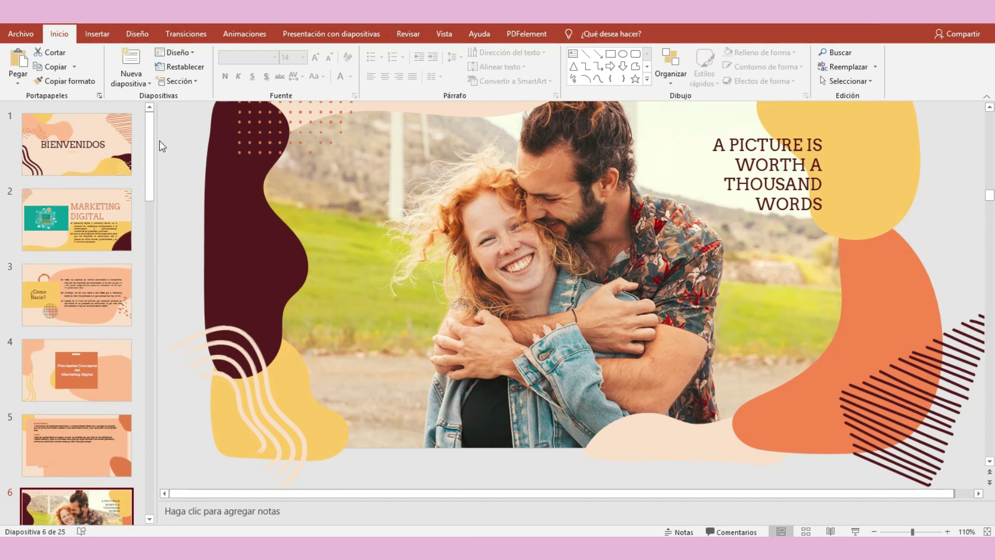
{"action": "key", "text": "F5"}
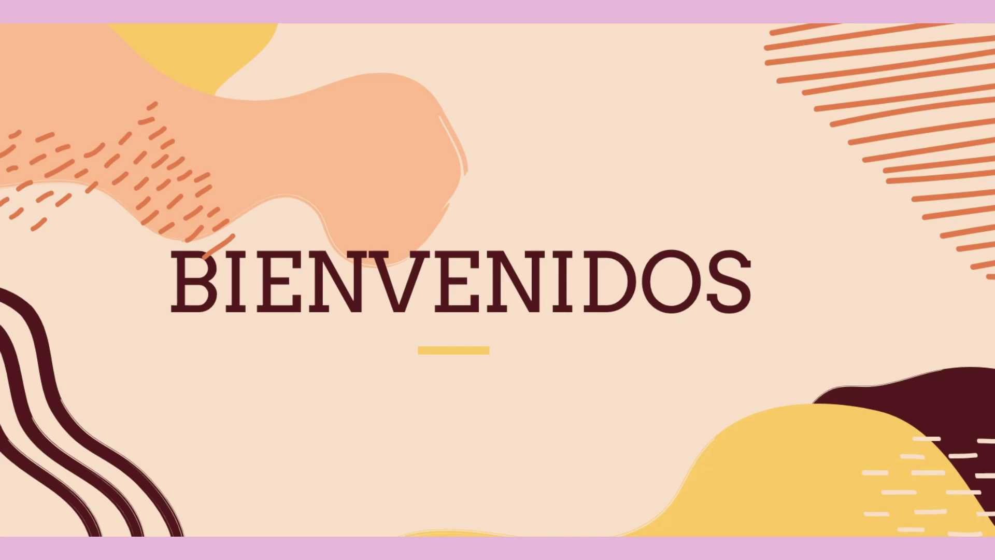
{"action": "key", "text": "Right"}
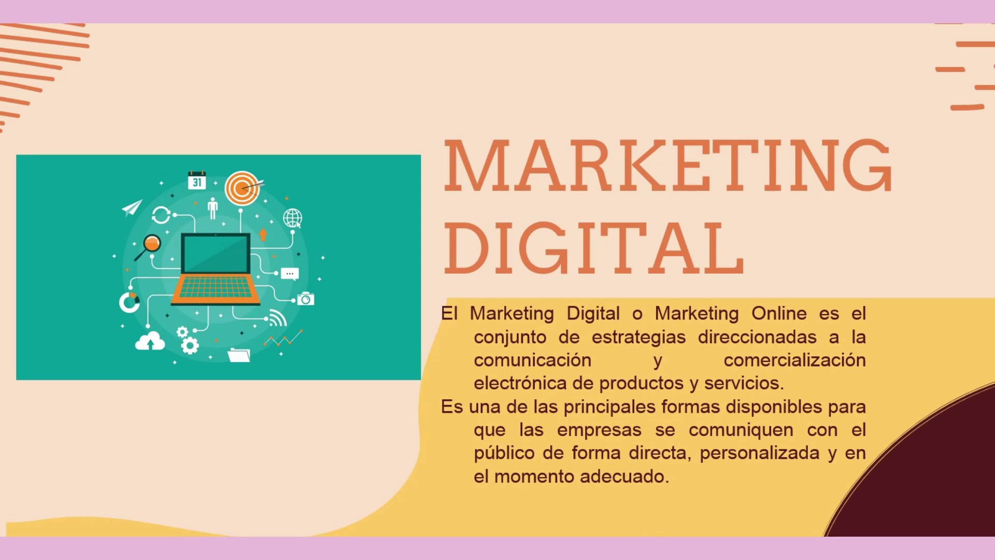
{"action": "key", "text": "Right"}
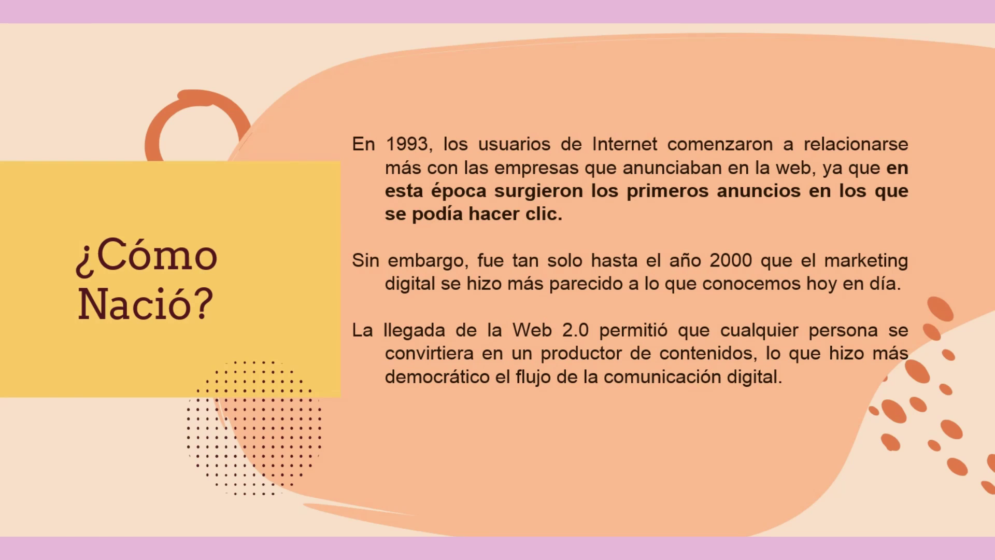
{"action": "key", "text": "Right"}
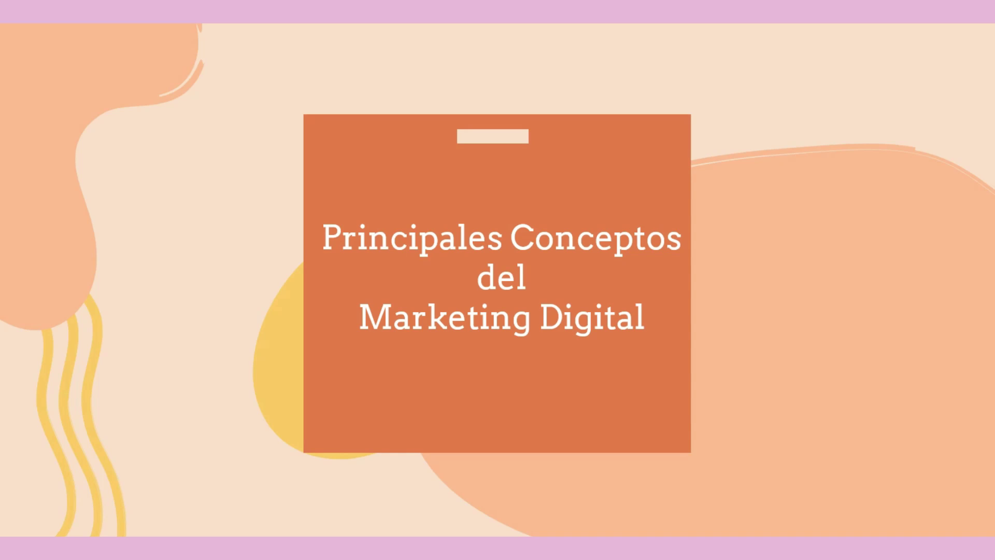
{"action": "key", "text": "Right"}
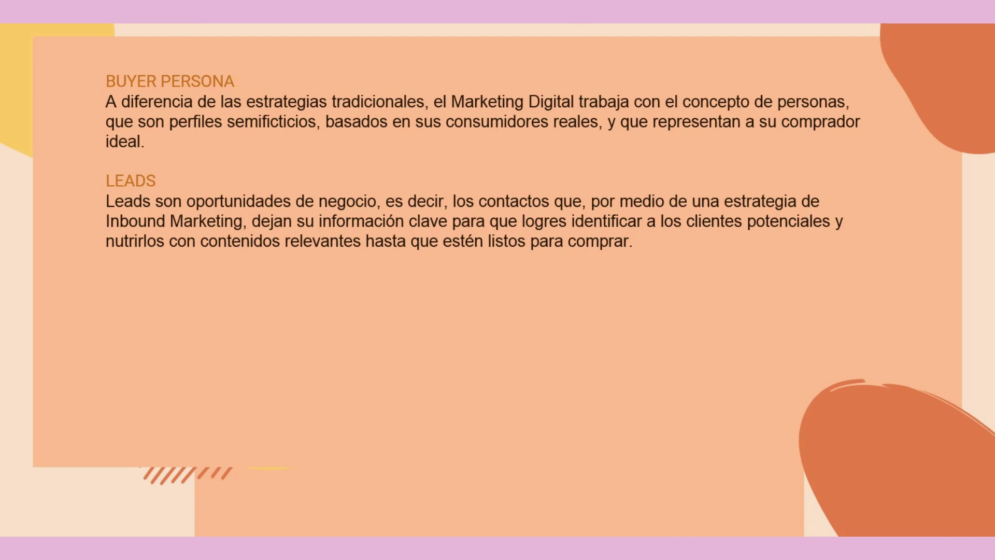
{"action": "key", "text": "Right"}
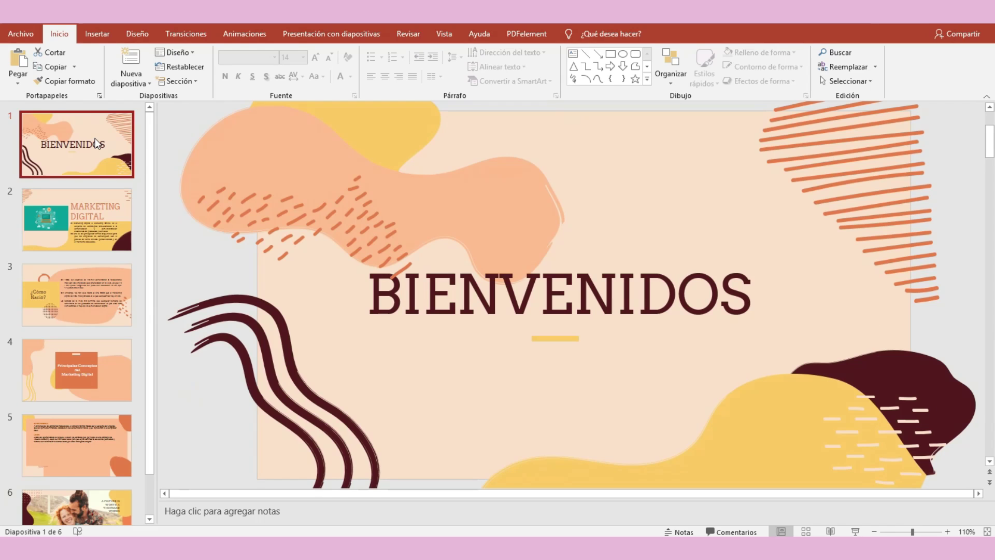
- Return to editing on slides 2 and 3, then save the presentation
{"action": "left_click", "coordinate": [95, 194]}
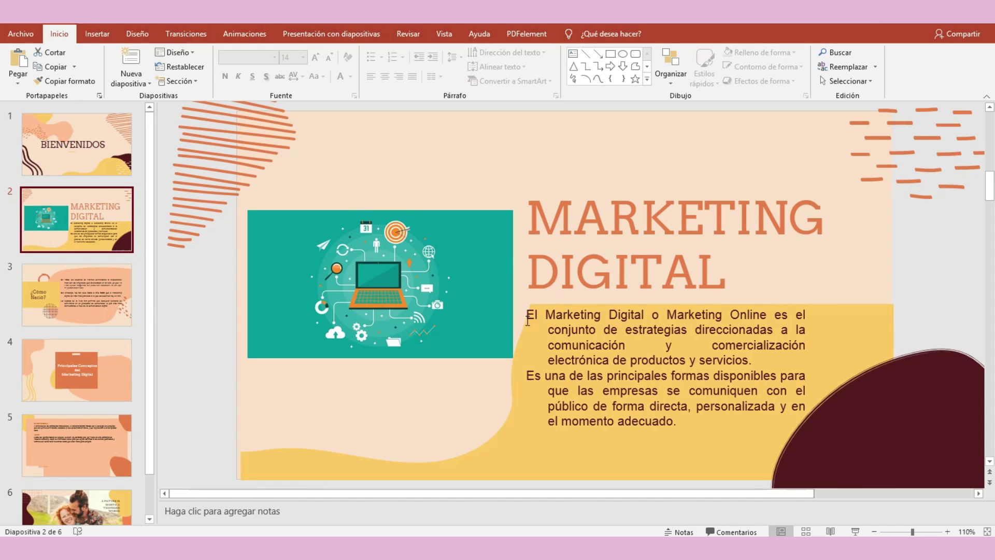
{"action": "left_click", "coordinate": [105, 311]}
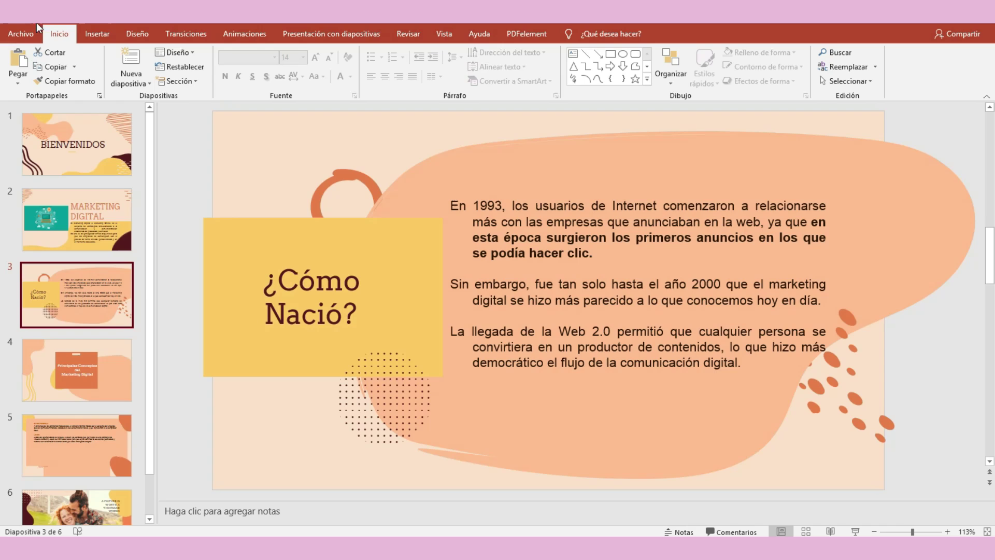
{"action": "left_click", "coordinate": [24, 32]}
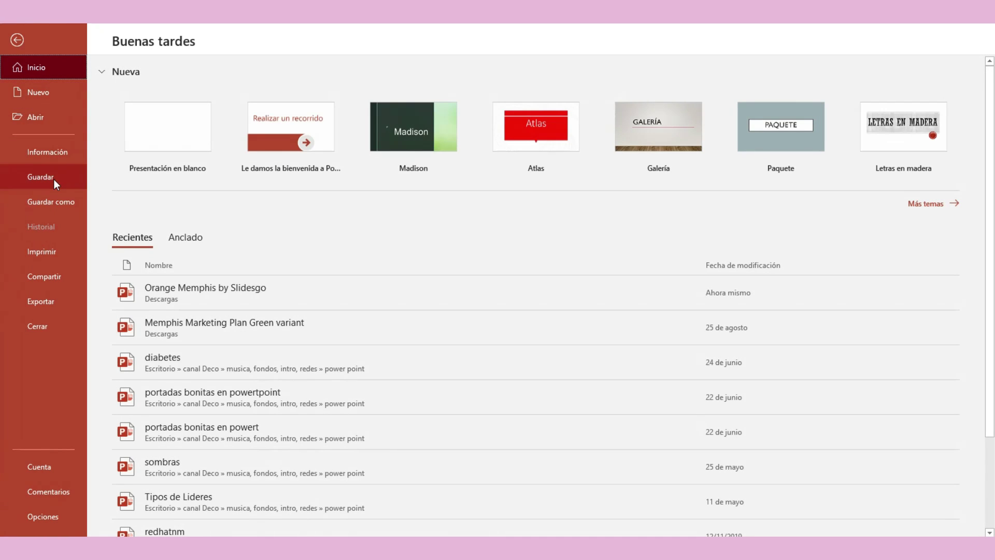
{"action": "left_click", "coordinate": [53, 179]}
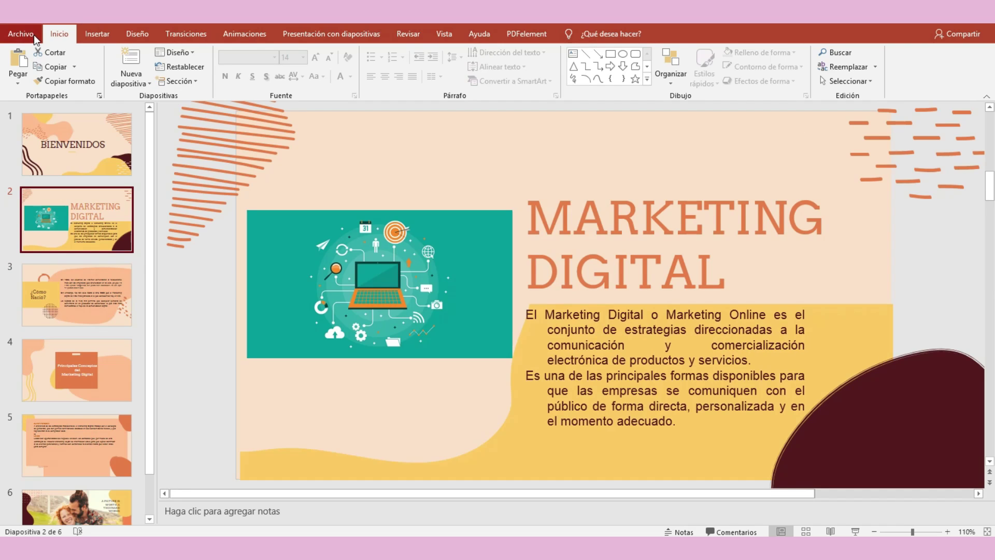
- Turn on Incrustar fuentes with 'solo los caracteres utilizados' and save the presentation again
{"action": "left_click", "coordinate": [21, 34]}
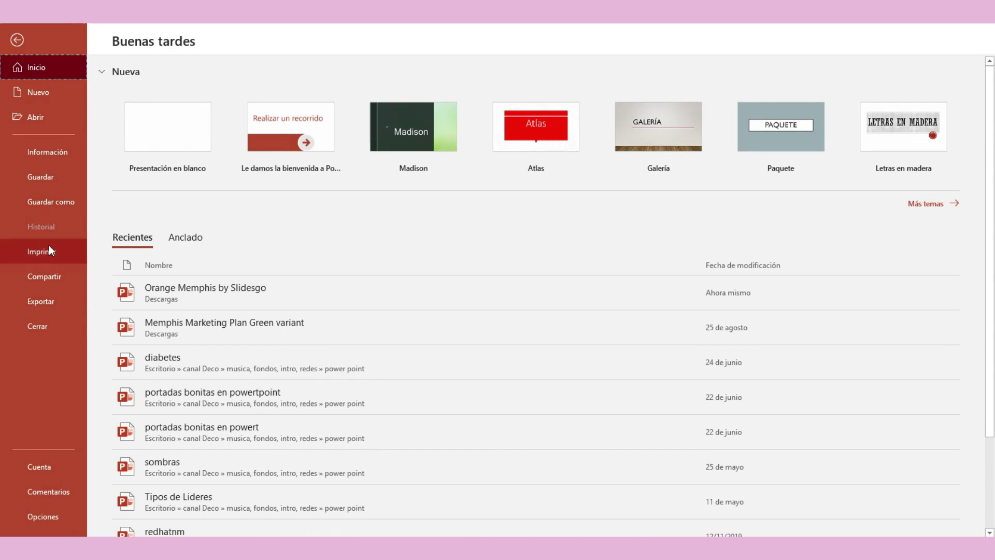
{"action": "left_click", "coordinate": [62, 524]}
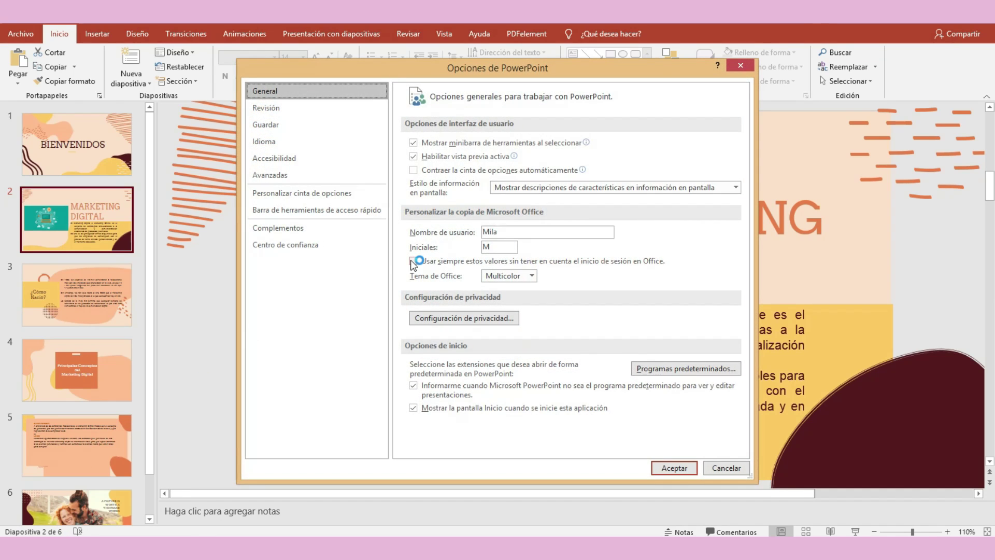
{"action": "left_click", "coordinate": [298, 124]}
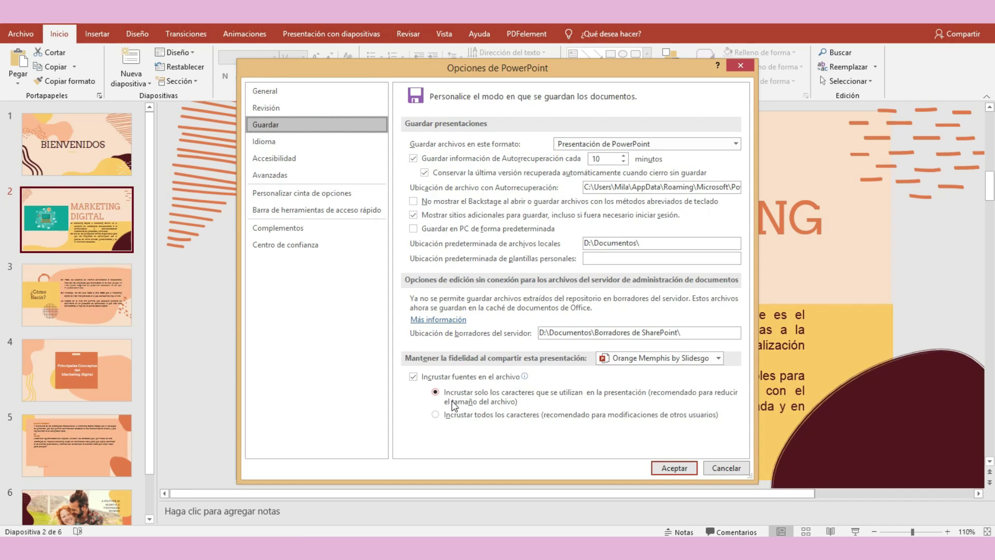
{"action": "left_click", "coordinate": [436, 392]}
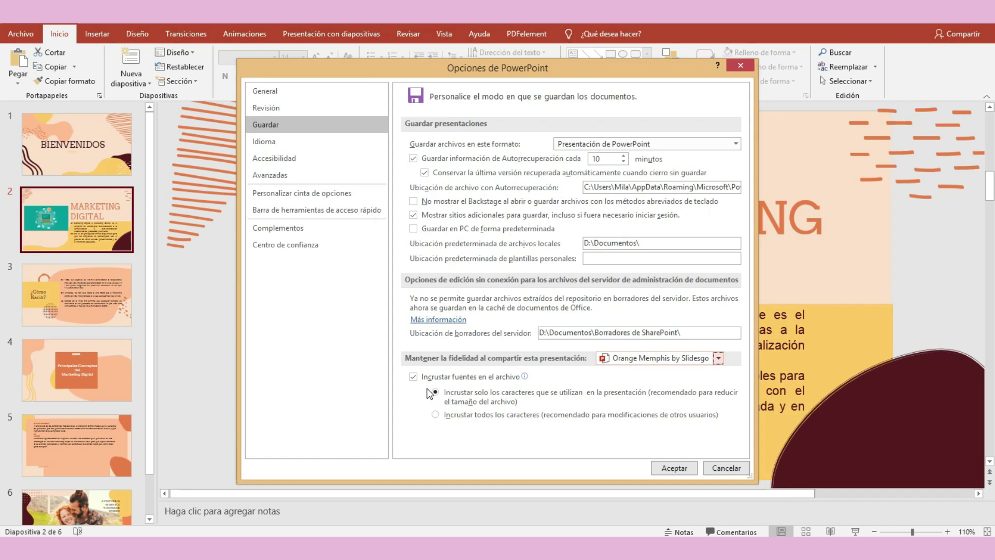
{"action": "key", "text": "Return"}
{"action": "left_click", "coordinate": [22, 33]}
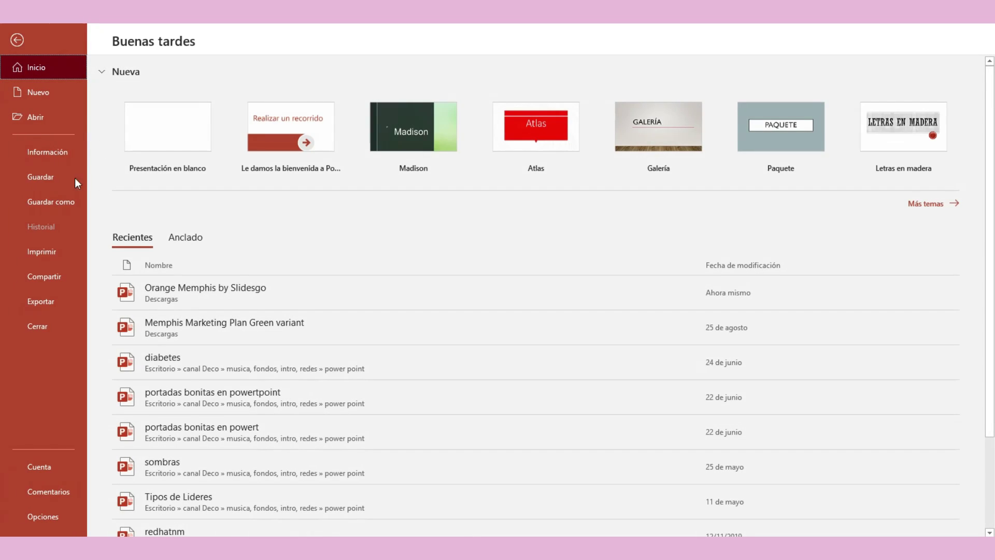
{"action": "left_click", "coordinate": [49, 179]}
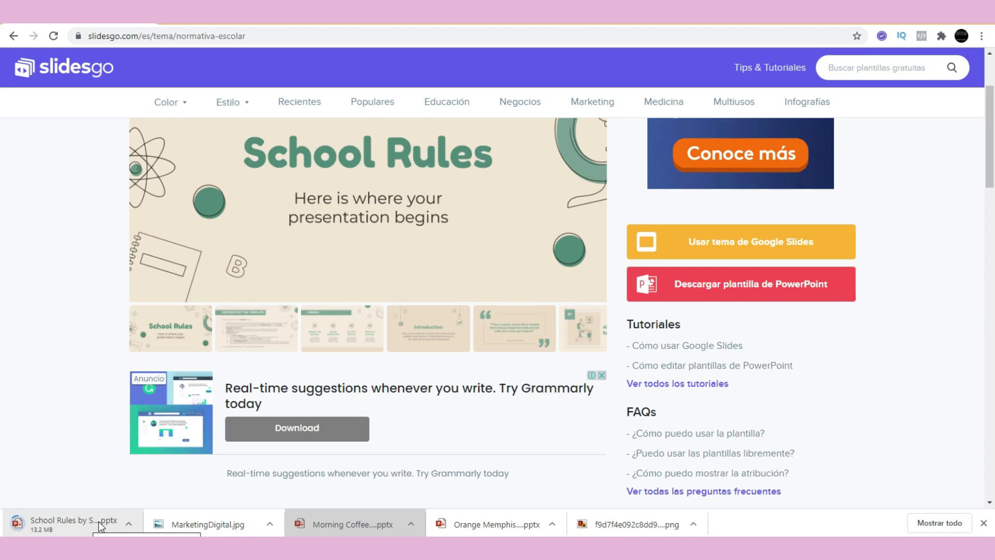
- Open the downloaded School Rules .pptx with Abrir from Chrome's download bar
{"action": "left_click", "coordinate": [98, 521]}
{"action": "left_click", "coordinate": [124, 523]}
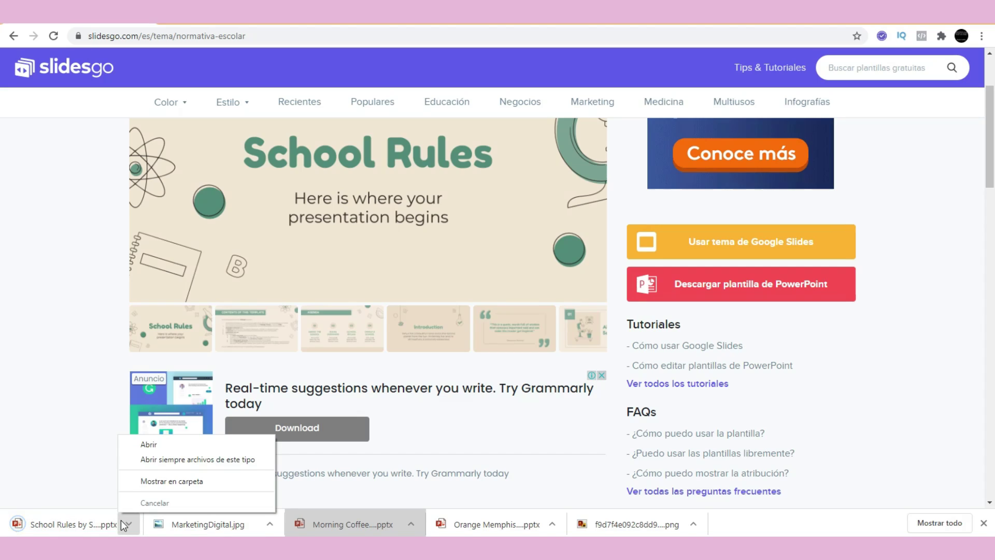
{"action": "left_click", "coordinate": [93, 528]}
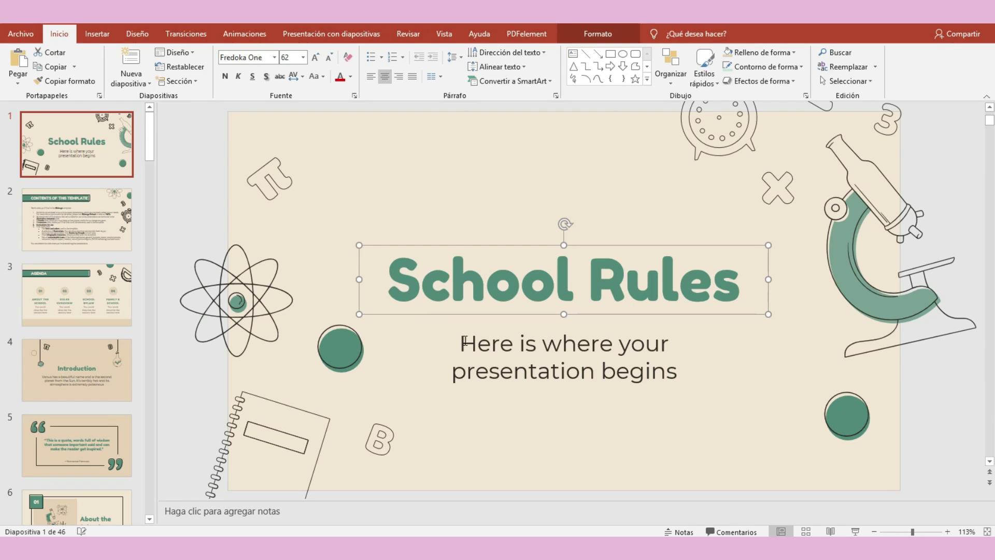
- Browse the School Rules template slides from Contents and Introduction through Practical Uses to the end
{"action": "left_click", "coordinate": [513, 355]}
{"action": "left_click", "coordinate": [329, 468]}
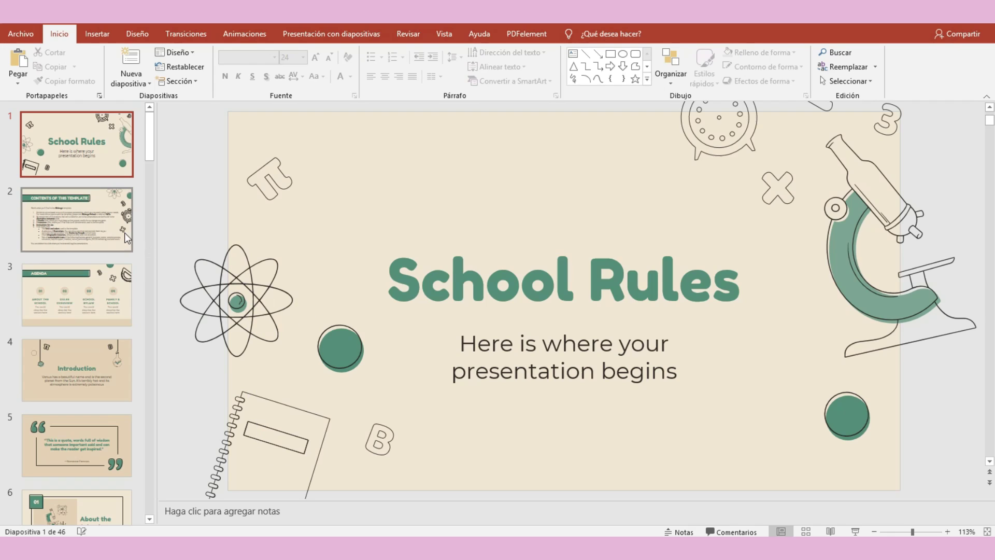
{"action": "left_click", "coordinate": [109, 222]}
{"action": "left_click", "coordinate": [108, 290]}
{"action": "left_click", "coordinate": [107, 352]}
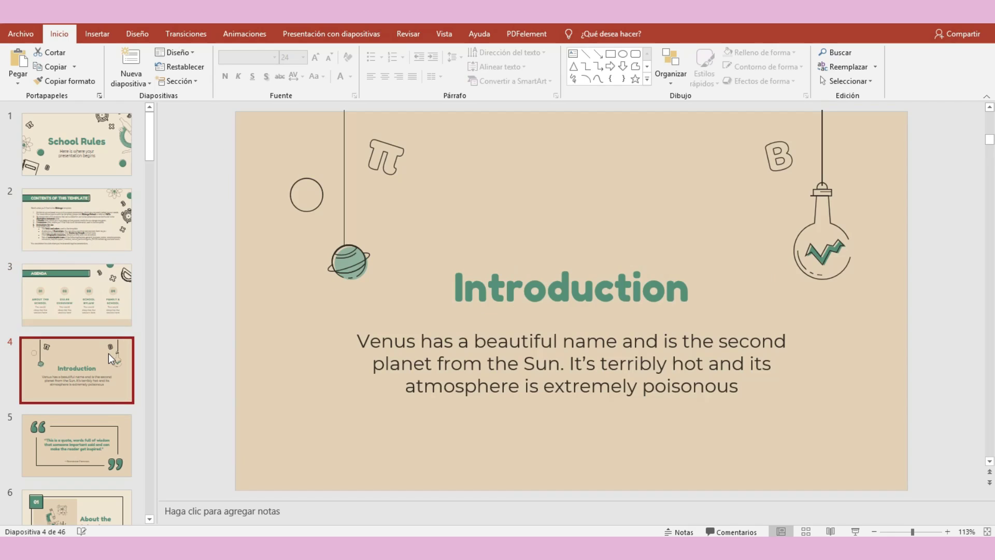
{"action": "left_click", "coordinate": [94, 451]}
{"action": "scroll", "coordinate": [95, 452], "scroll_direction": "down", "scroll_amount": 2}
{"action": "scroll", "coordinate": [95, 452], "scroll_direction": "down", "scroll_amount": 1}
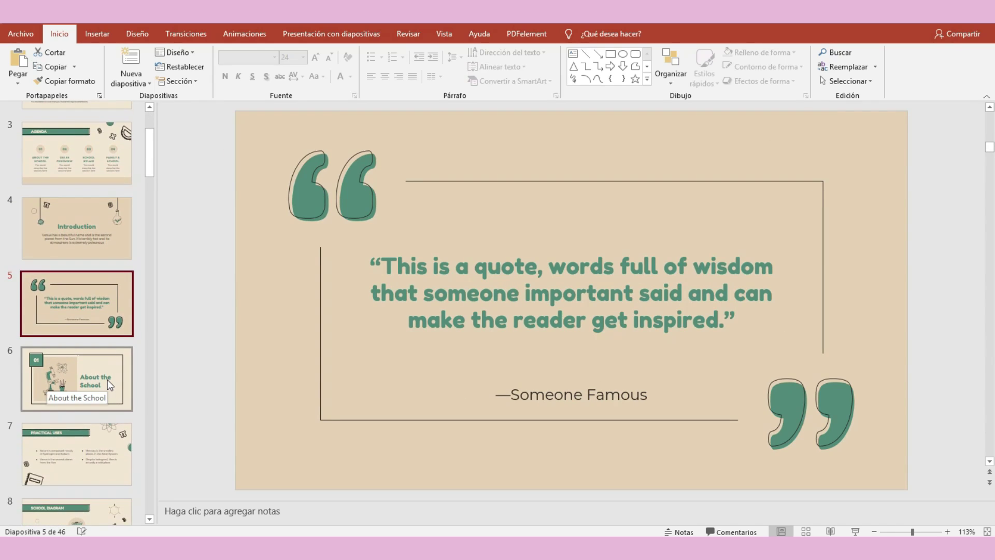
{"action": "left_click", "coordinate": [107, 379]}
{"action": "left_click", "coordinate": [108, 446]}
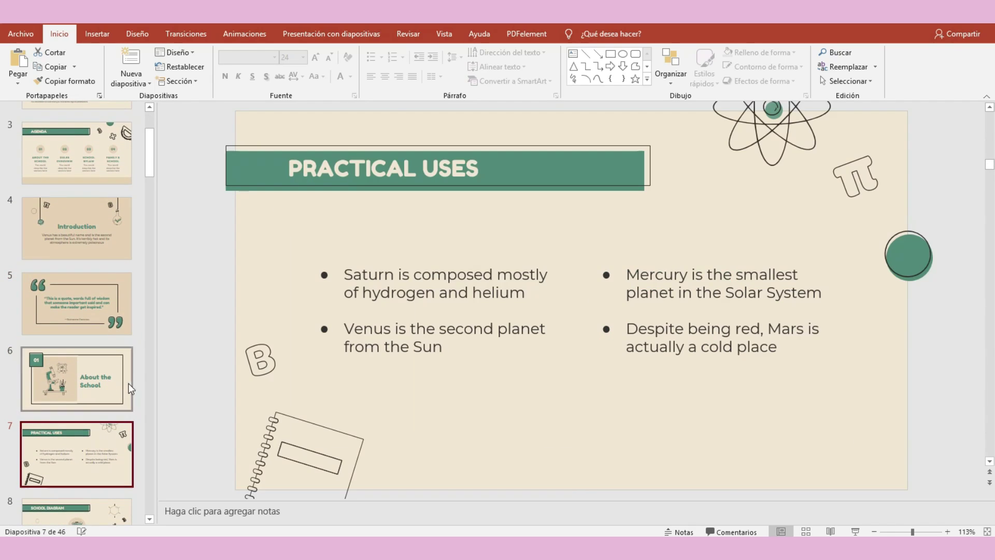
{"action": "scroll", "coordinate": [148, 250], "scroll_direction": "down", "scroll_amount": 5}
{"action": "scroll", "coordinate": [153, 378], "scroll_direction": "down", "scroll_amount": 1}
{"action": "scroll", "coordinate": [154, 378], "scroll_direction": "down", "scroll_amount": 5}
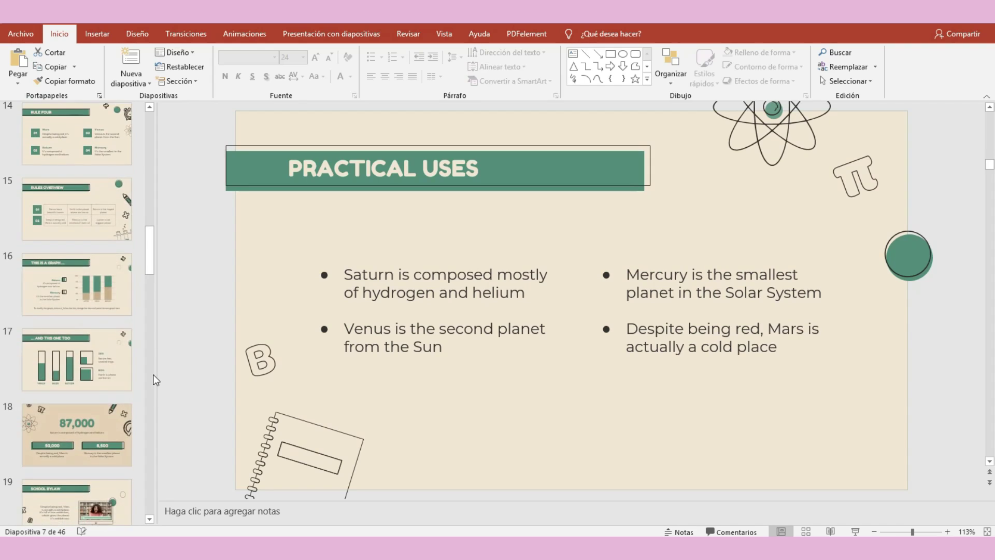
{"action": "scroll", "coordinate": [151, 371], "scroll_direction": "down", "scroll_amount": 8}
{"action": "left_click_drag", "start_coordinate": [151, 359], "coordinate": [151, 475]}
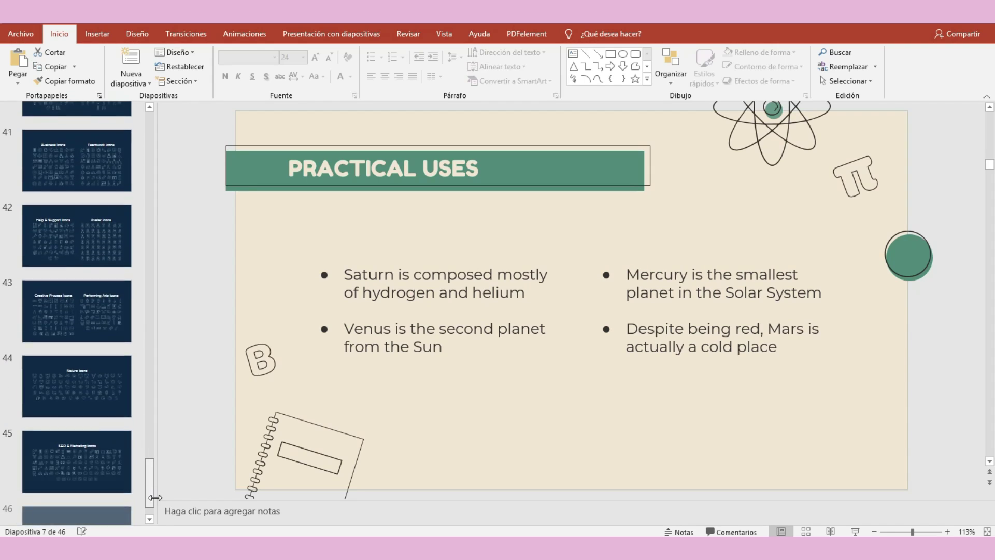
{"action": "scroll", "coordinate": [144, 478], "scroll_direction": "down", "scroll_amount": 1}
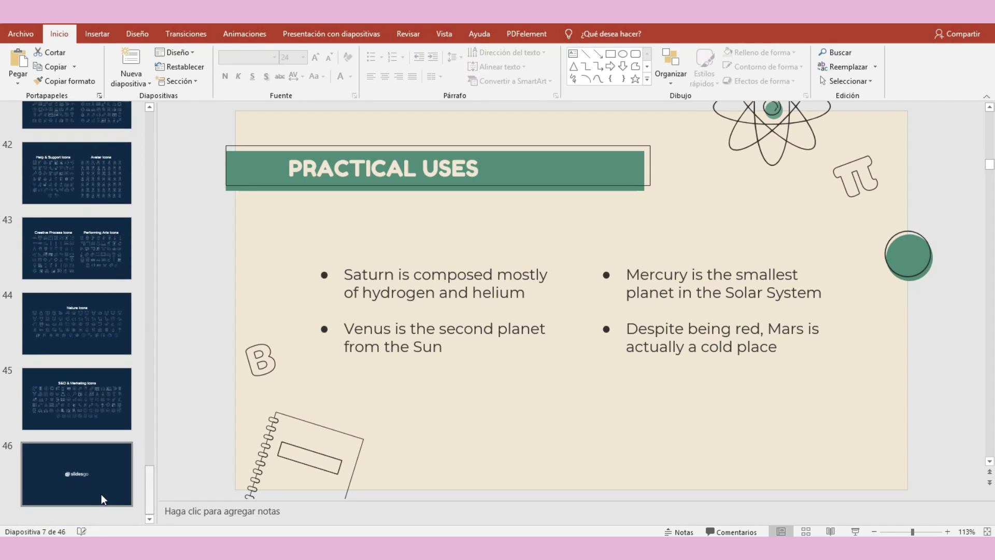
- Delete the trailing dark-blue resource slides starting from slide 46, leaving 29 slides
{"action": "left_click", "coordinate": [101, 489]}
{"action": "key", "text": "Delete"}
{"action": "key", "text": "Delete"}
{"action": "key", "text": "Delete"}
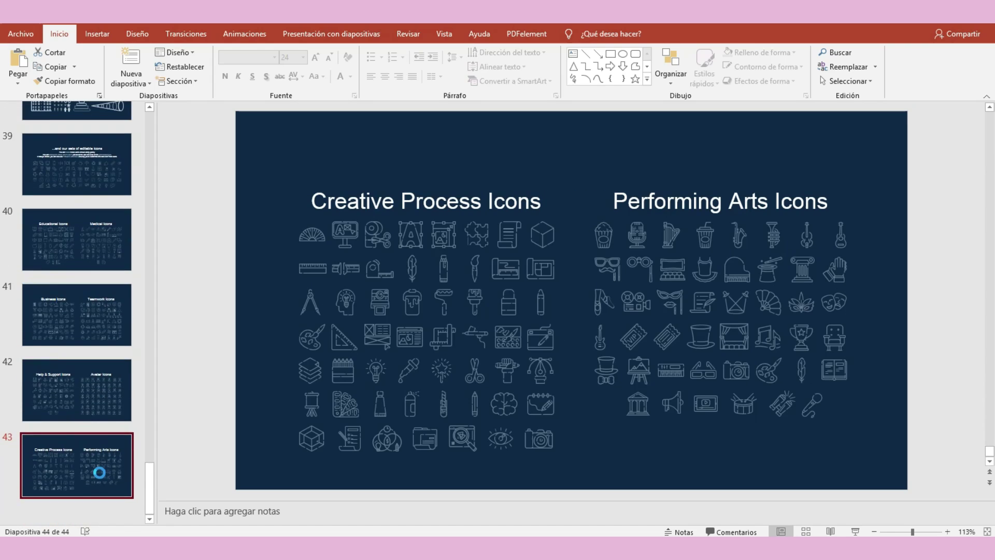
{"action": "key", "text": "Delete"}
{"action": "key", "text": "Delete"}
{"action": "key", "text": "Delete"}
{"action": "key", "text": "Delete"}
{"action": "key", "text": "Delete"}
{"action": "key", "text": "Delete"}
{"action": "key", "text": "Delete"}
{"action": "key", "text": "Delete"}
{"action": "key", "text": "Delete"}
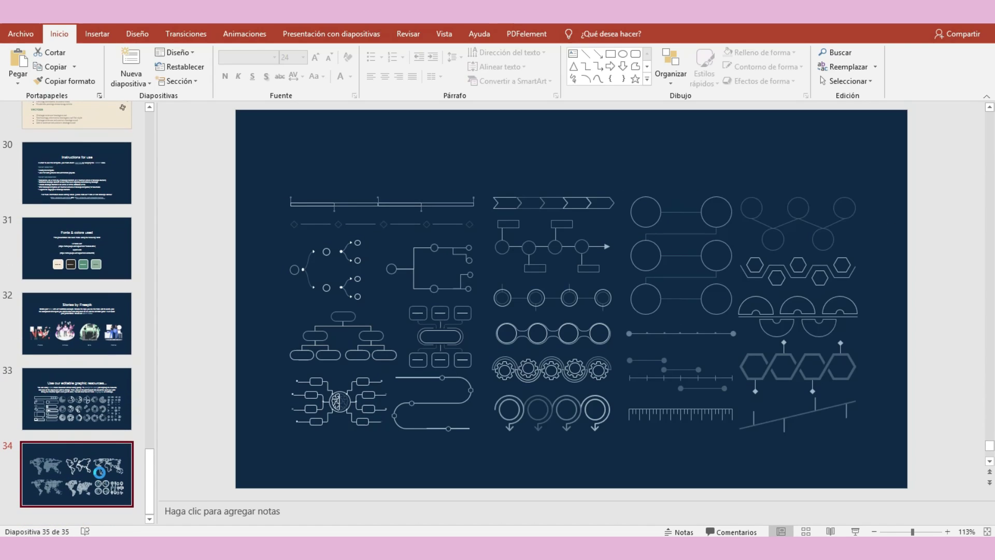
{"action": "key", "text": "Delete"}
{"action": "key", "text": "Delete"}
{"action": "key", "text": "Delete"}
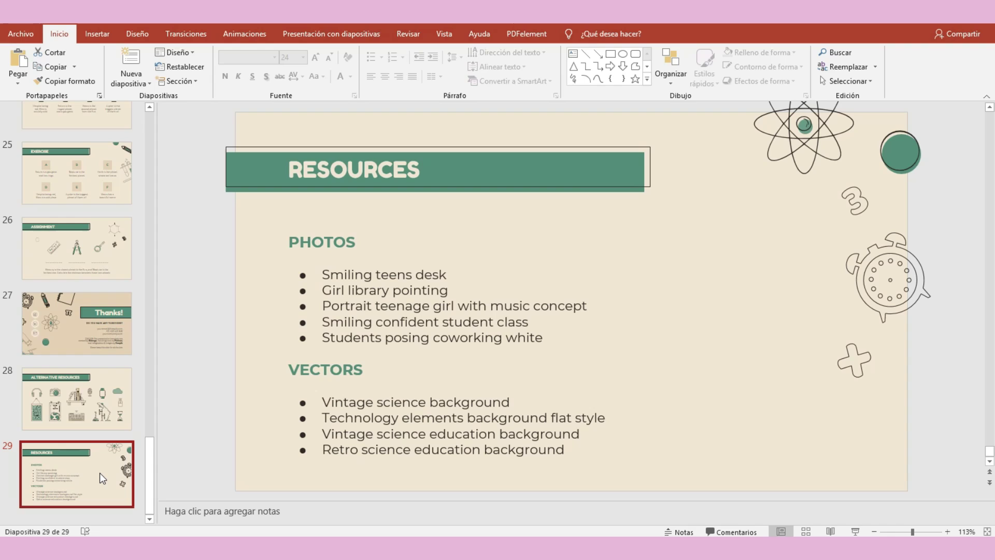
{"action": "scroll", "coordinate": [100, 472], "scroll_direction": "up", "scroll_amount": 5}
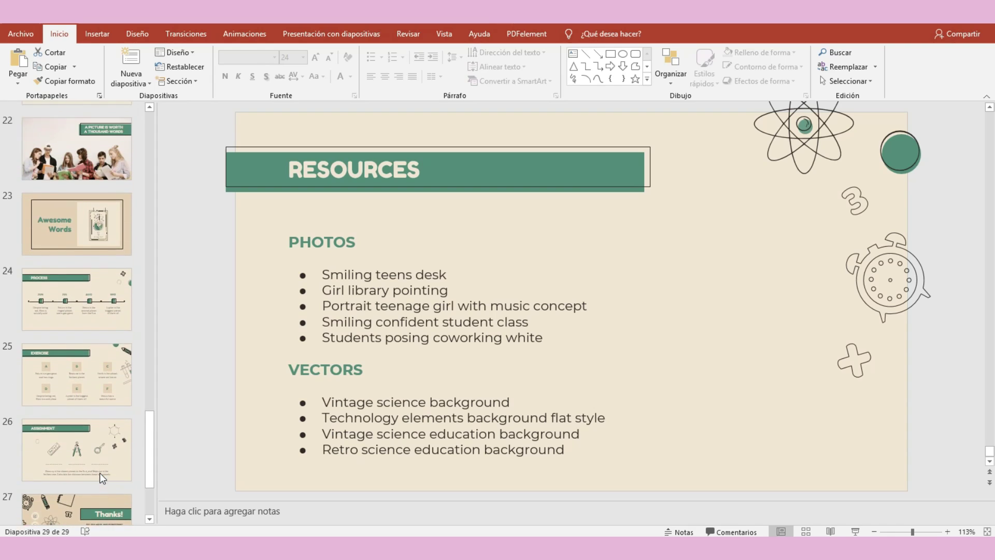
{"action": "scroll", "coordinate": [567, 331], "scroll_direction": "up", "scroll_amount": 2}
{"action": "scroll", "coordinate": [567, 330], "scroll_direction": "up", "scroll_amount": 2}
{"action": "left_click", "coordinate": [70, 195]}
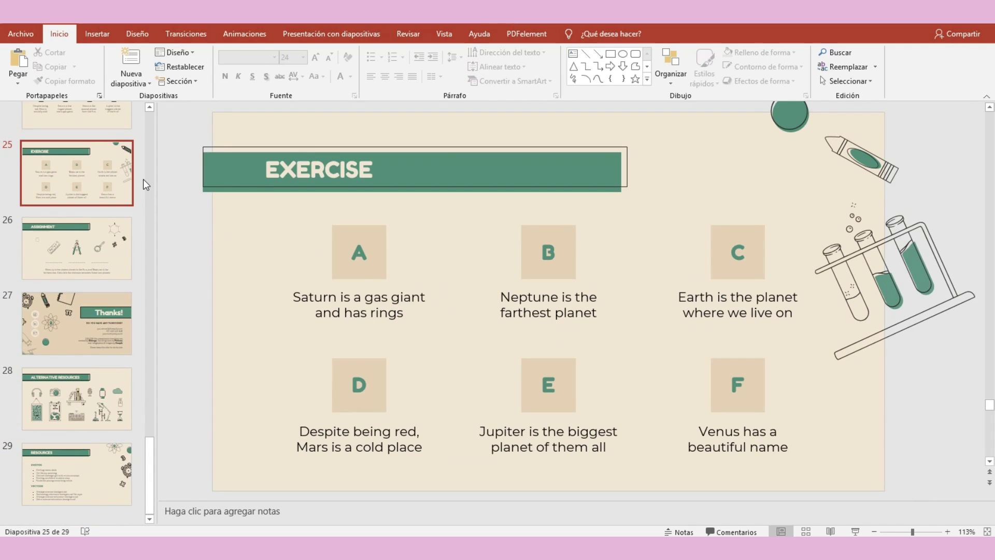
{"action": "scroll", "coordinate": [143, 178], "scroll_direction": "up", "scroll_amount": 2}
{"action": "scroll", "coordinate": [145, 166], "scroll_direction": "up", "scroll_amount": 5}
{"action": "scroll", "coordinate": [156, 164], "scroll_direction": "up", "scroll_amount": 5}
{"action": "scroll", "coordinate": [155, 164], "scroll_direction": "up", "scroll_amount": 5}
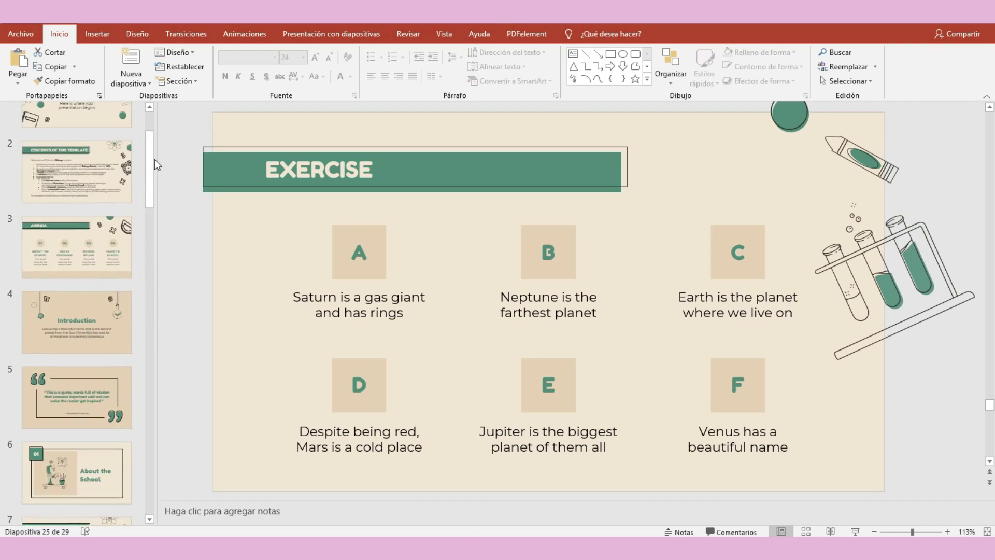
{"action": "scroll", "coordinate": [156, 164], "scroll_direction": "up", "scroll_amount": 5}
- Inspect the AGENDA slide's title box and 01 circle without changing them
{"action": "left_click", "coordinate": [99, 232]}
{"action": "left_click", "coordinate": [92, 290]}
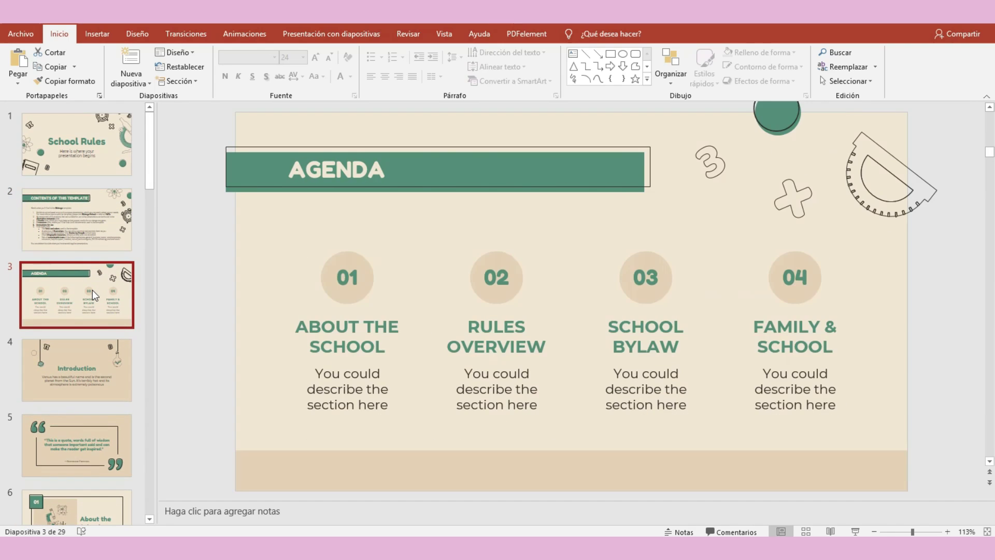
{"action": "left_click", "coordinate": [523, 183]}
{"action": "left_click", "coordinate": [261, 186]}
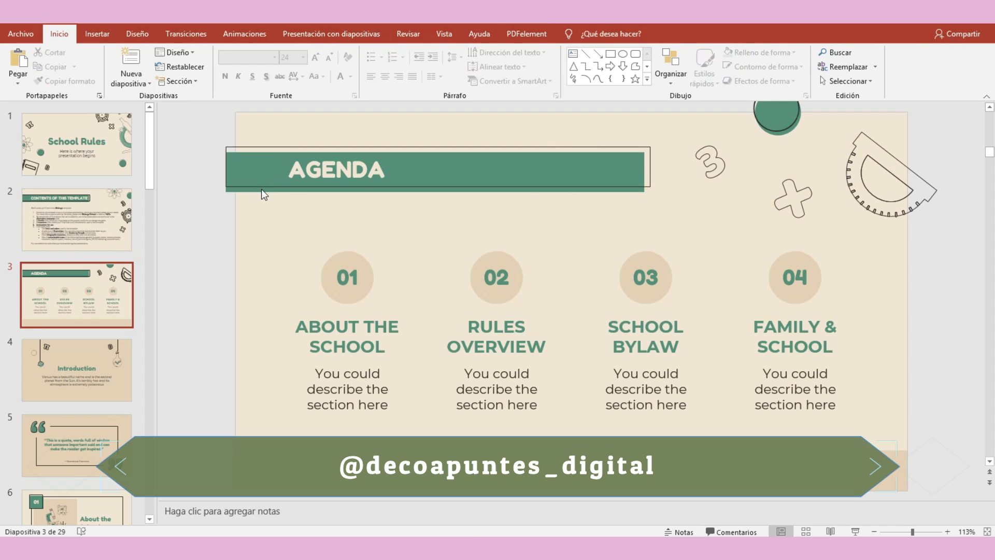
{"action": "left_click", "coordinate": [282, 188]}
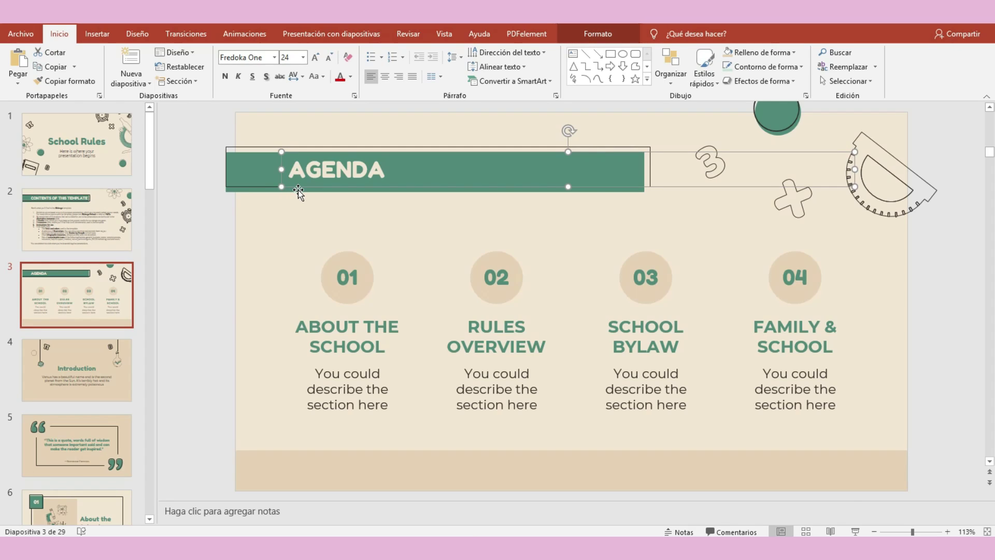
{"action": "left_click", "coordinate": [327, 259]}
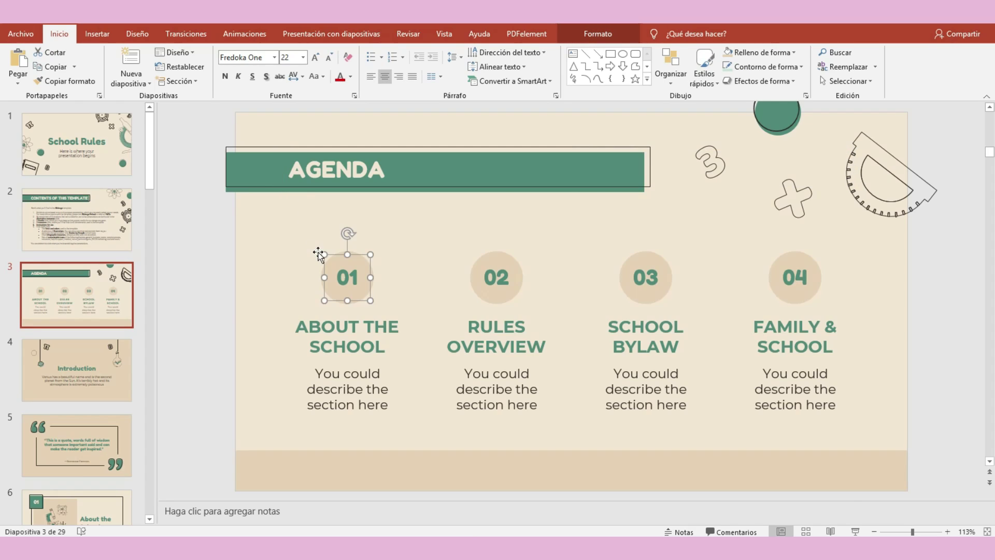
{"action": "left_click", "coordinate": [425, 274]}
{"action": "scroll", "coordinate": [424, 274], "scroll_direction": "down", "scroll_amount": 10}
{"action": "scroll", "coordinate": [426, 274], "scroll_direction": "up", "scroll_amount": 1}
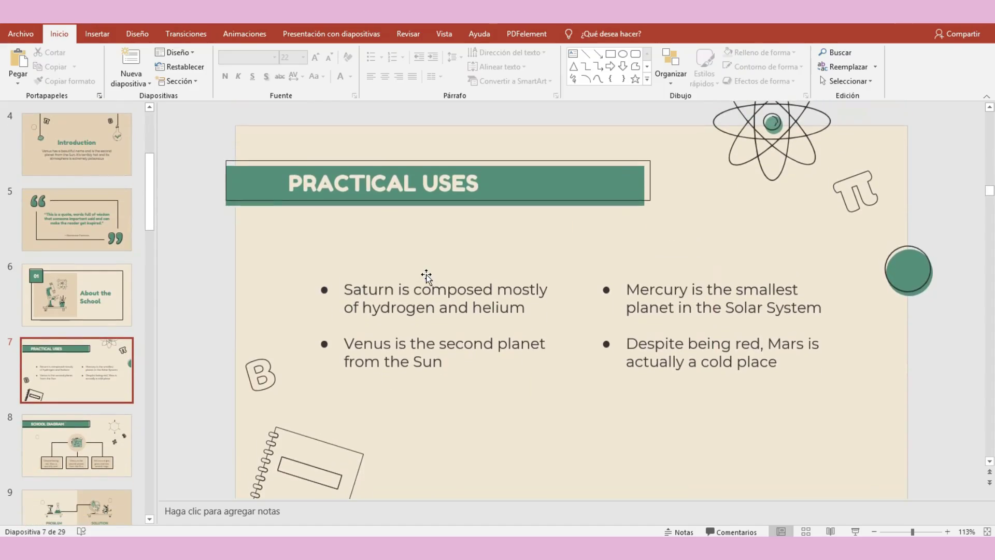
{"action": "scroll", "coordinate": [426, 274], "scroll_direction": "up", "scroll_amount": 3}
{"action": "scroll", "coordinate": [425, 272], "scroll_direction": "up", "scroll_amount": 6}
{"action": "scroll", "coordinate": [425, 272], "scroll_direction": "up", "scroll_amount": 3}
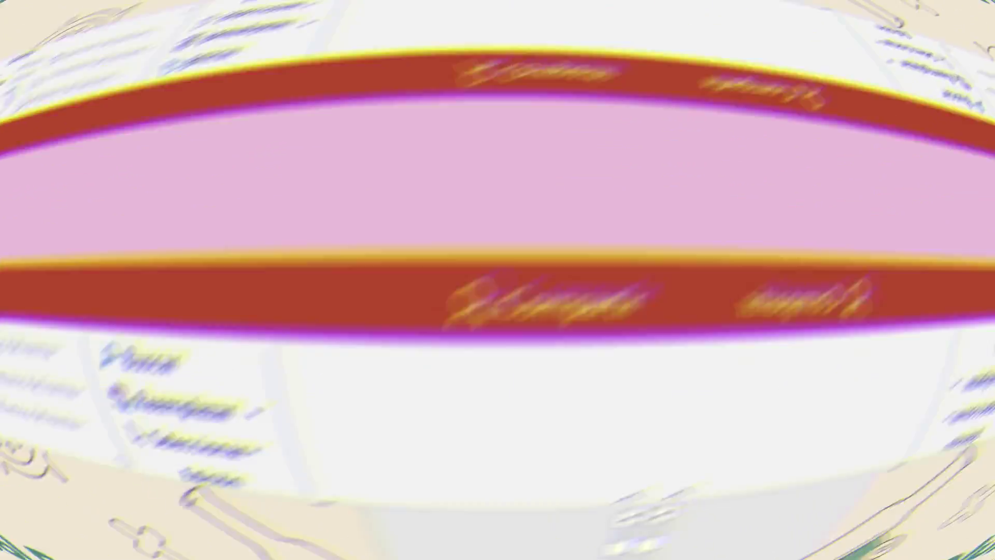